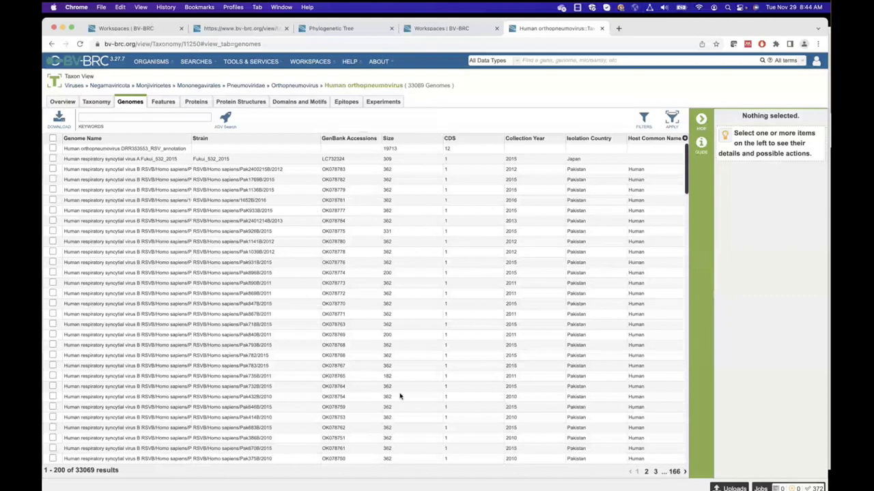
key("ctrl+Up")
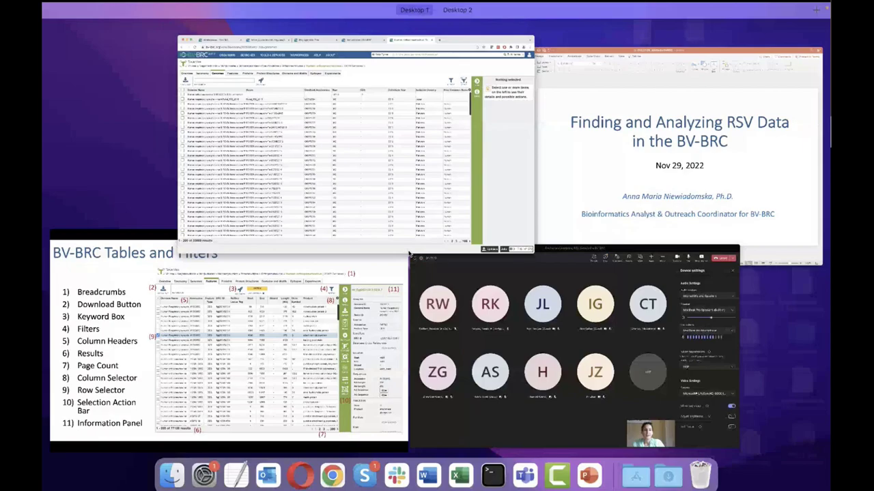
left_click(402, 252)
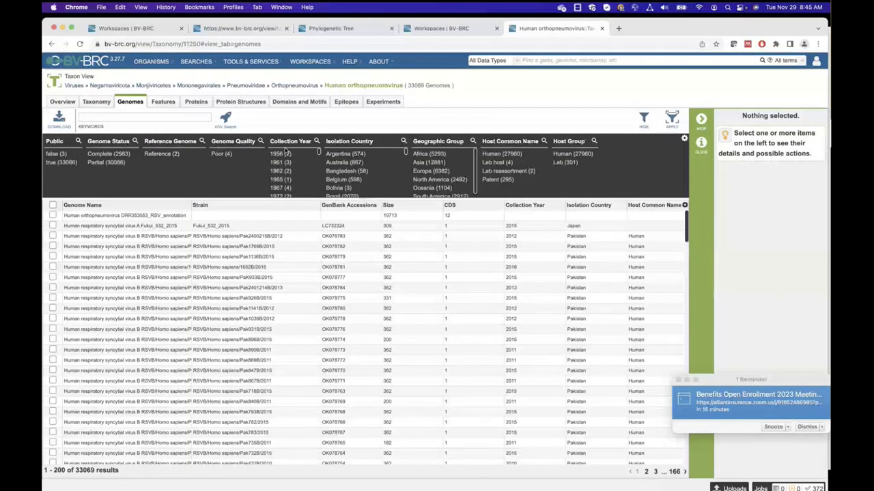
Step: Close the meeting reminder window and return to the genome table in the browser
left_click(678, 381)
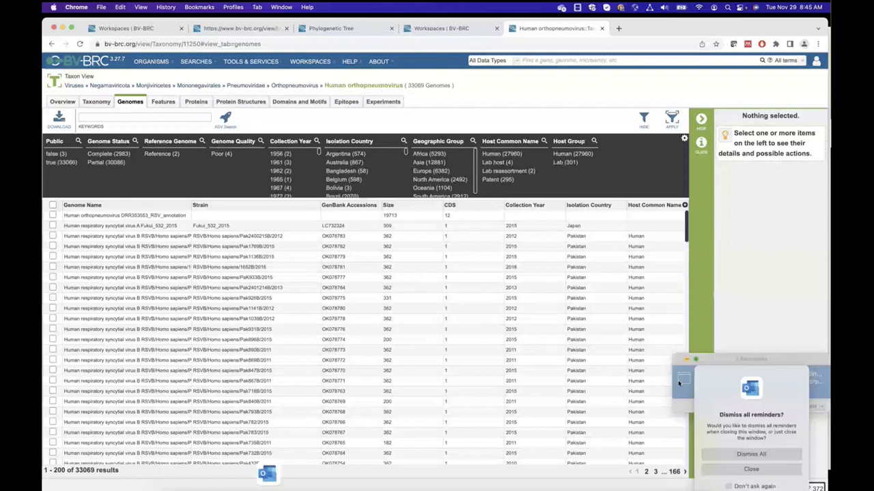
key("Return")
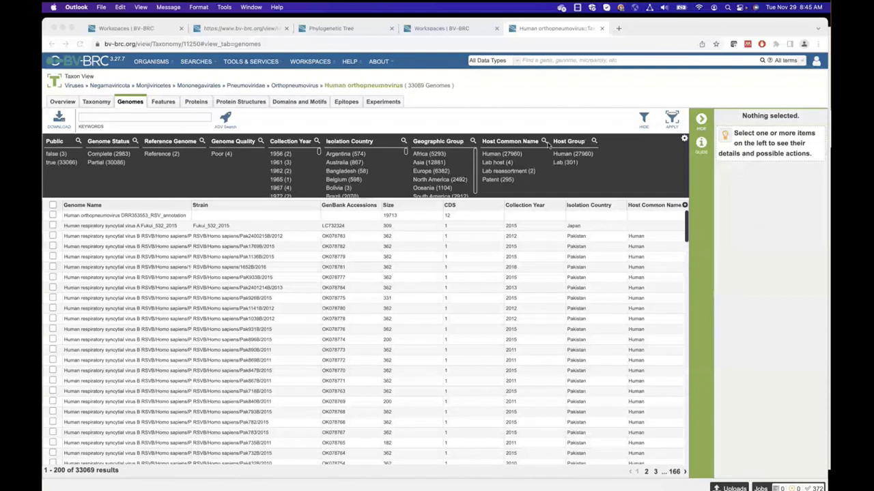
left_click(633, 136)
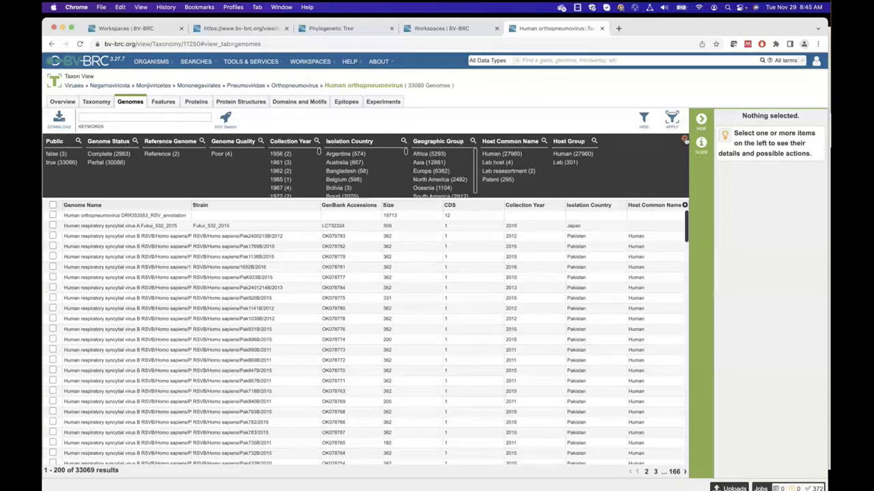
Step: Look through the filter categories that can be shown for the genome table and close the list
left_click(685, 139)
scroll(704, 250, "down", 2)
scroll(704, 249, "down", 3)
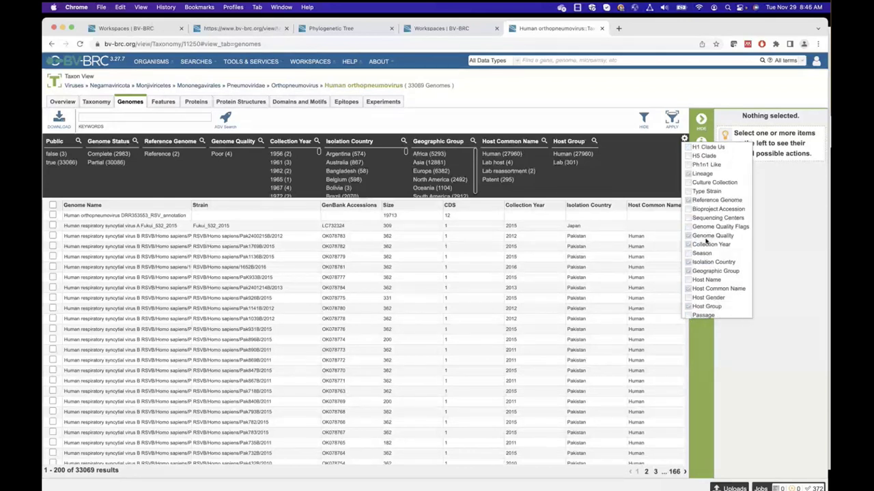
scroll(699, 199, "up", 2)
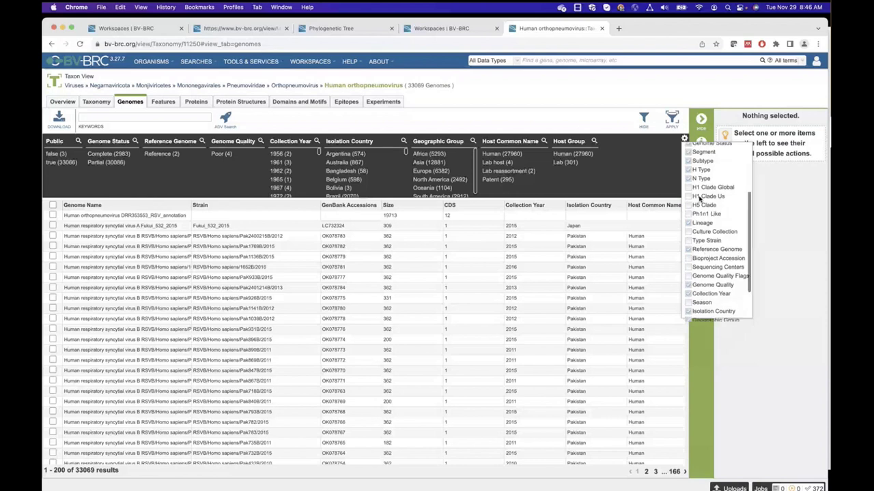
scroll(699, 198, "up", 3)
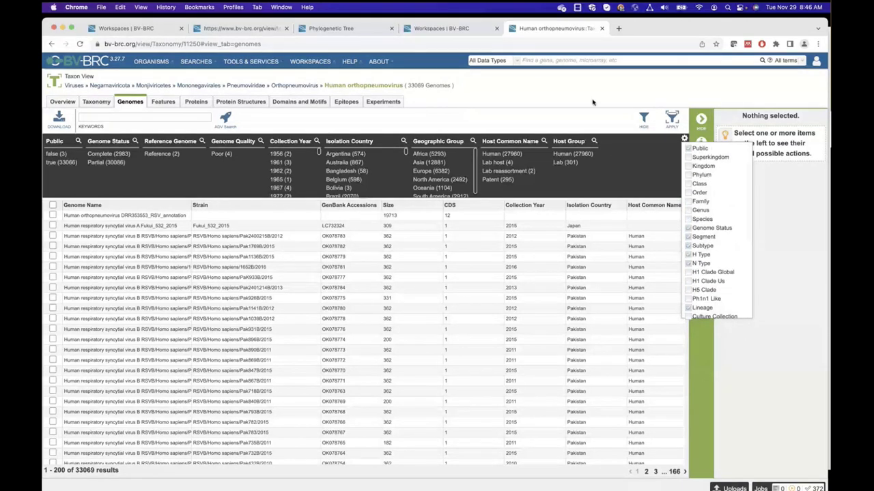
left_click(682, 139)
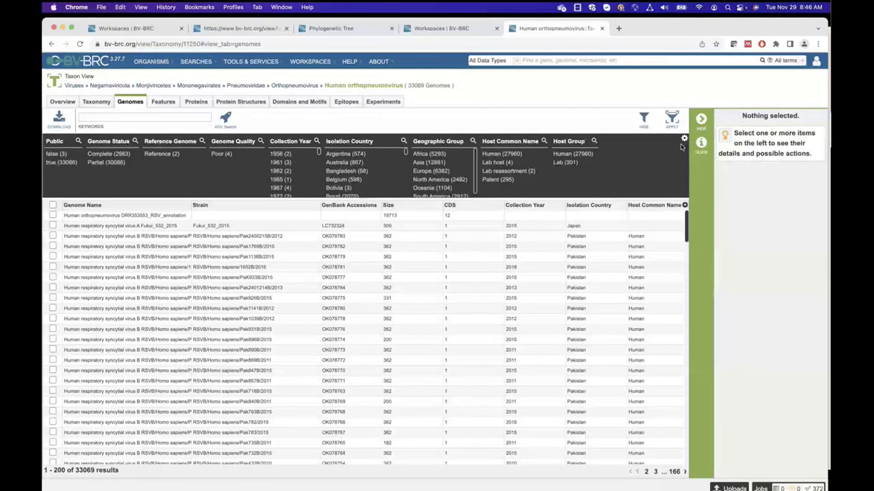
Step: Add the Host Name column from the Host Info group to the genome table and close the column selector
left_click(684, 140)
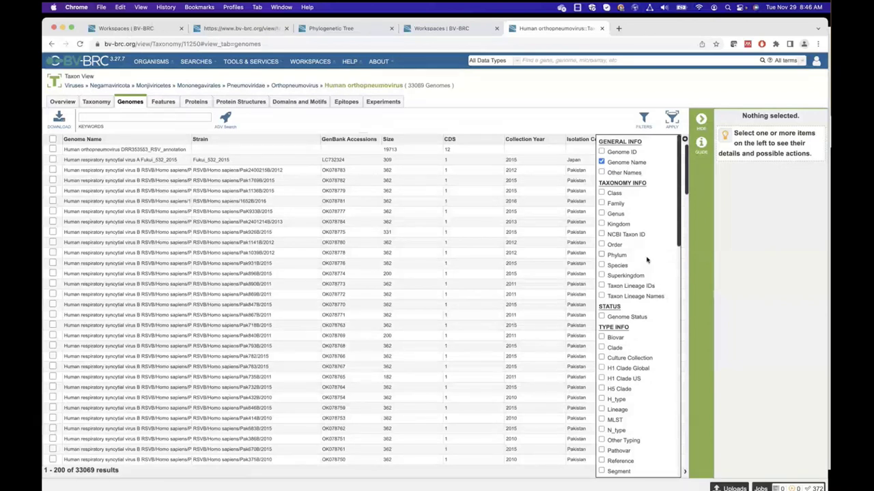
scroll(634, 273, "down", 5)
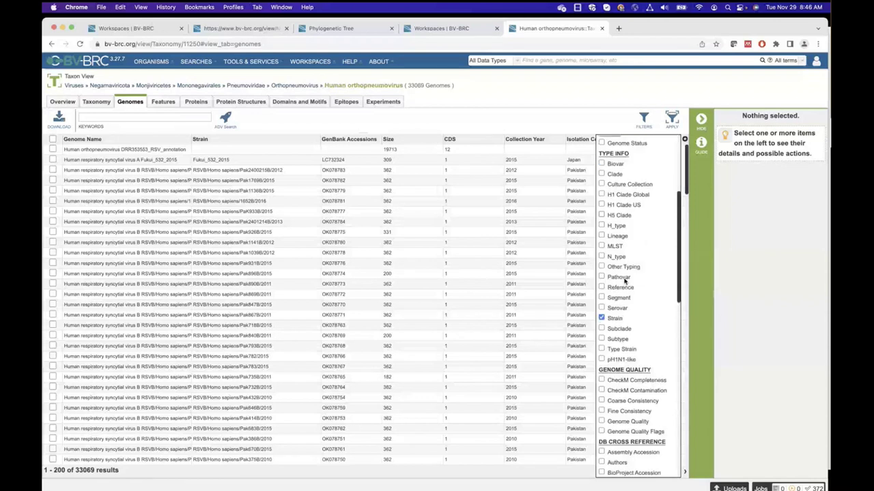
scroll(624, 280, "up", 1)
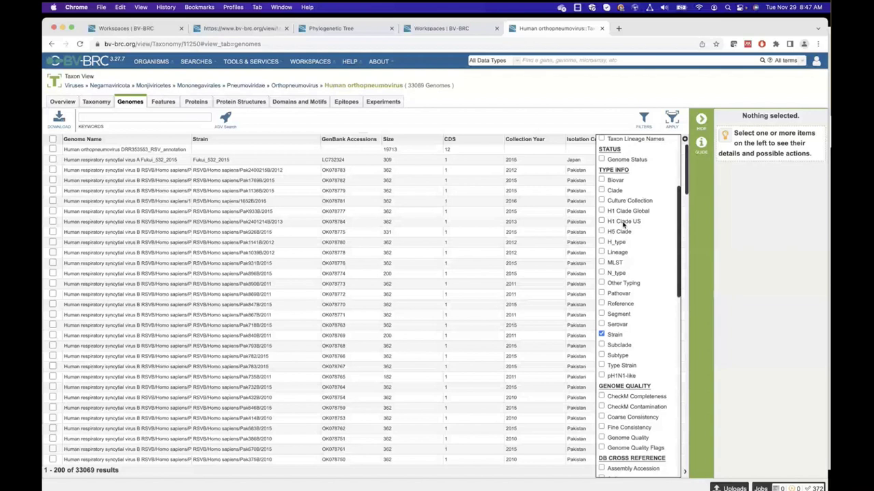
scroll(623, 225, "down", 5)
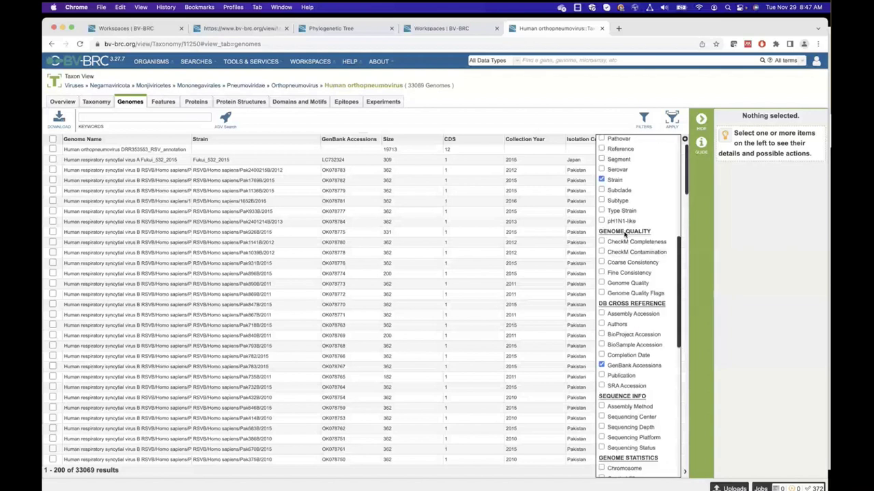
scroll(624, 234, "down", 3)
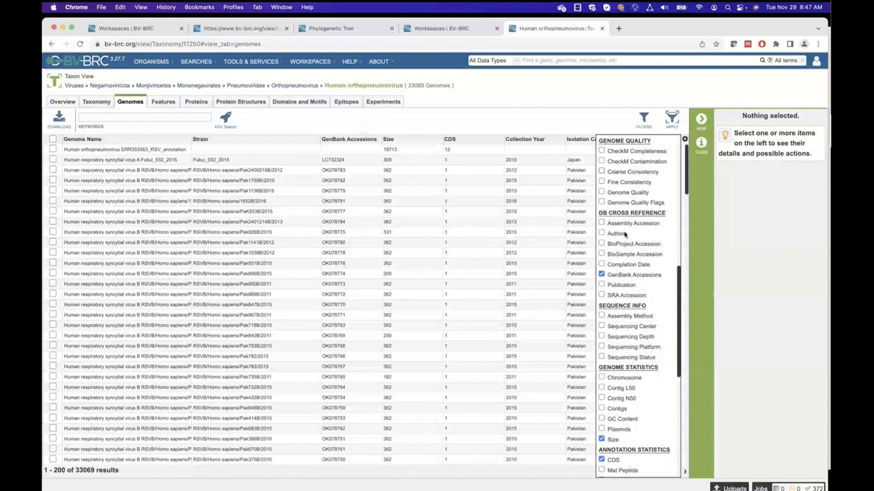
scroll(624, 235, "down", 2)
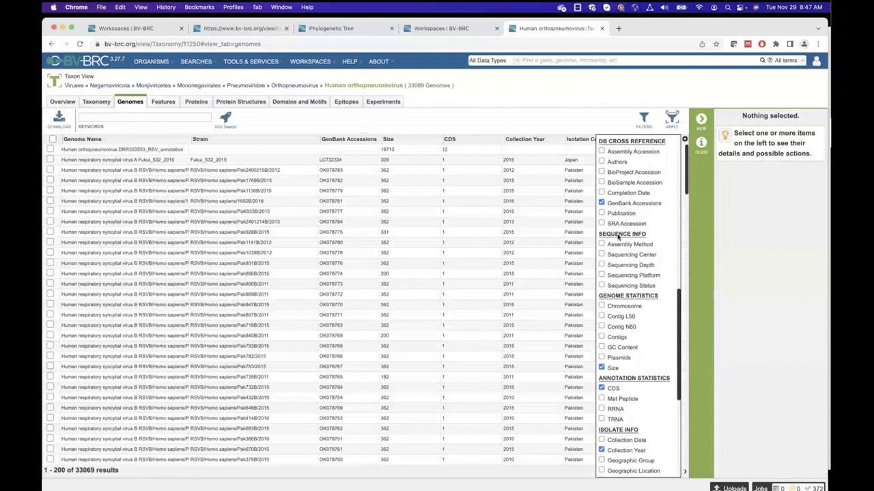
scroll(617, 236, "down", 5)
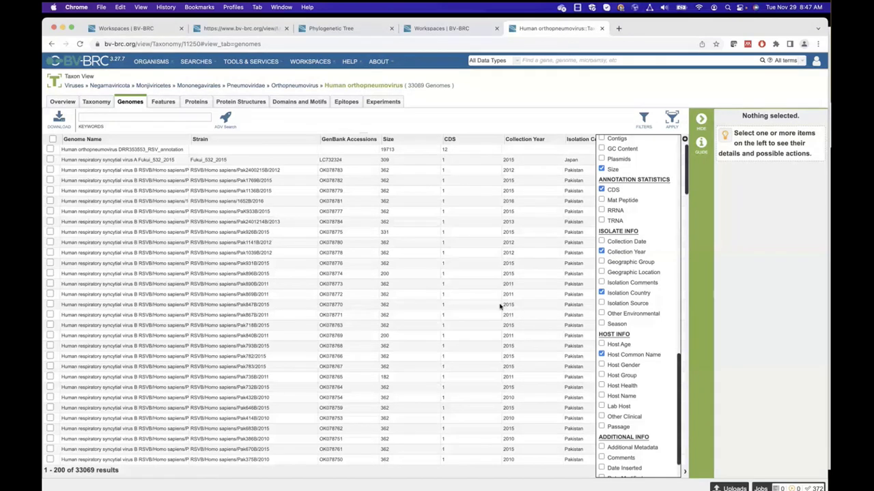
scroll(659, 351, "down", 1)
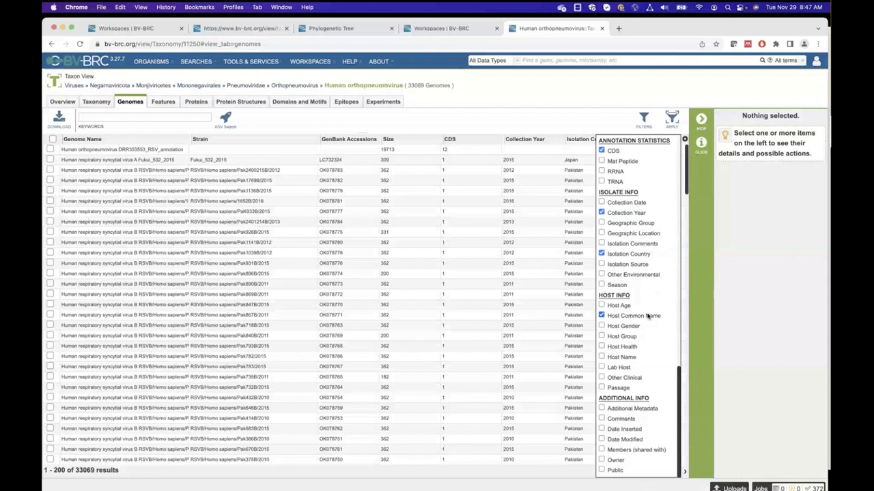
left_click(601, 357)
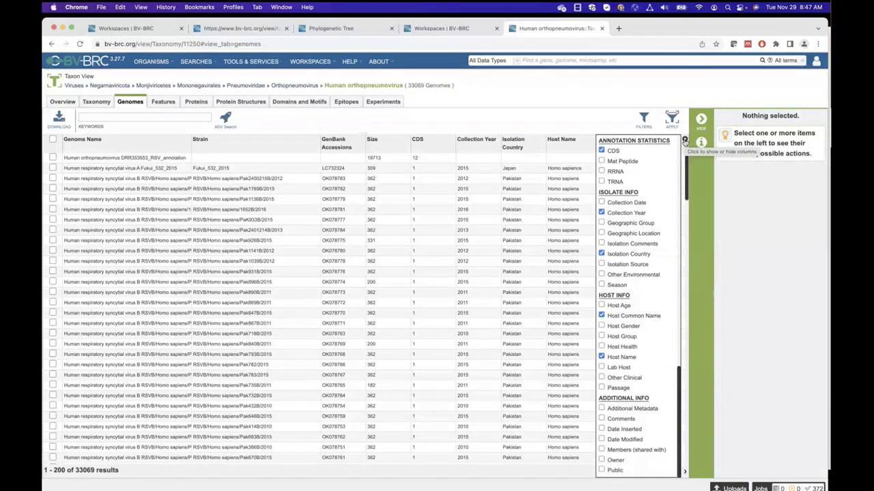
left_click(684, 141)
Step: Switch to the PowerPoint slide show and view the slide on BV-BRC tables and filters
key("ctrl+Up")
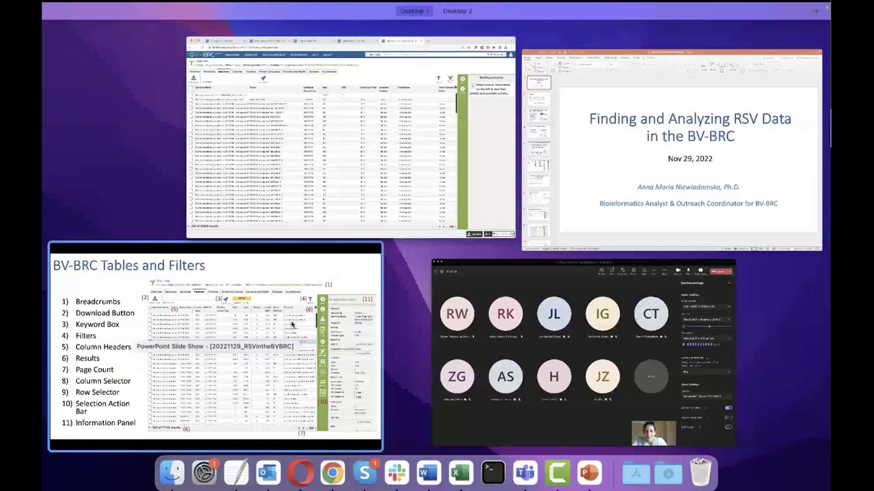
left_click(291, 324)
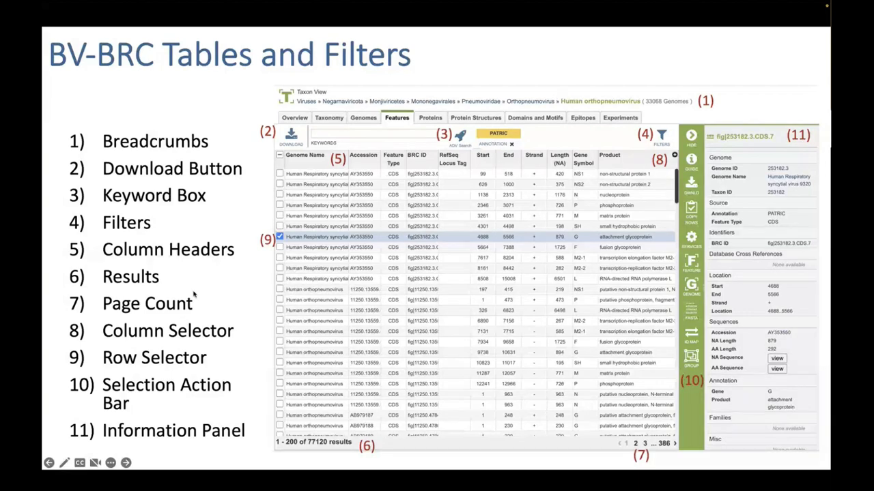
key("ctrl+Up")
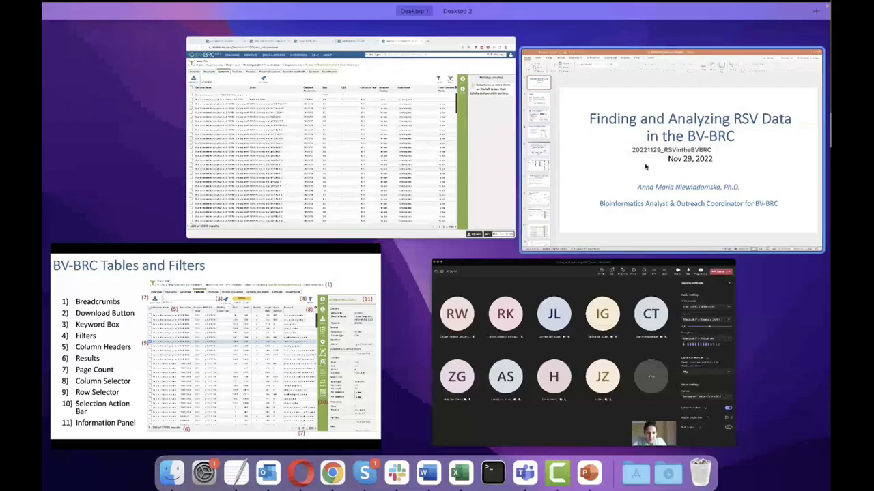
left_click(394, 313)
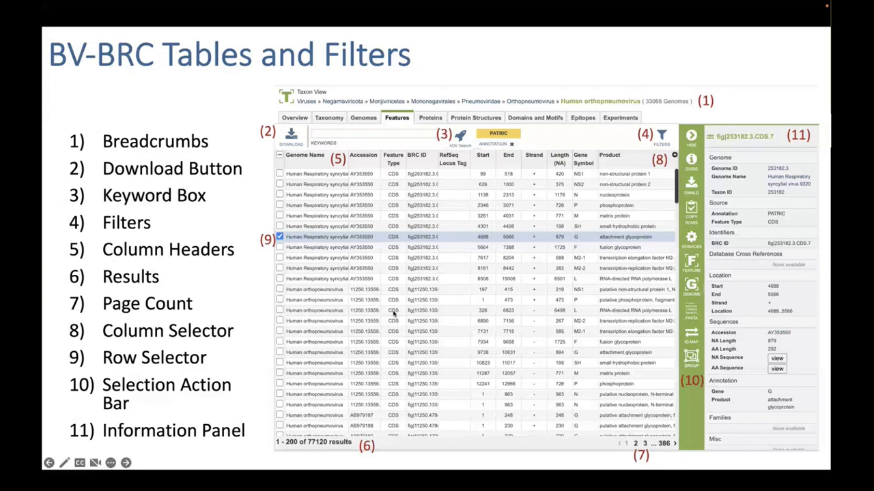
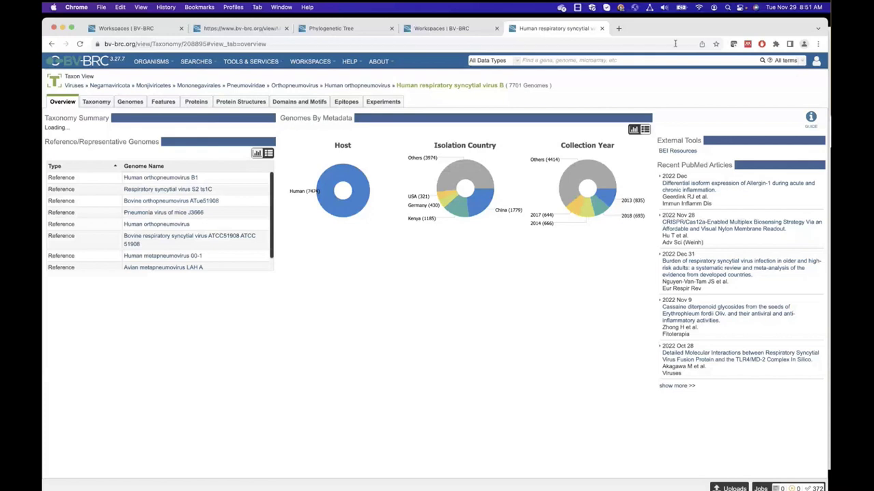
Step: Search all data types for "Human Respiratory Syncytial virus"
left_click(550, 60)
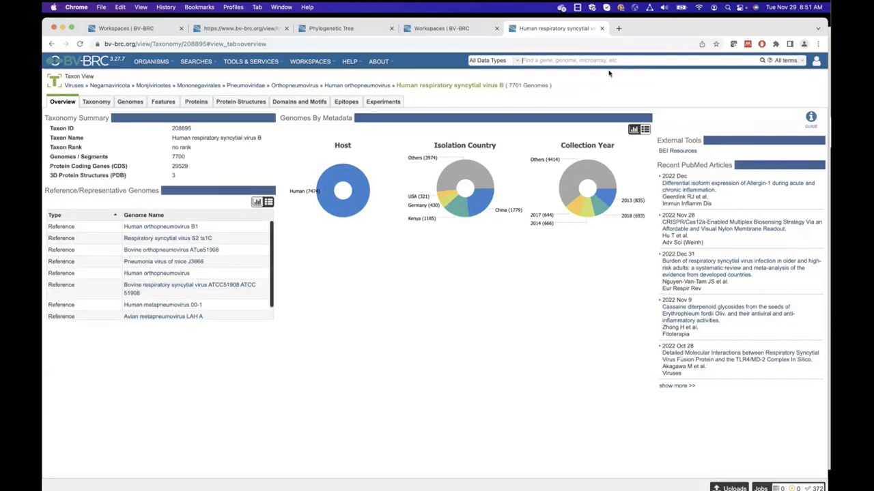
type("Human Respiratory Syncytial")
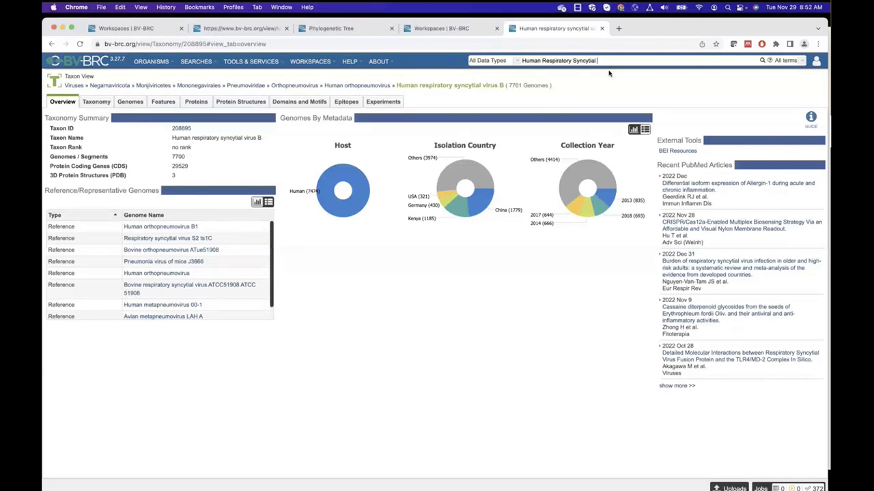
type(" virus")
key("Return")
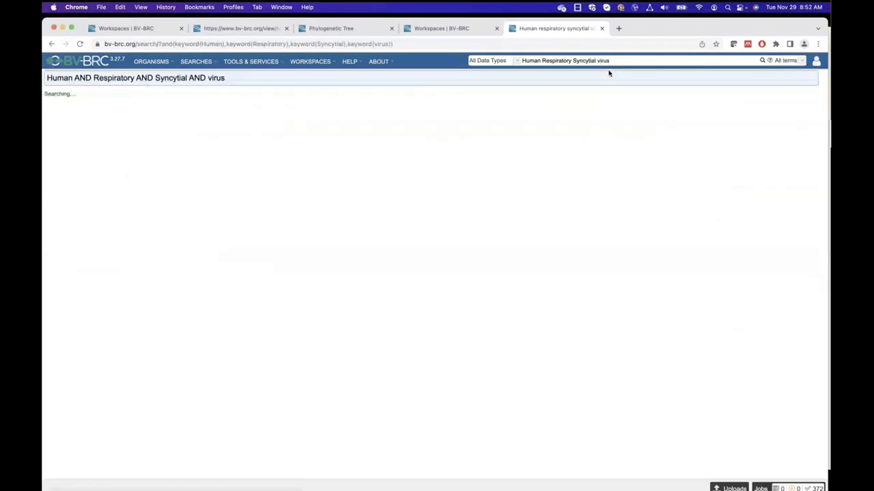
Step: Look over the data types offered for the global search and review the top matches by category
left_click(518, 62)
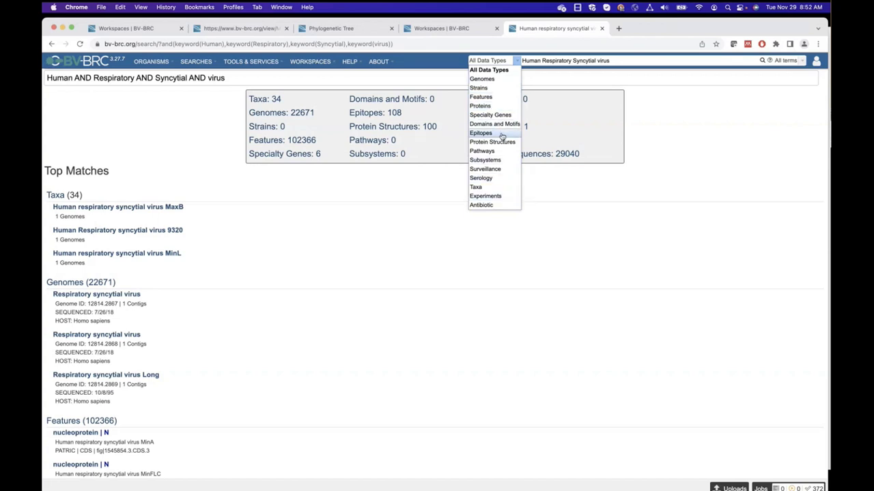
left_click(383, 191)
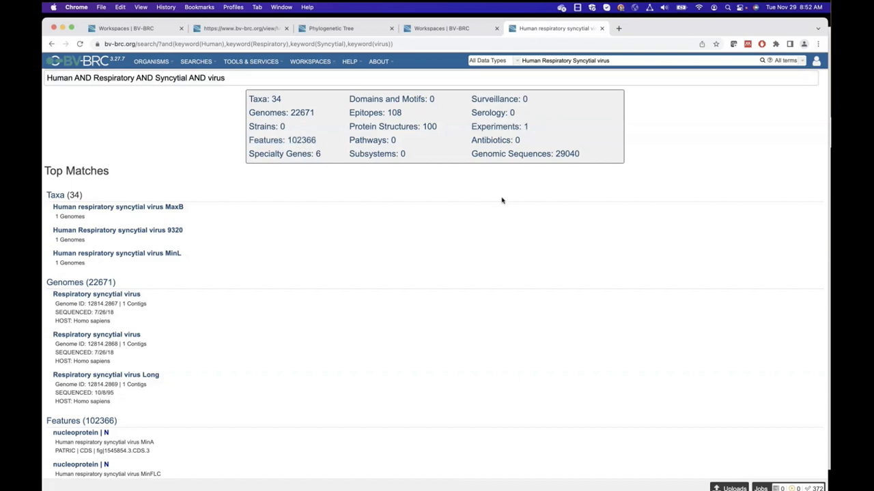
scroll(502, 200, "down", 5)
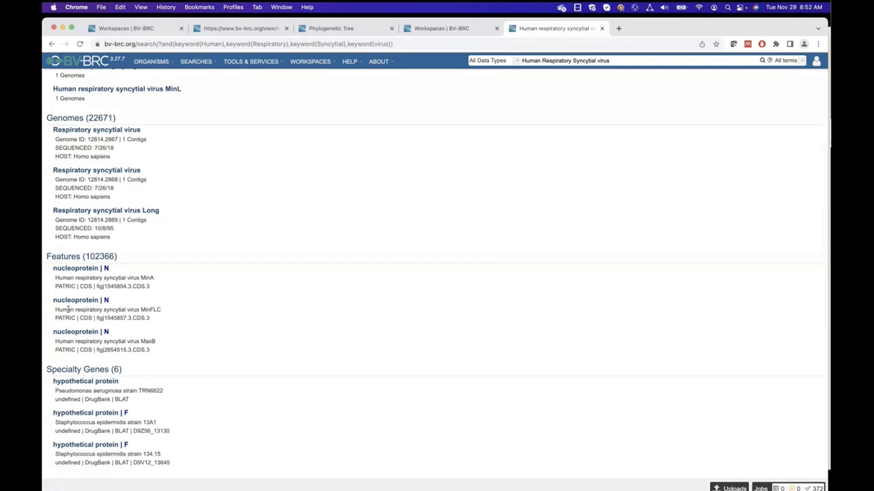
scroll(470, 233, "down", 10)
scroll(68, 312, "up", 15)
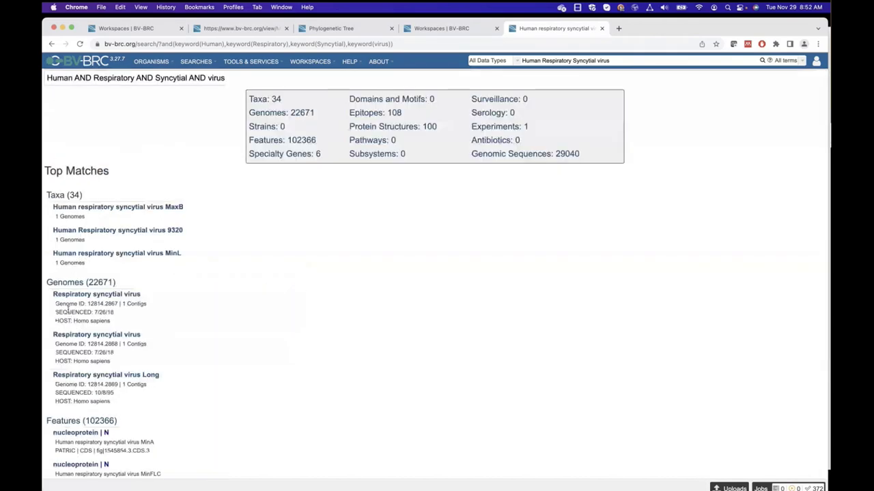
Step: View the slide on ways to find data in the PowerPoint slide show and return to the browser's search results
key("ctrl+Up")
left_click(282, 252)
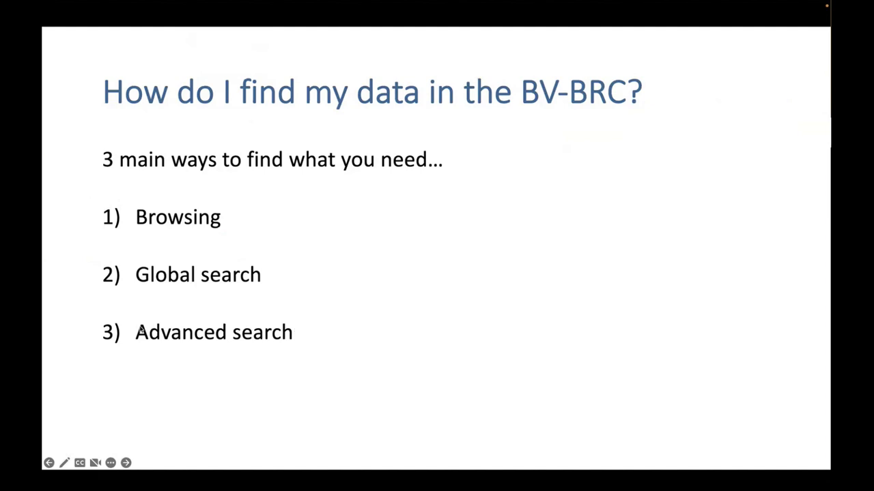
key("ctrl+Up")
left_click(256, 115)
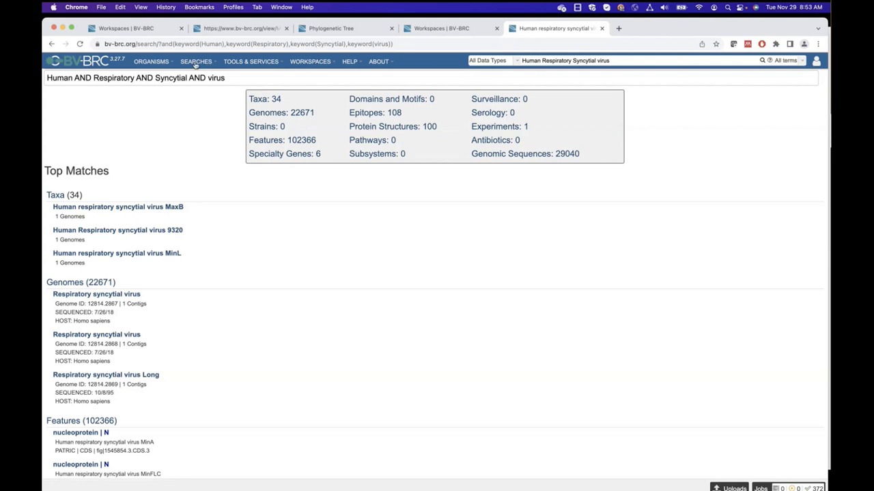
Step: Open the advanced search for genomes and look through the bacterial and viral pathogen groups it offers
left_click(197, 62)
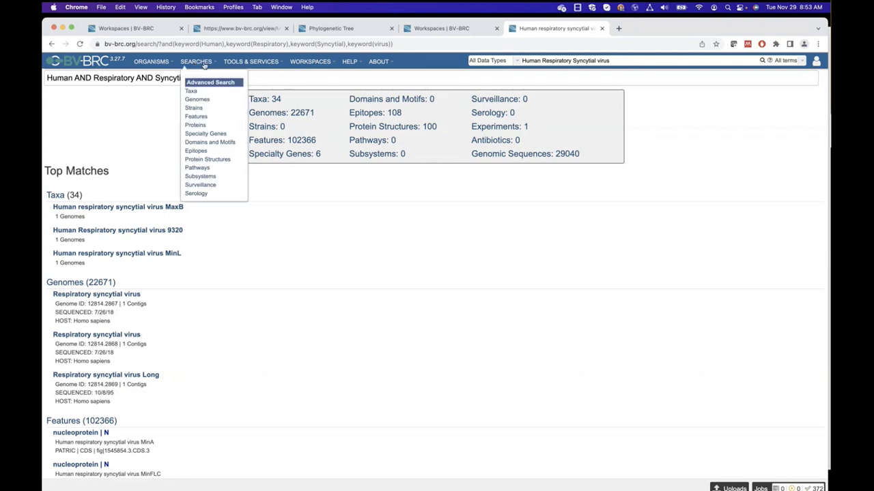
left_click(200, 100)
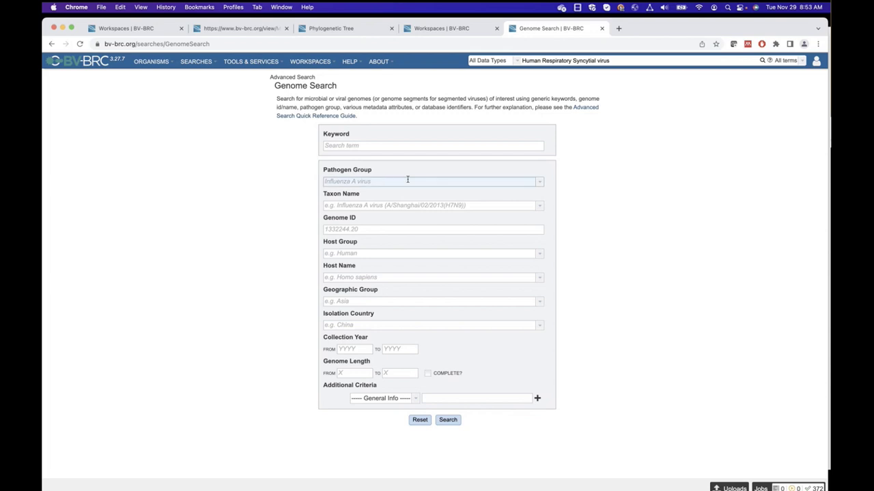
left_click(541, 183)
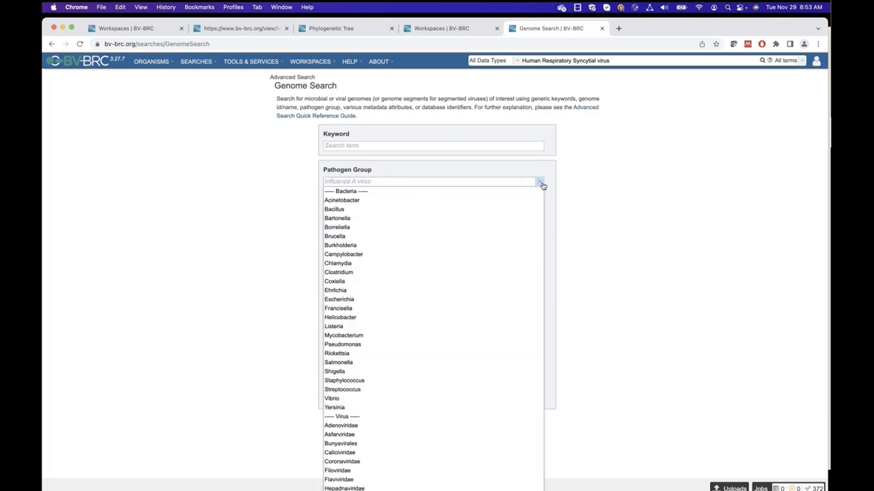
scroll(434, 361, "down", 5)
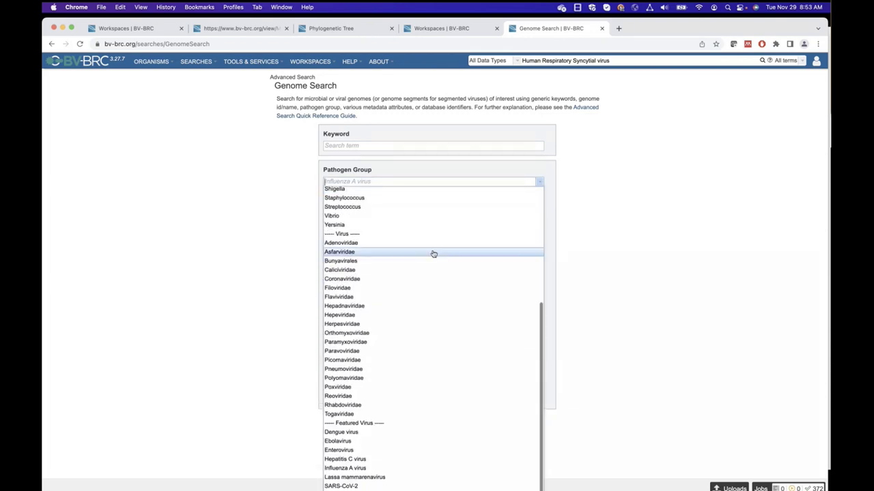
scroll(433, 254, "up", 3)
scroll(458, 404, "down", 3)
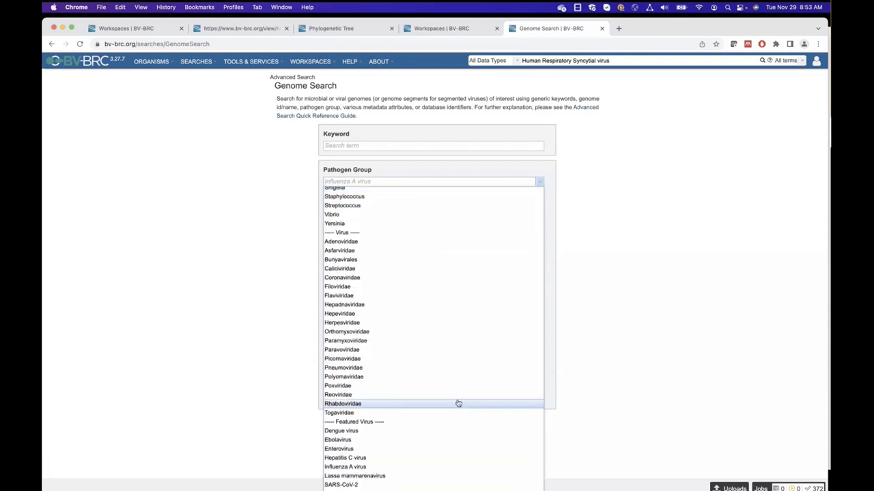
left_click(684, 288)
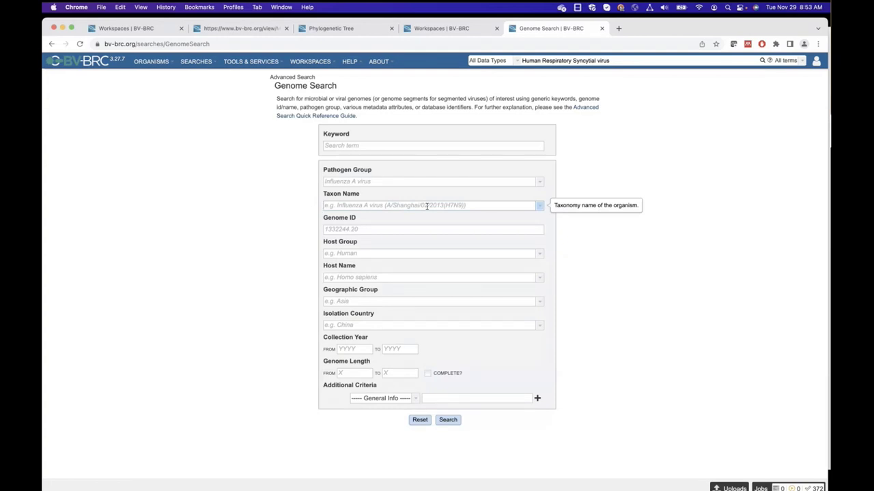
Step: Set the genome search's taxon name to "Human respiratory syncytial virus B" from the suggestions for "Human Respiratory Syncytial"
type("Human")
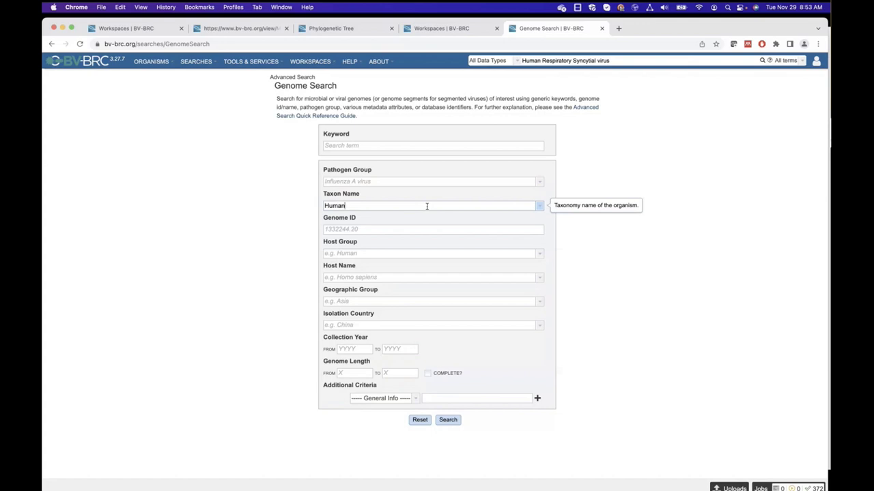
type(" Re")
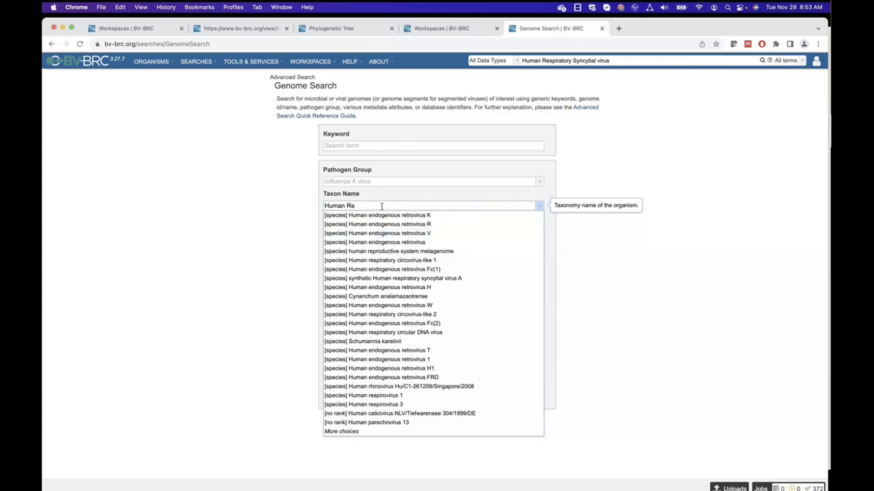
type("spiratory Syncytial")
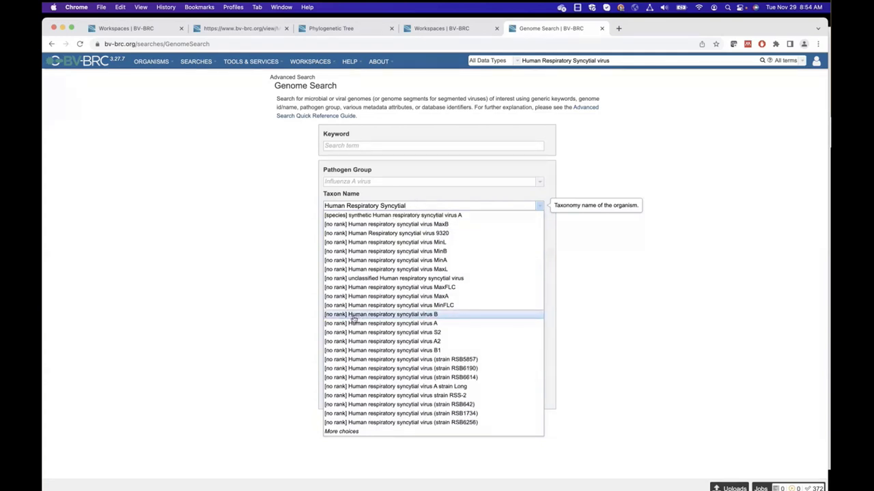
left_click(441, 315)
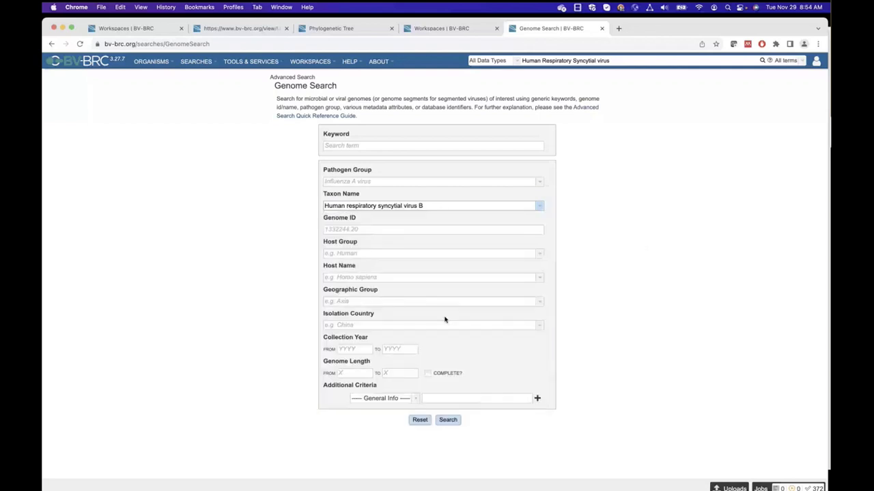
Step: Restrict the genome search to the host group Human and the geographic group Europe
left_click(377, 253)
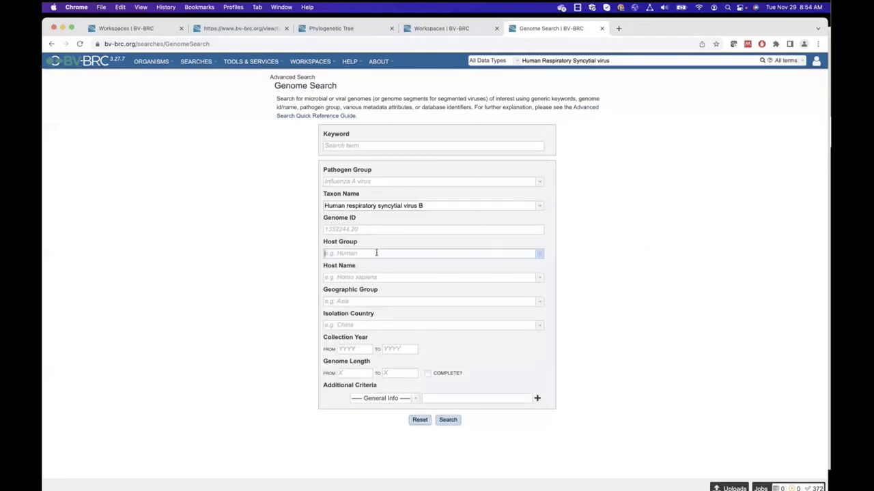
type("Human")
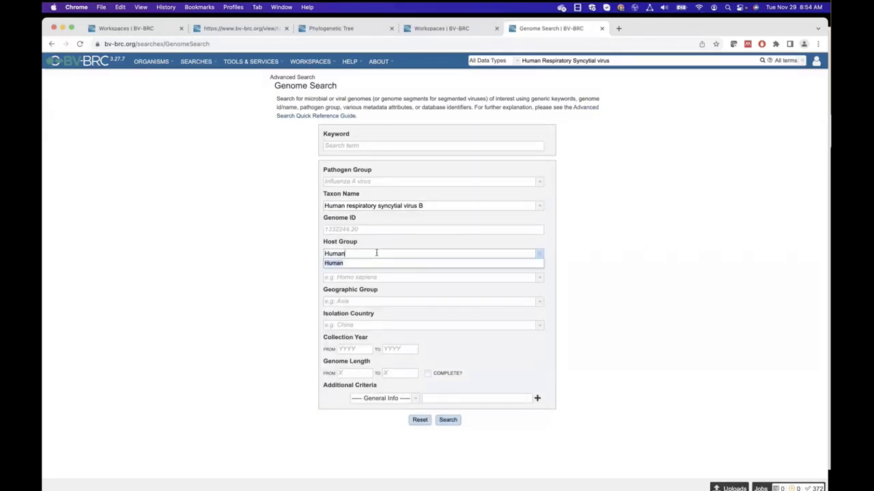
key("Return")
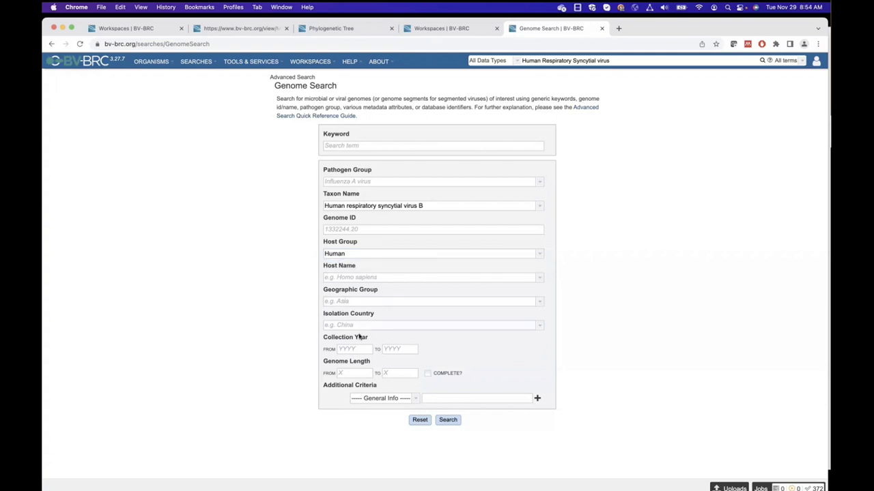
left_click(407, 305)
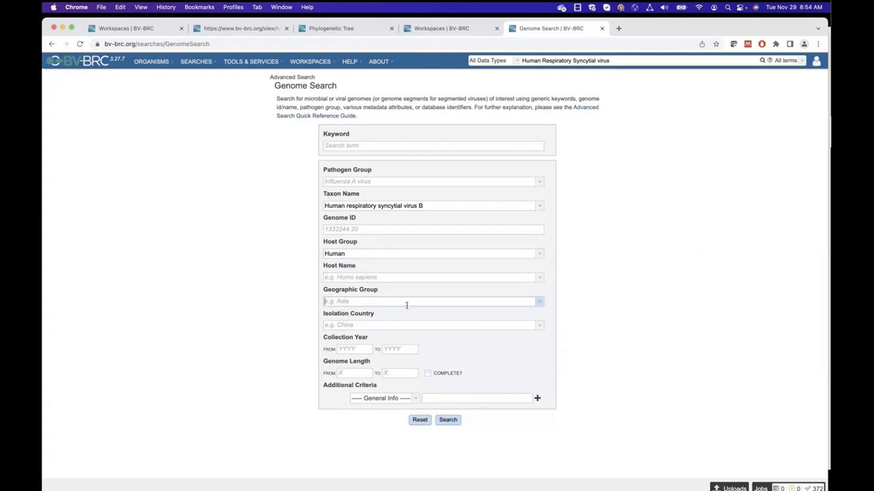
left_click(540, 303)
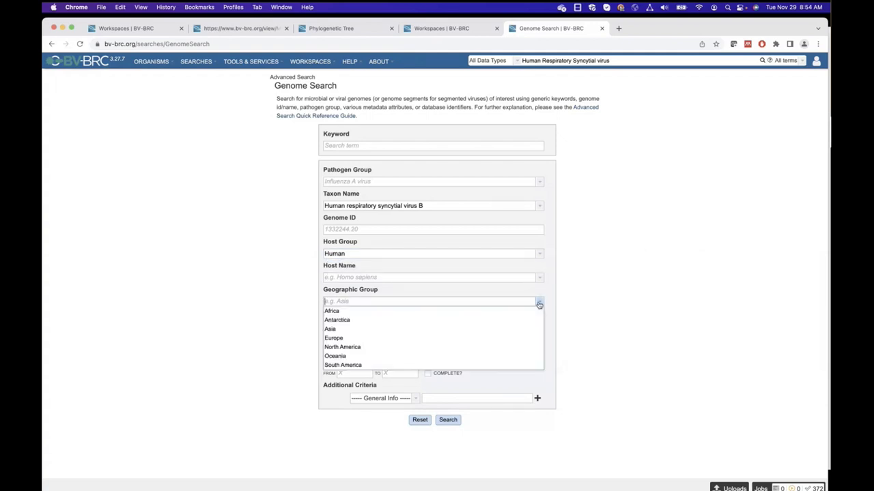
left_click(369, 339)
Step: Set the collection year range from 2019 to 2019 and limit the search to complete genomes
left_click(357, 348)
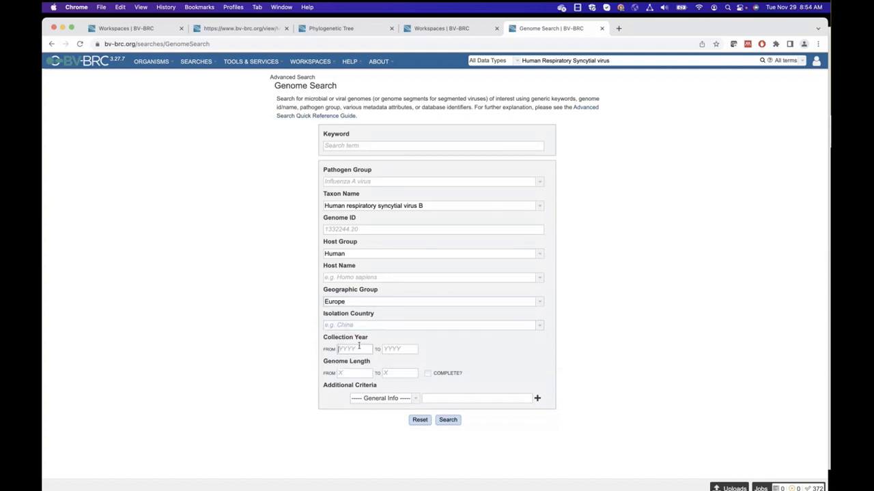
type("2019")
left_click(409, 348)
type("2019")
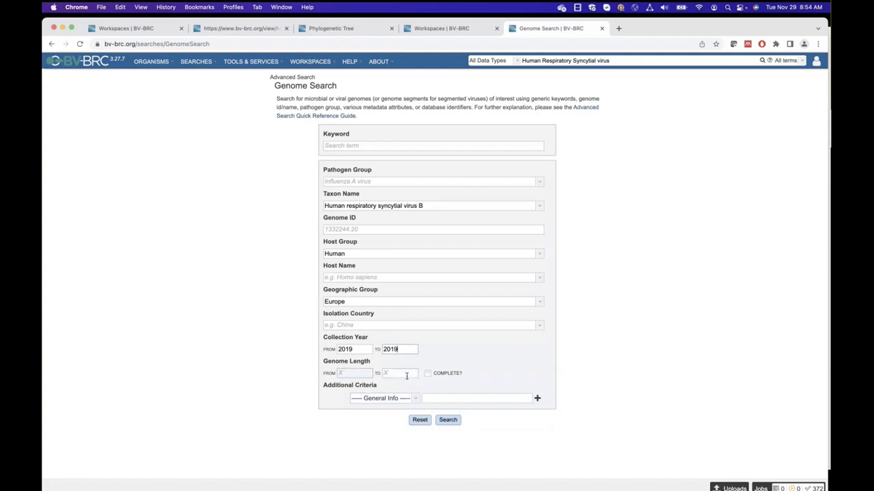
left_click(427, 374)
Step: Look over the additional criteria without choosing one and run the genome search
left_click(413, 400)
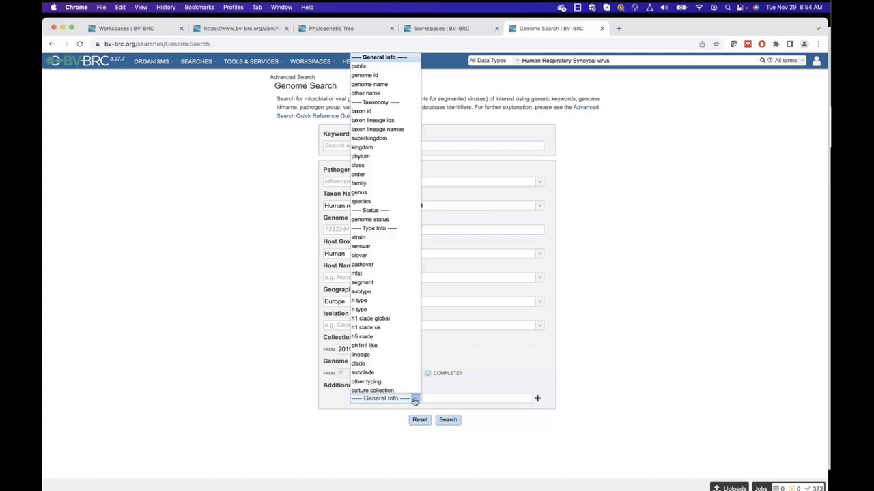
scroll(397, 350, "down", 6)
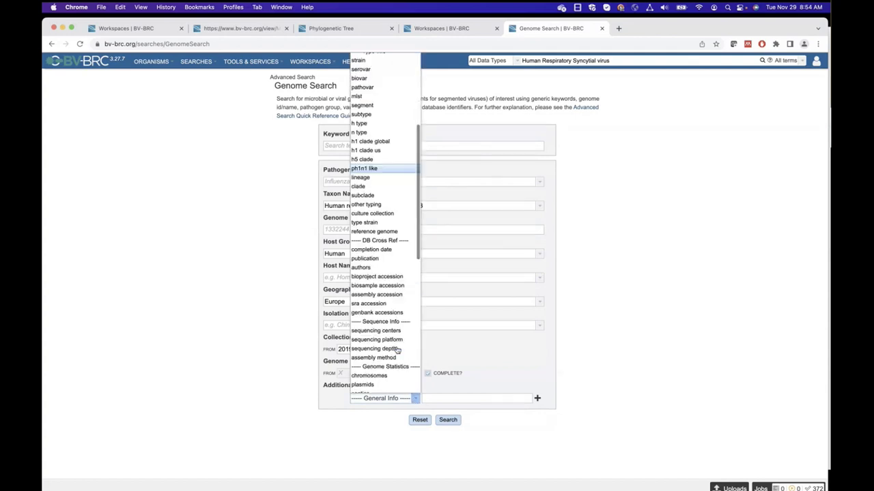
key("Escape")
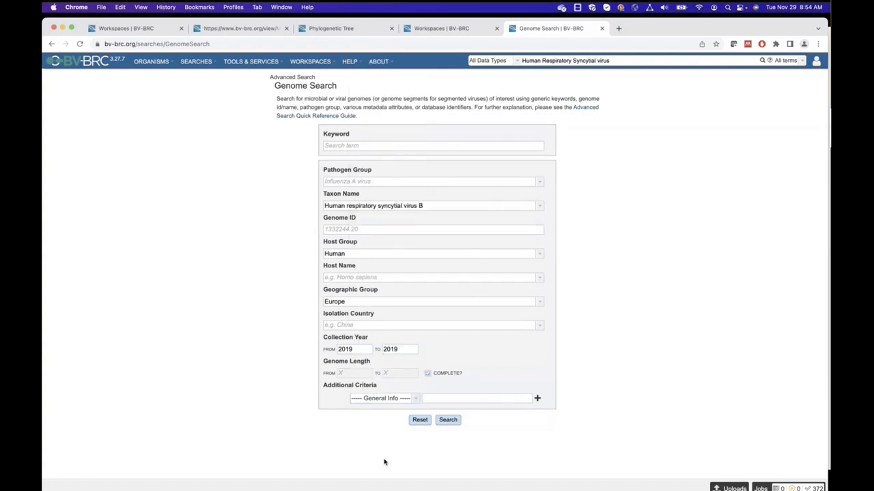
left_click(448, 420)
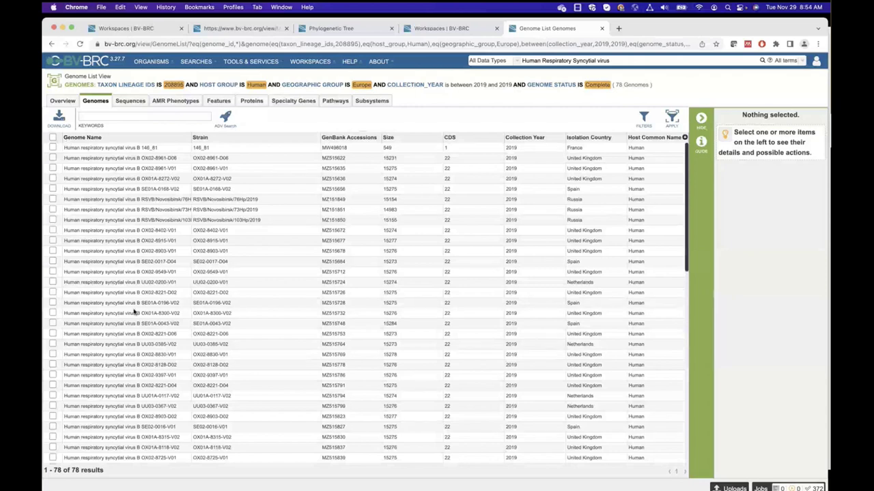
Step: Select all genomes in the search results and choose to add them to a new group
left_click(52, 137)
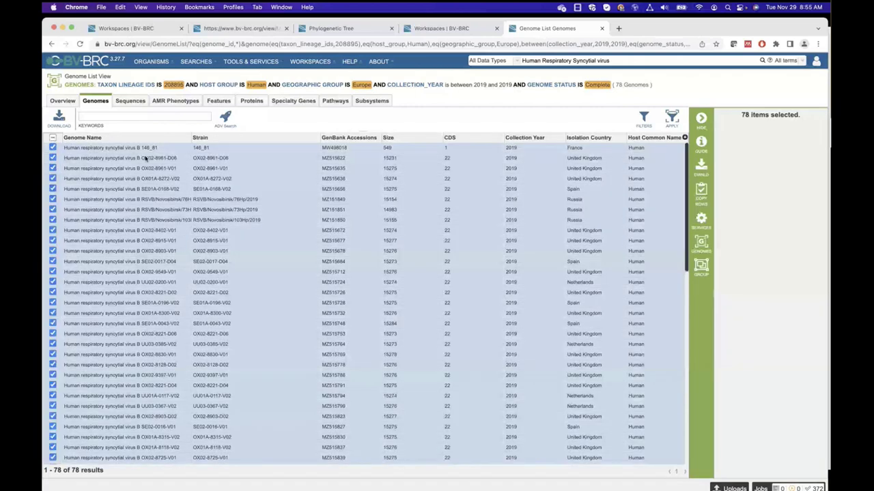
left_click(702, 272)
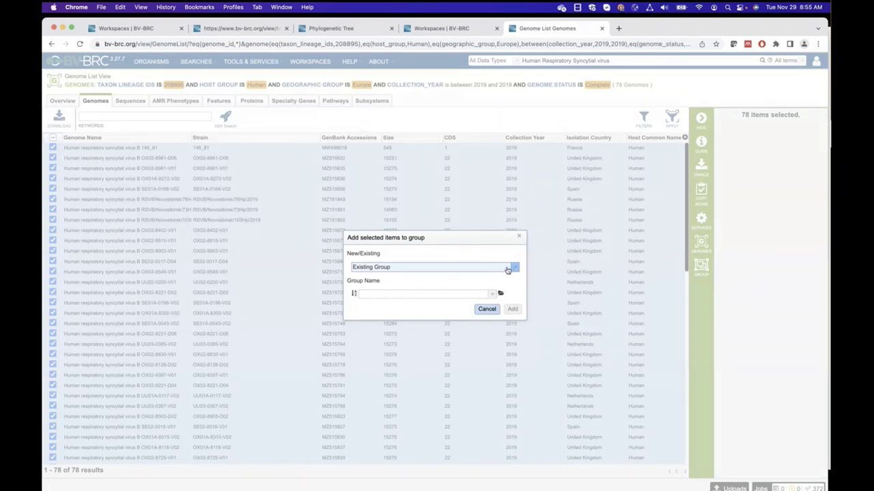
left_click(441, 267)
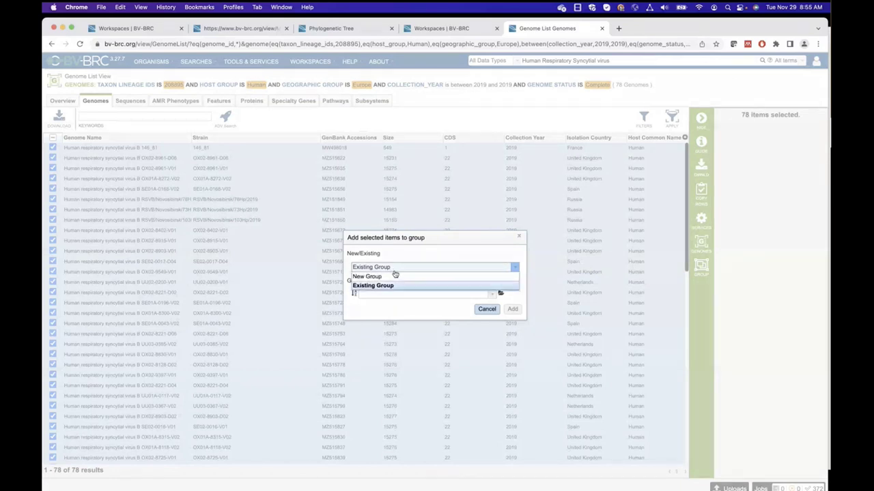
left_click(383, 276)
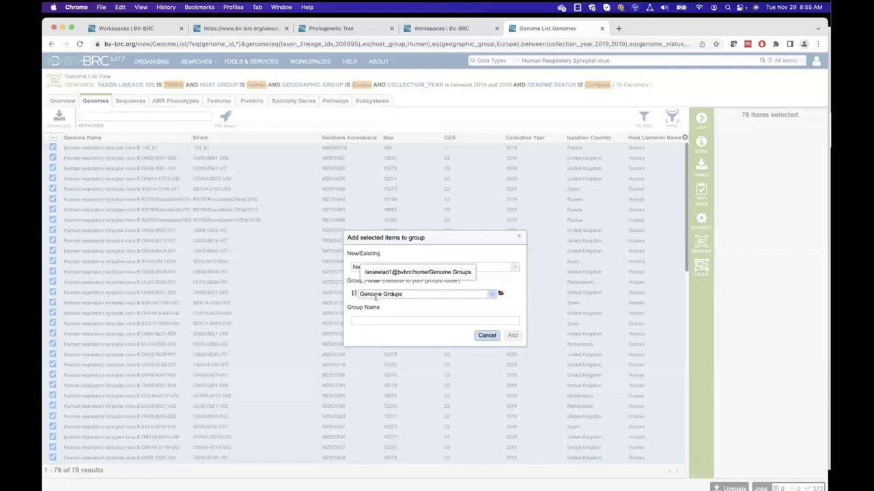
Step: View the workspace folders available as the new group's destination and close the folder selection without choosing one
left_click(400, 319)
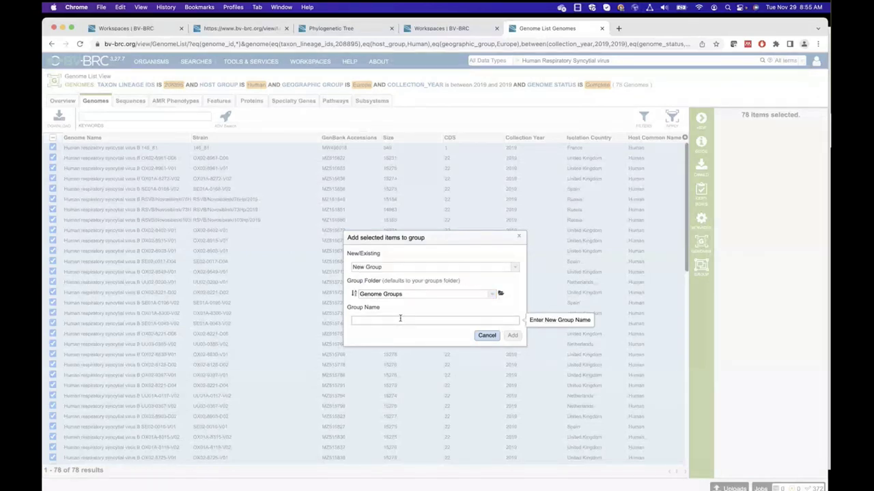
left_click(501, 294)
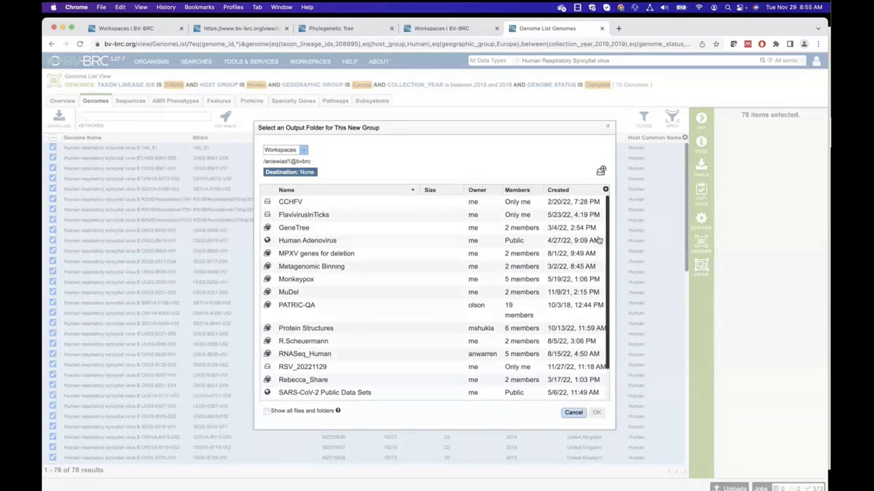
left_click(574, 413)
Step: Name the new genome group "RSV_B 2019 Europe" and add the selected genomes to it in the Genome Groups folder
left_click(432, 321)
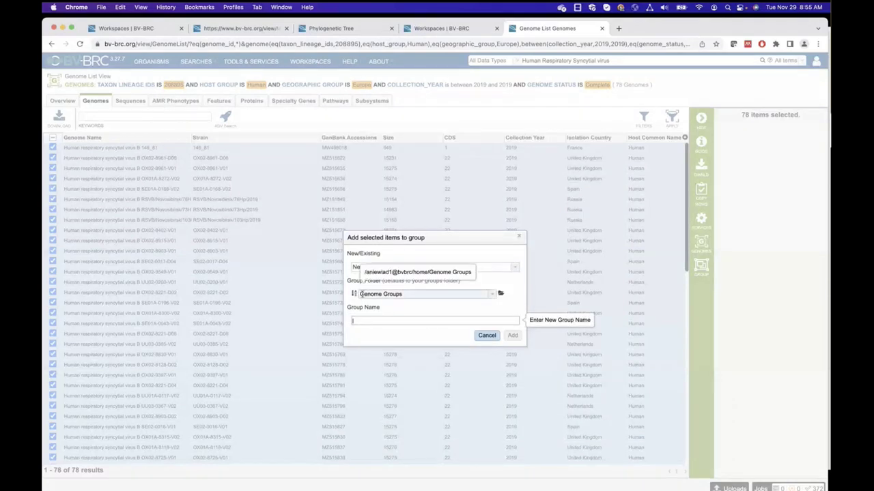
type("RSV")
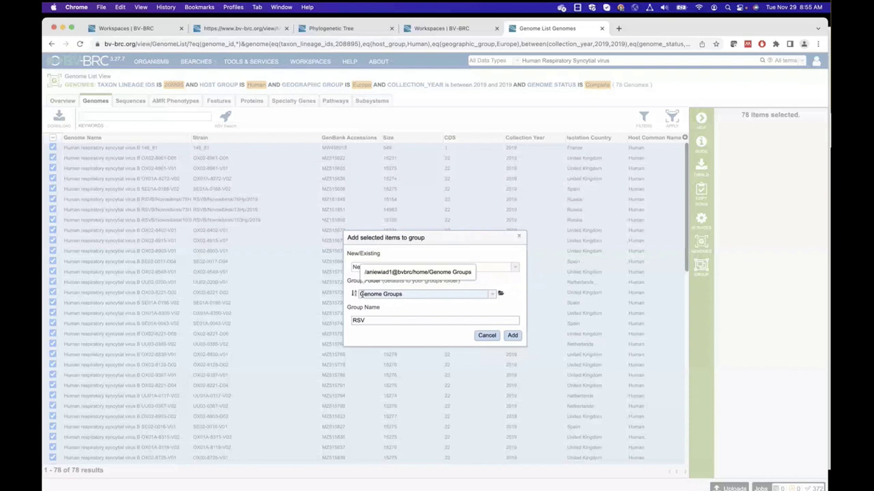
type("_")
type("B_")
type("2")
type("01")
type("9")
type(" Eu")
type("rope")
left_click(517, 335)
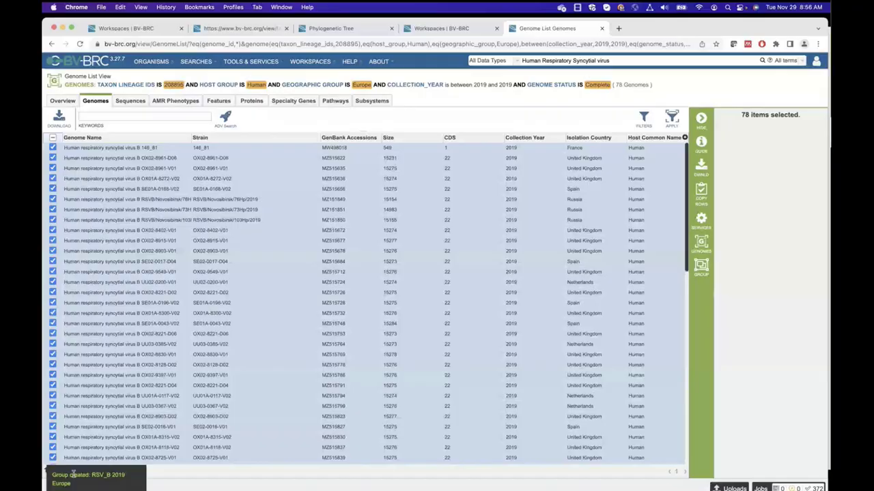
Step: Switch to the PowerPoint slide show and view the slide on the kinds of data available for RSV
key("ctrl+Up")
left_click(271, 272)
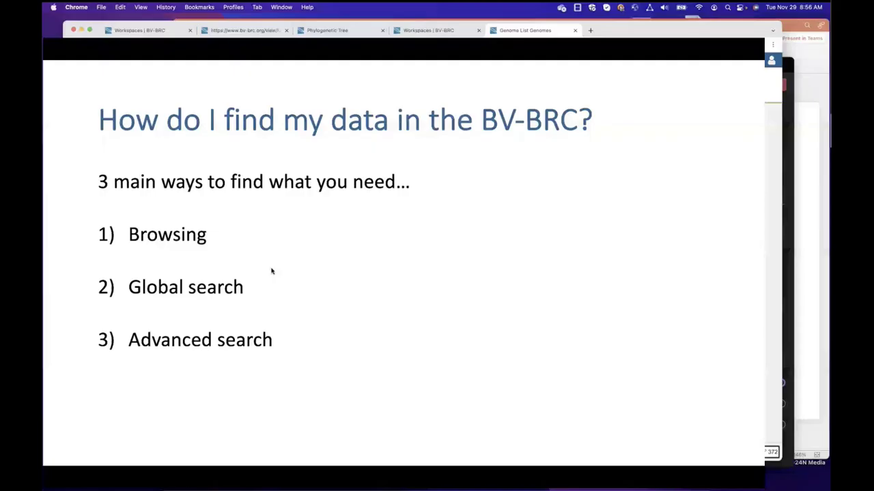
left_click(271, 271)
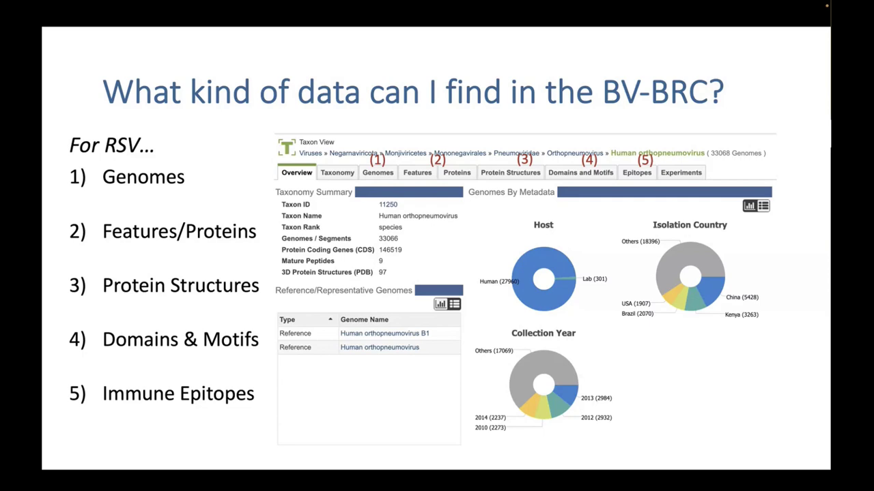
Step: Return to the browser and open the features table for the found RSV B genomes
key("super+Tab")
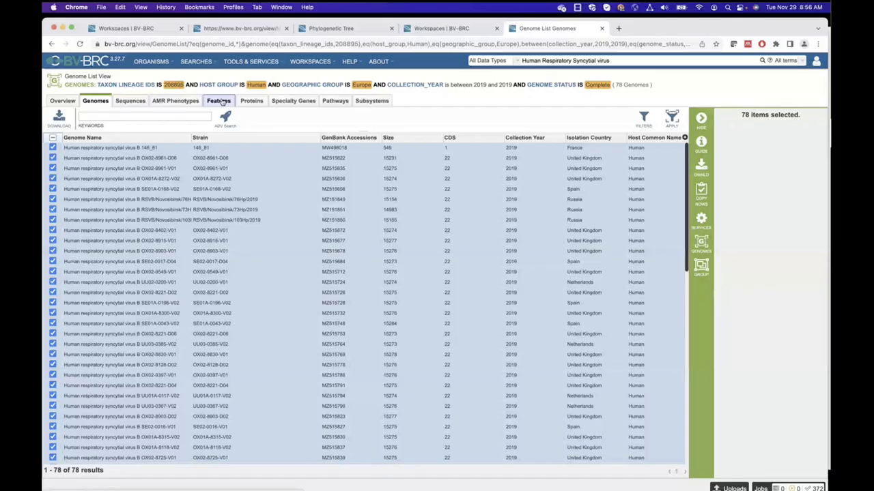
left_click(219, 100)
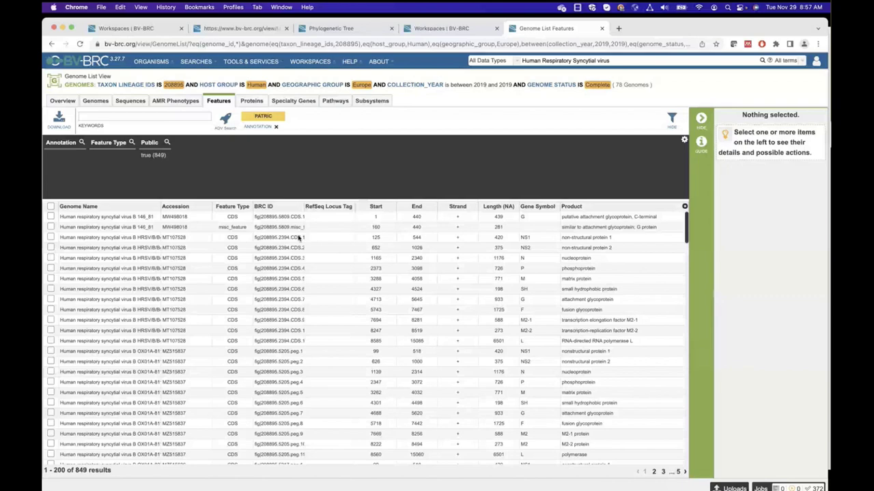
Step: Switch to the PowerPoint slide show and review the slide listing the kinds of RSV data
key("ctrl+Up")
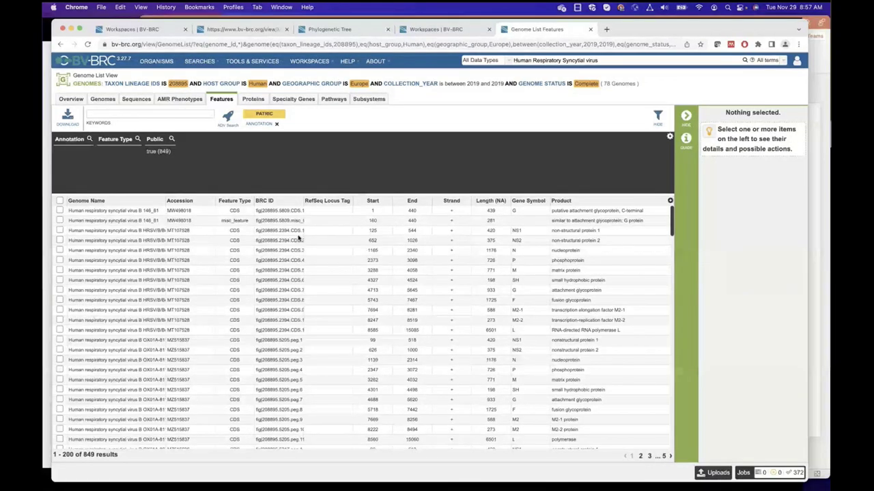
key("ctrl+Up")
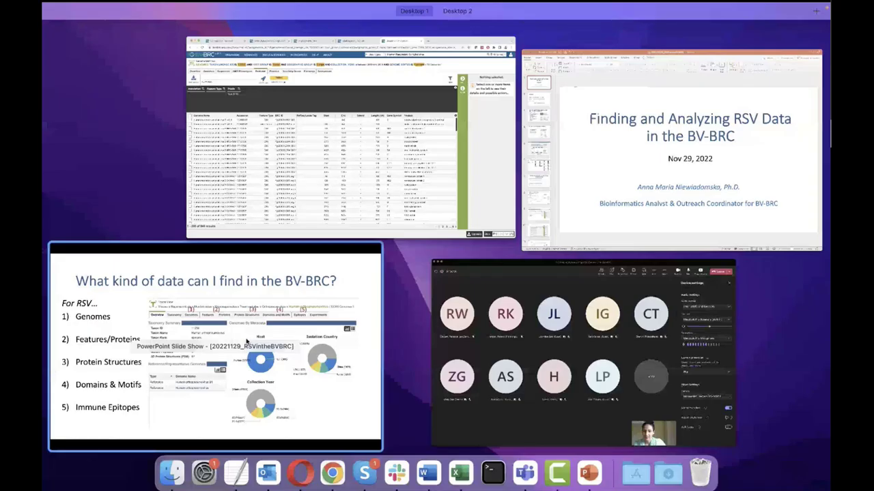
left_click(247, 340)
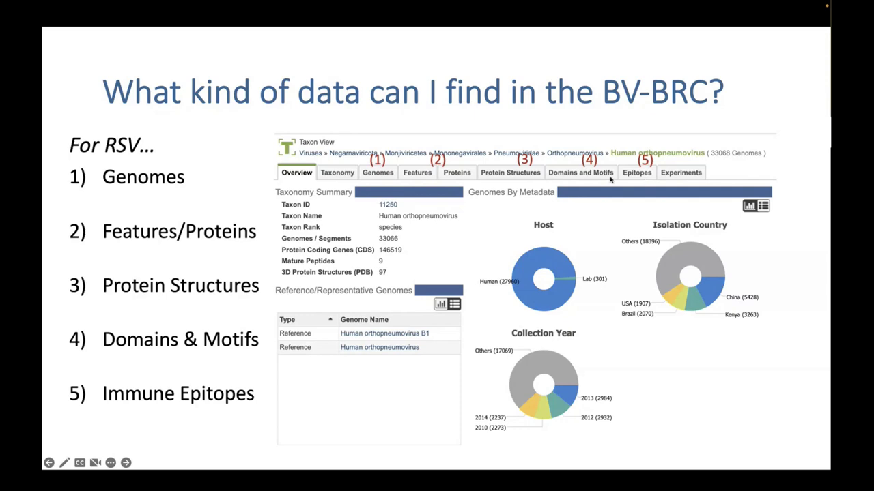
Step: Switch to the Chrome window and go back through the visited pages to the Pneumoviridae taxon view
key("ctrl+Up")
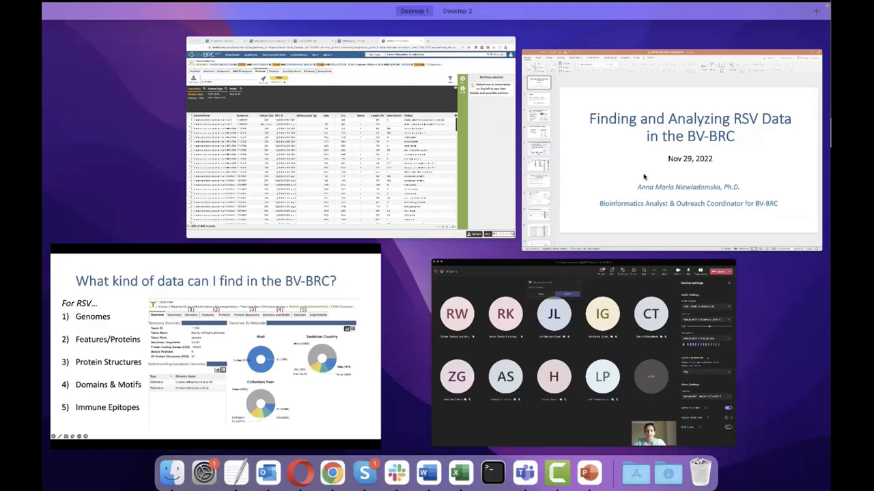
left_click(424, 180)
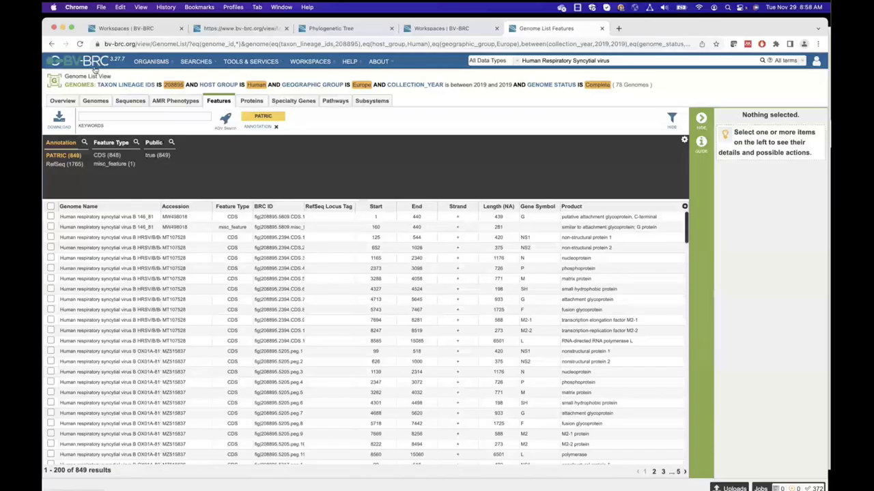
left_click(51, 45)
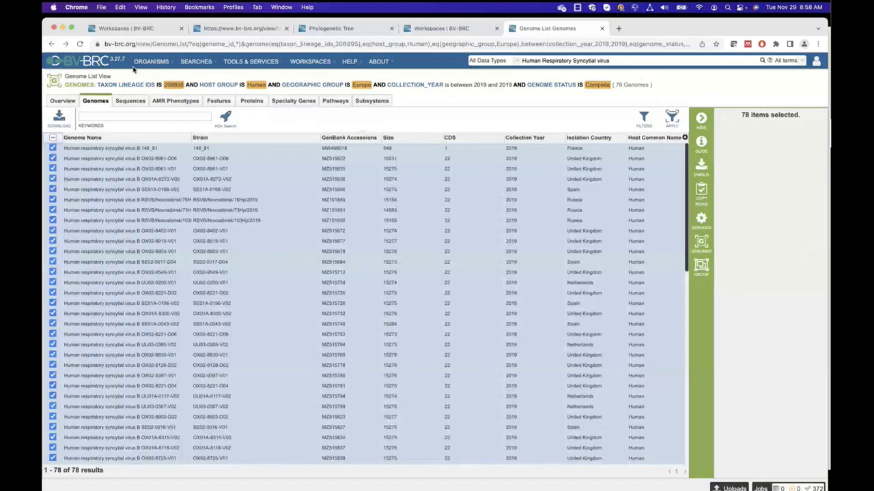
left_click(51, 44)
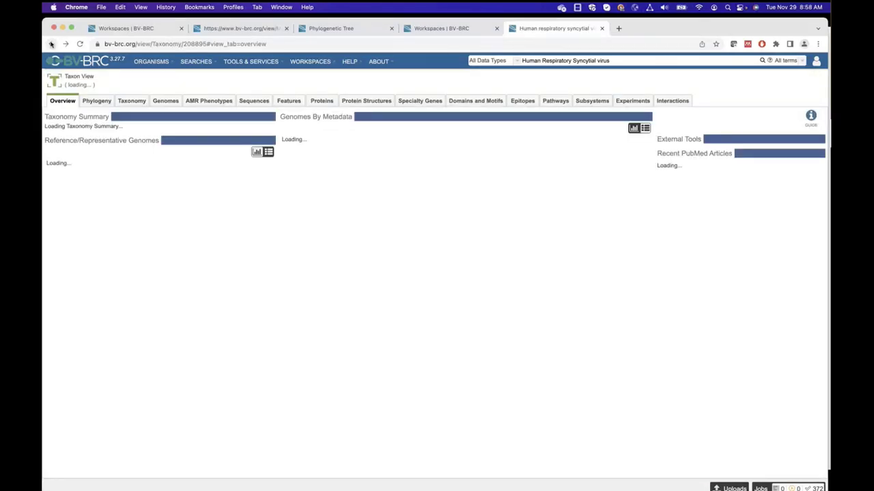
left_click(51, 44)
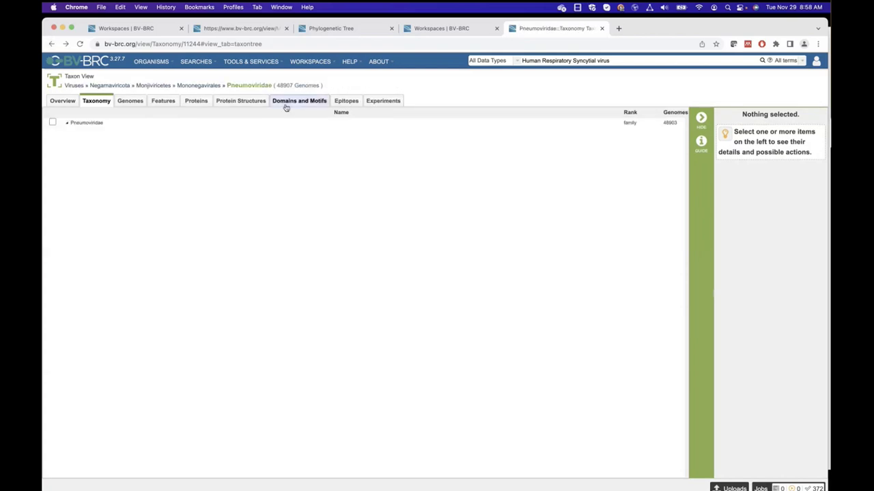
Step: View the Pneumoviridae protein structures with their filters shown, and look through the source filters for domains and motifs
left_click(235, 102)
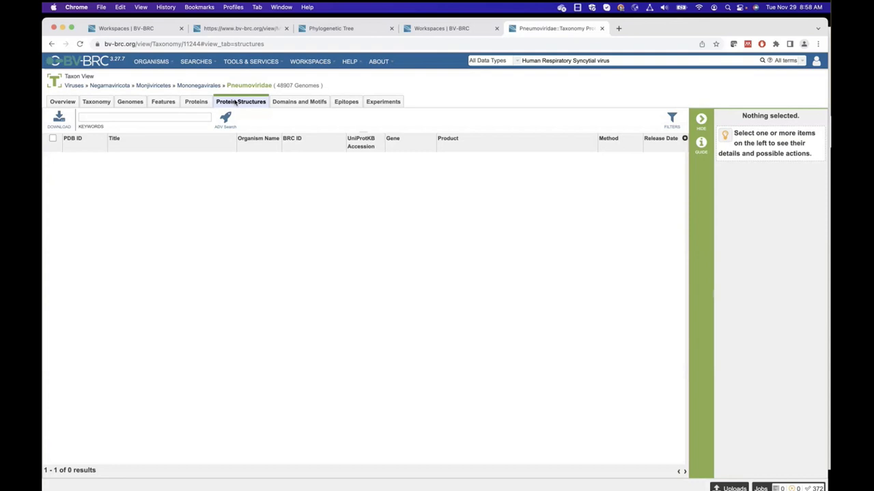
left_click(673, 121)
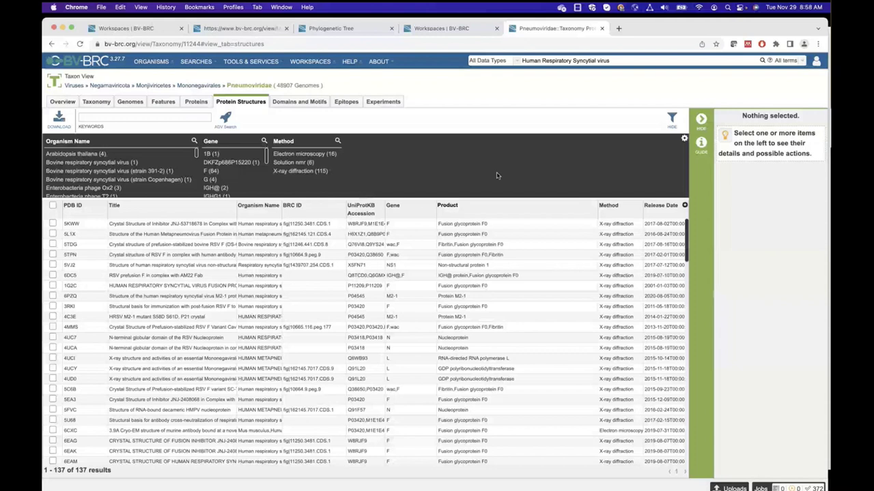
left_click(303, 104)
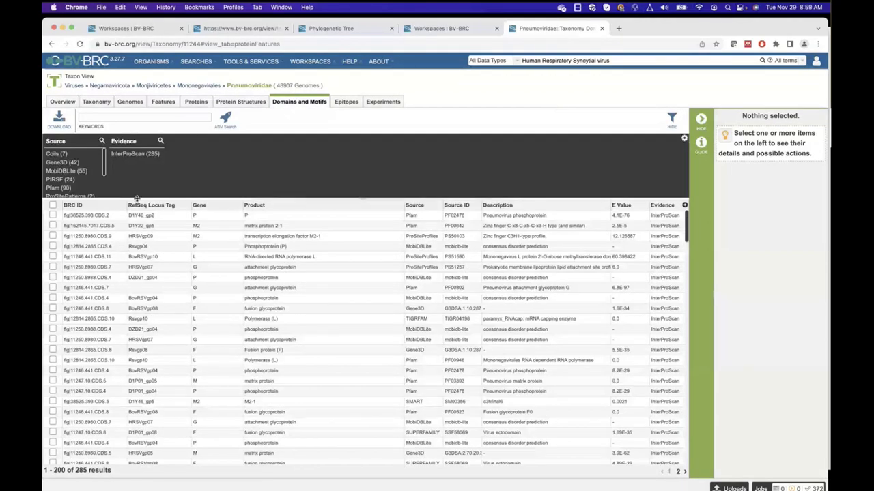
scroll(87, 175, "down", 4)
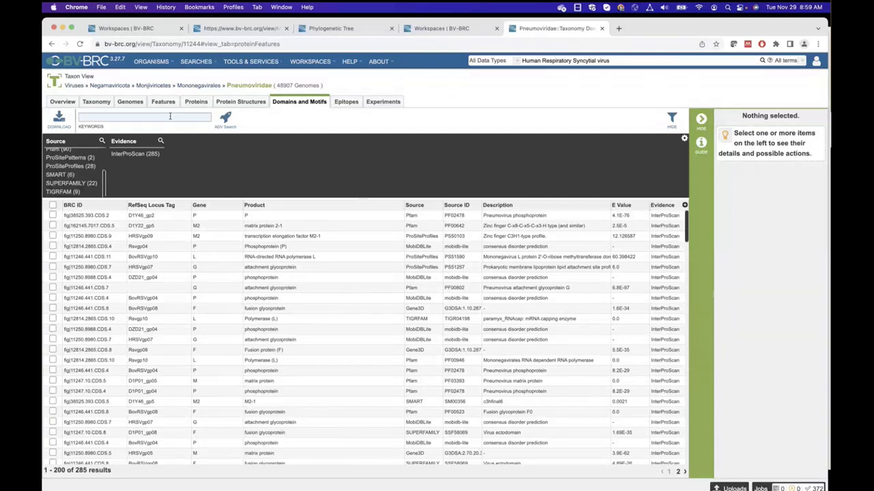
Step: Filter the domains and motifs with an advanced search for gene equal to G and look through the matching rows
left_click(226, 122)
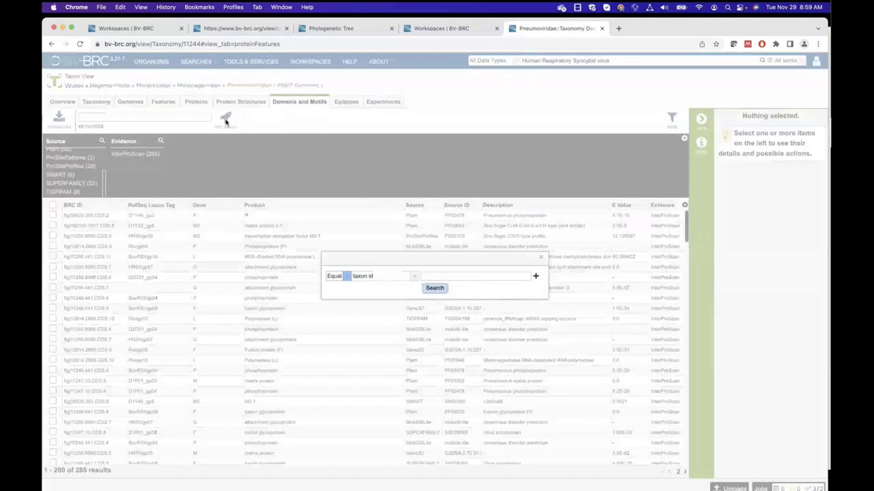
left_click(397, 276)
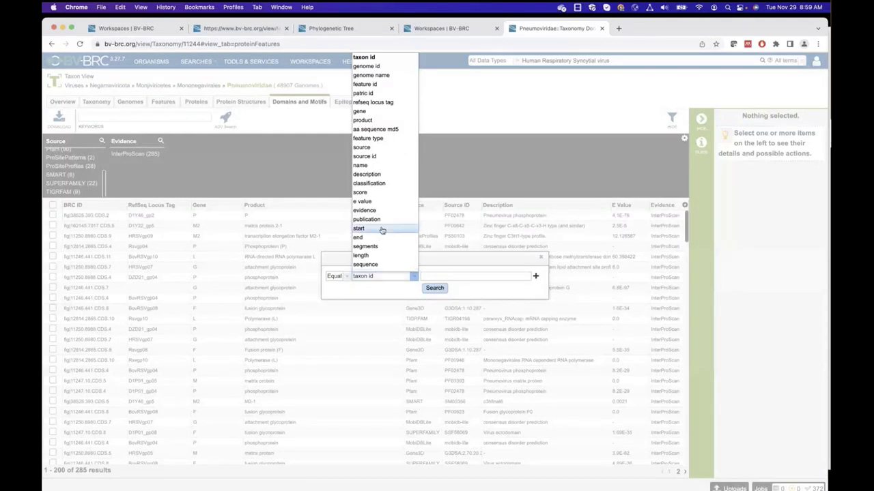
left_click(378, 113)
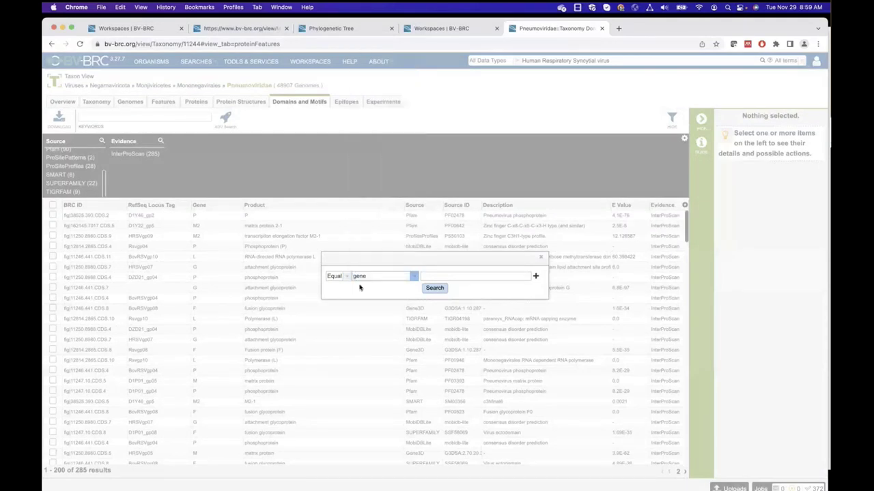
left_click(443, 275)
type("G")
left_click(435, 288)
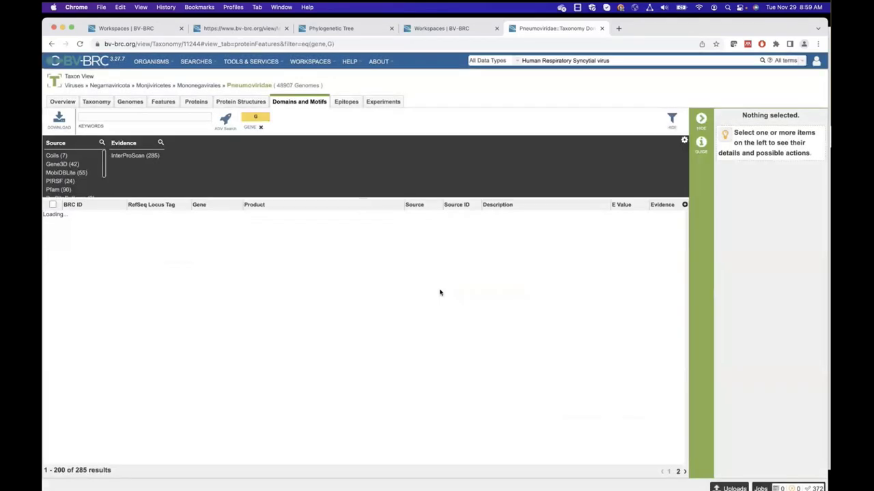
scroll(244, 314, "down", 5)
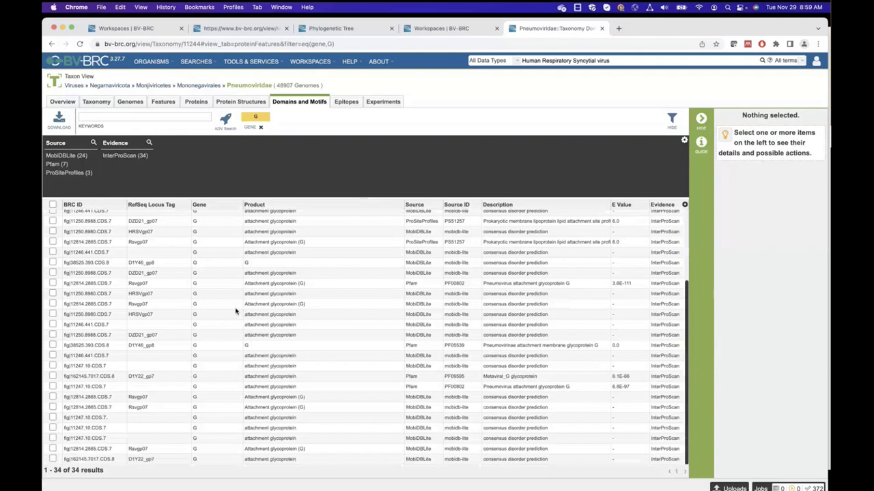
scroll(235, 312, "up", 5)
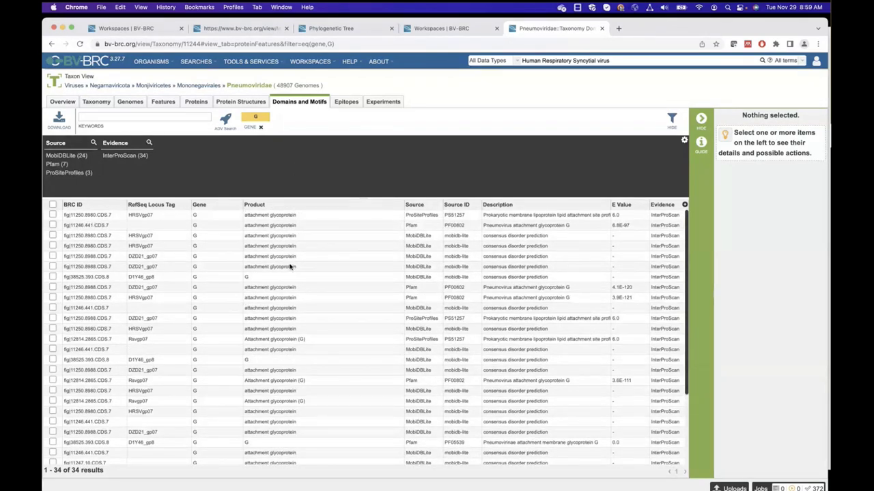
Step: Examine the Pneumoviridae epitopes with their assay result and host filters, and advance the PowerPoint slide show to the Protein Structures slide
left_click(346, 101)
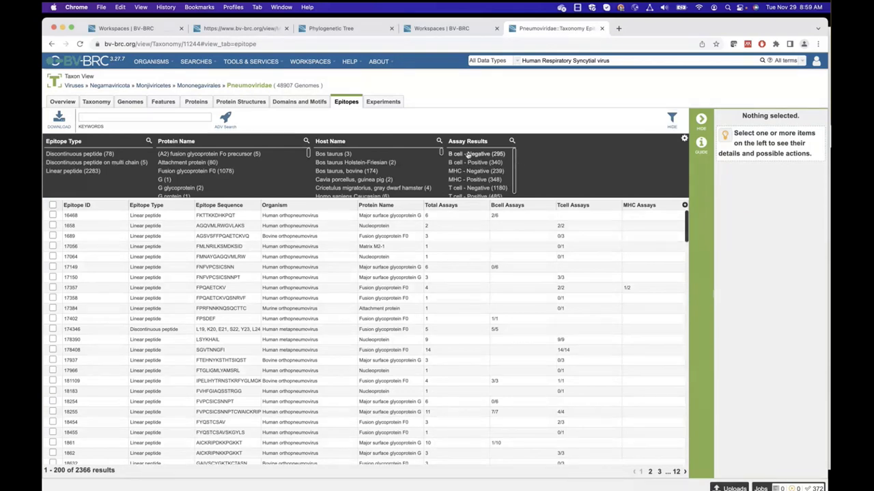
scroll(473, 192, "down", 1)
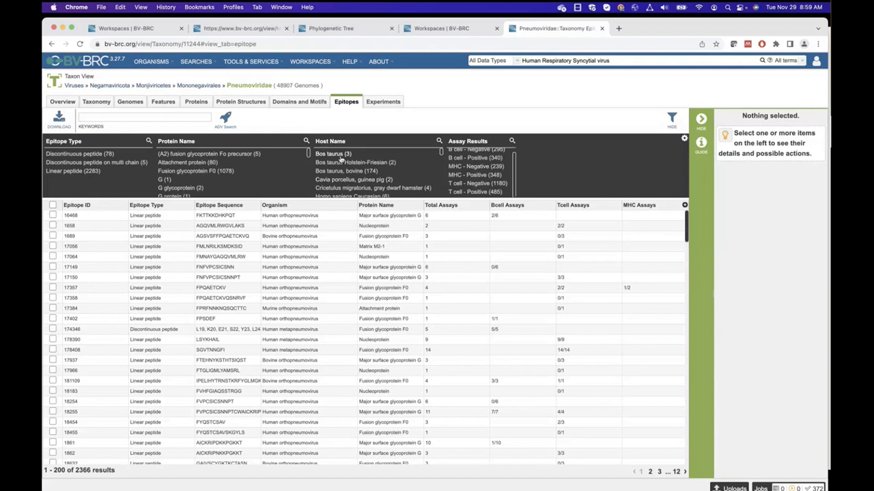
scroll(340, 159, "down", 1)
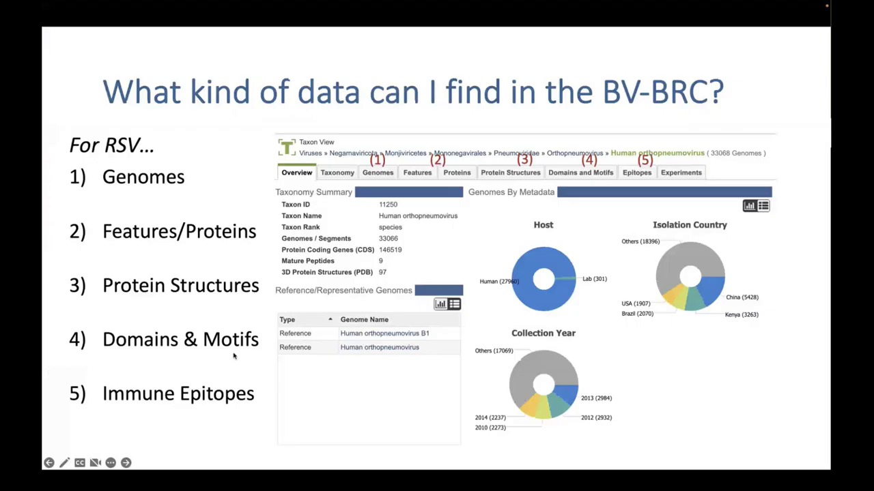
key("Right")
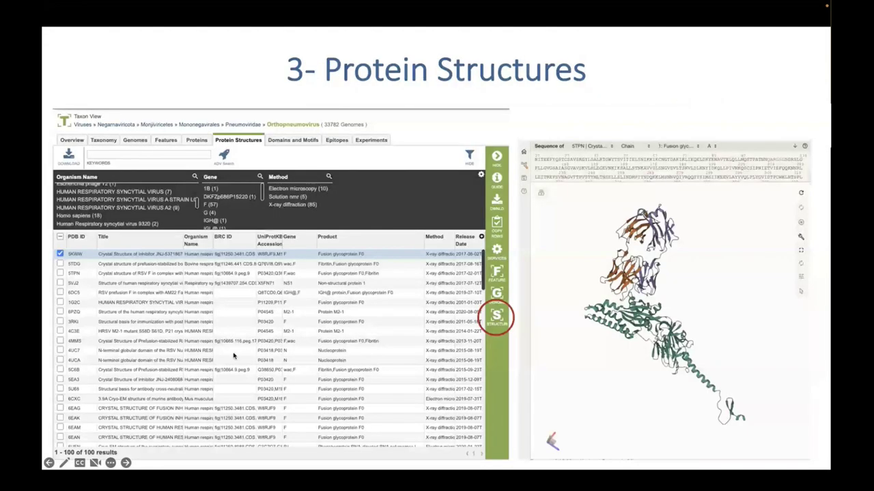
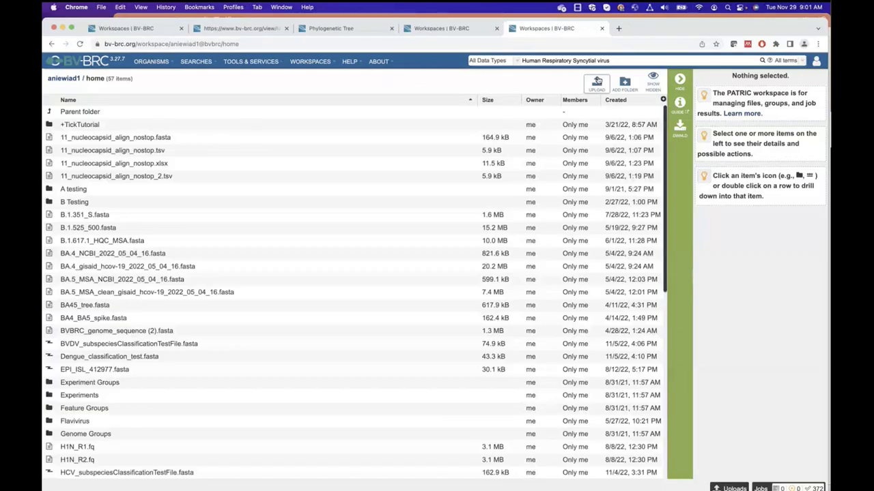
Step: View the file types available for uploading to the home workspace and close the upload dialog without adding files
left_click(597, 83)
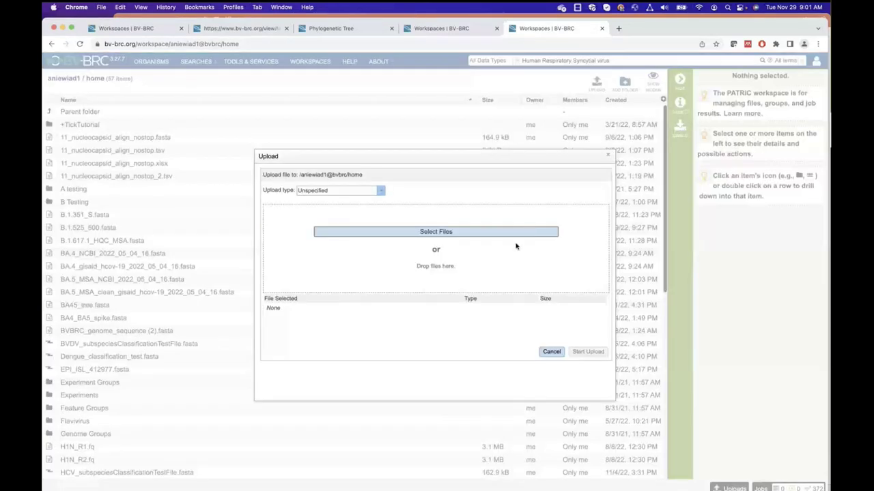
left_click(366, 191)
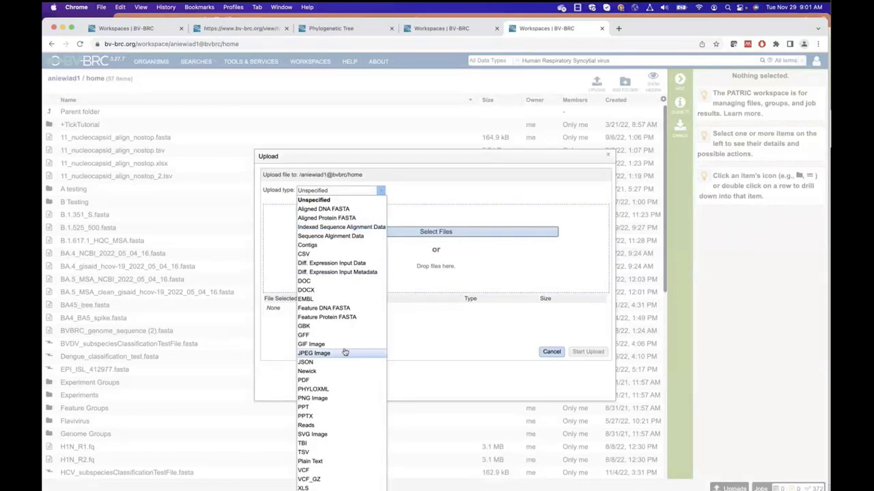
scroll(345, 353, "down", 1)
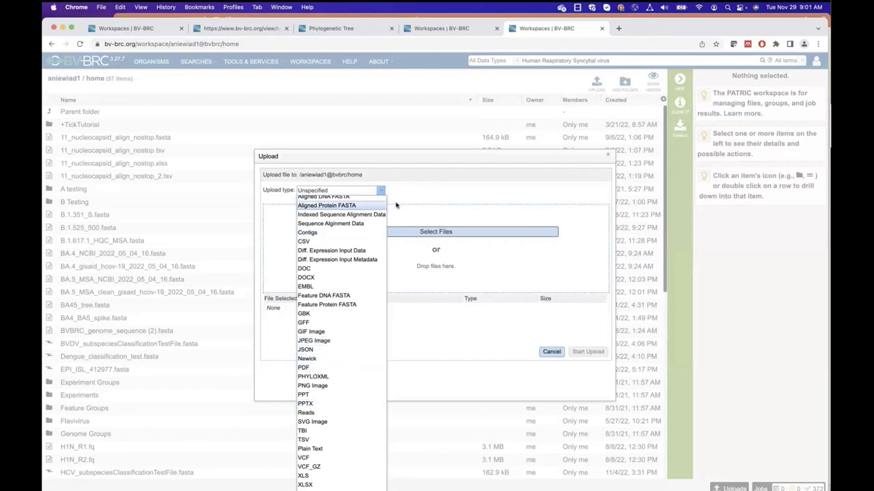
left_click(553, 352)
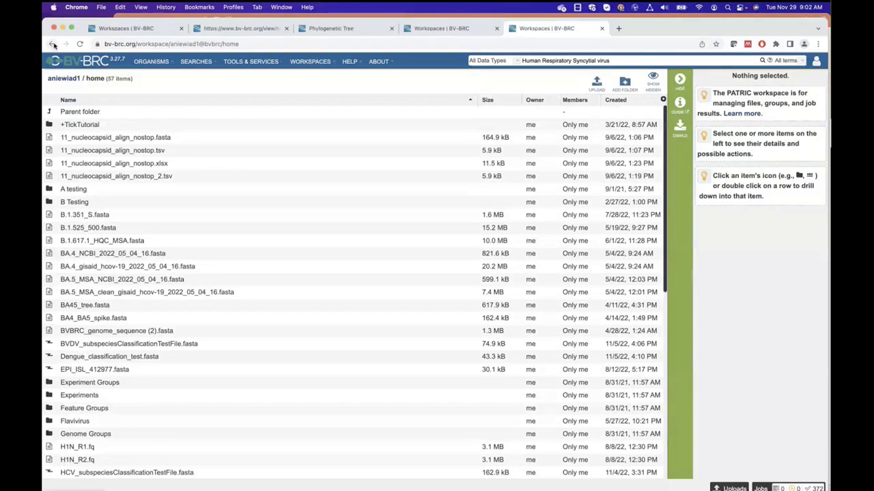
Step: Go back to the Pneumoviridae domains and motifs page and open the BV-BRC documentation website
left_click(50, 44)
left_click(51, 44)
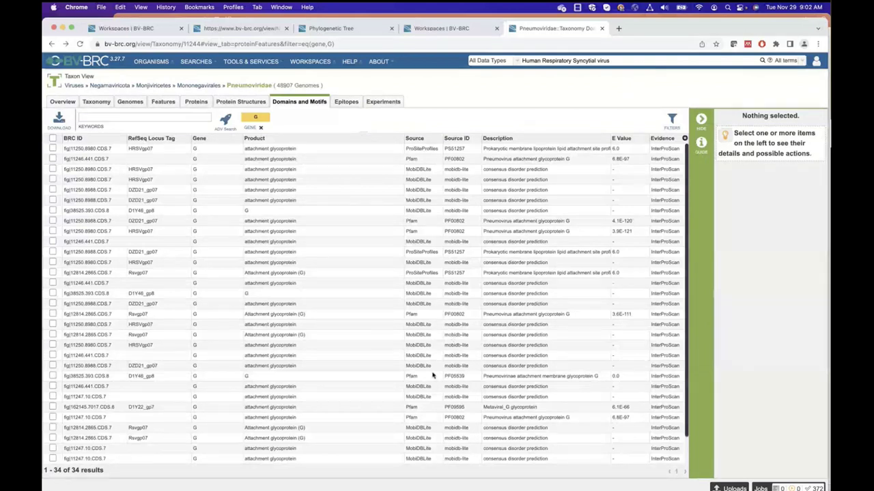
mouse_move(403, 484)
mouse_move(380, 63)
left_click(350, 62)
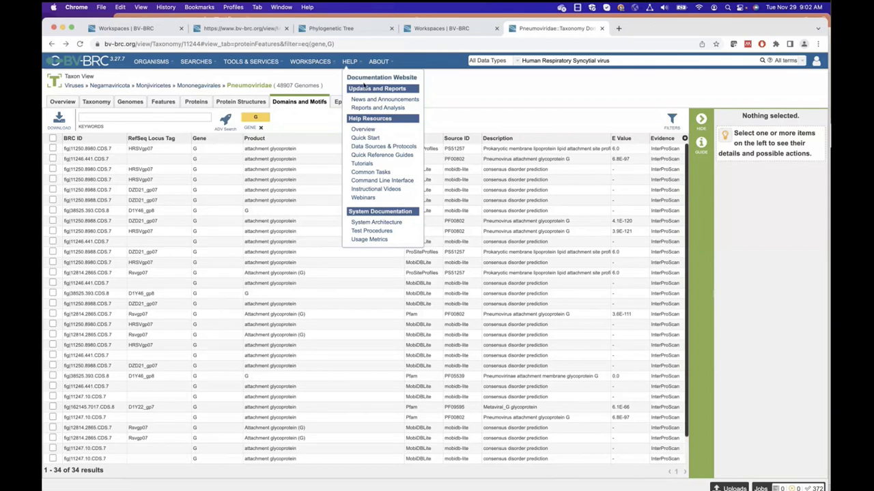
left_click(364, 79)
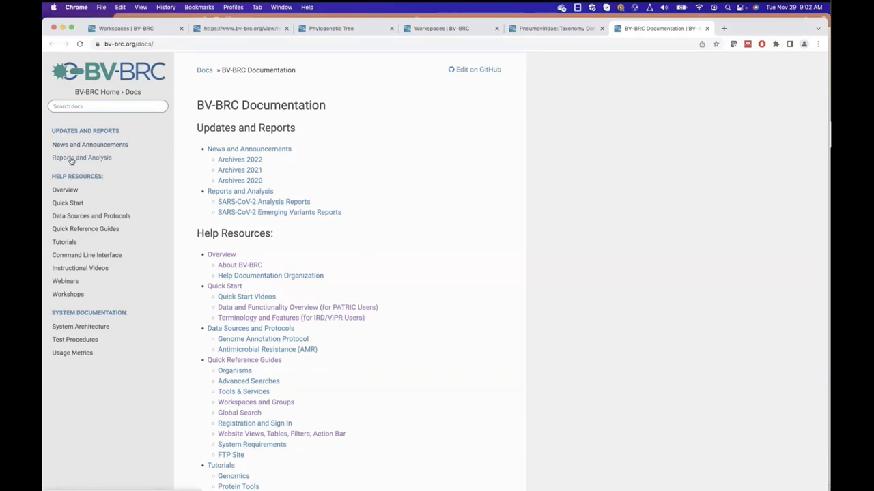
Step: Look through the Command Line Interface documentation and open the BV-BRC Command Line Program Reference
left_click(109, 256)
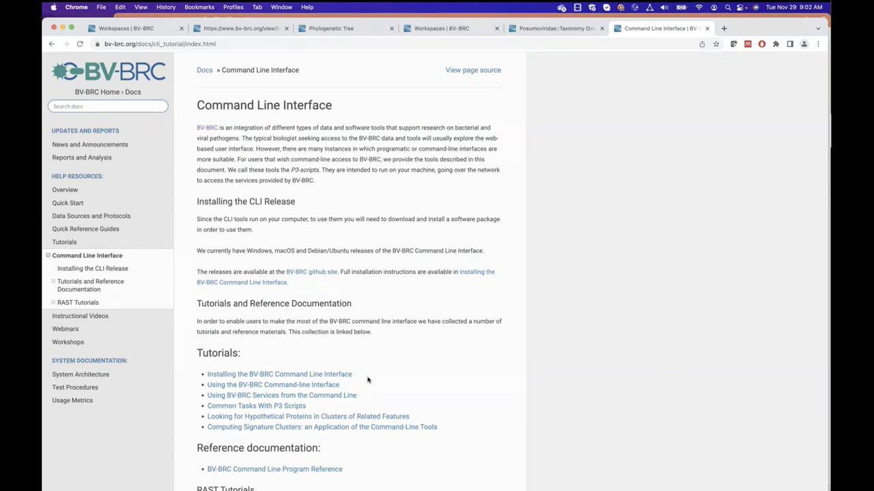
scroll(384, 415, "down", 1)
scroll(384, 416, "down", 3)
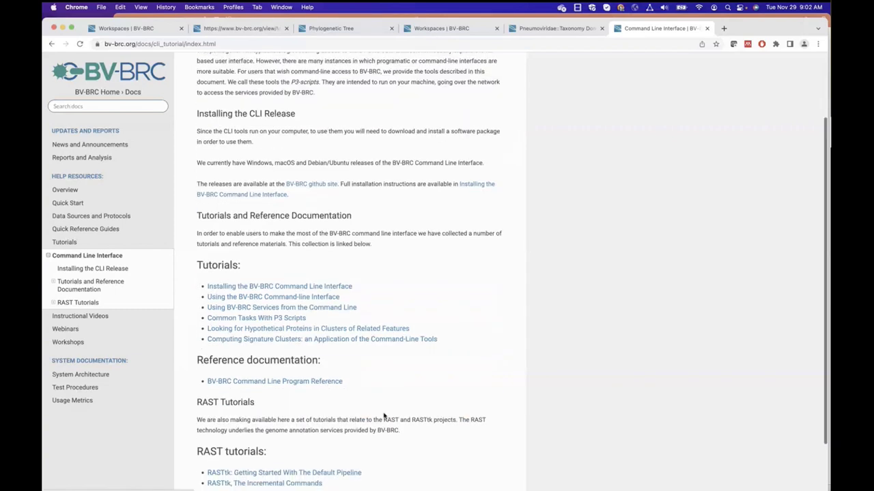
scroll(385, 416, "down", 2)
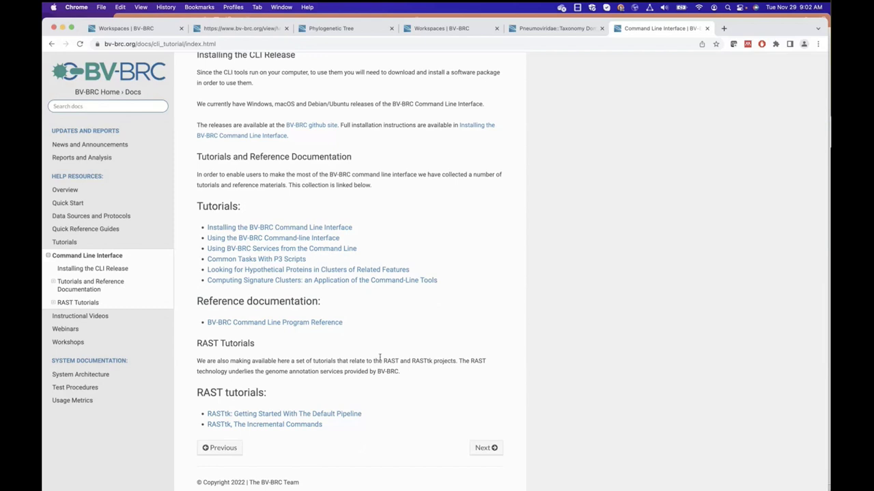
scroll(382, 410, "down", 1)
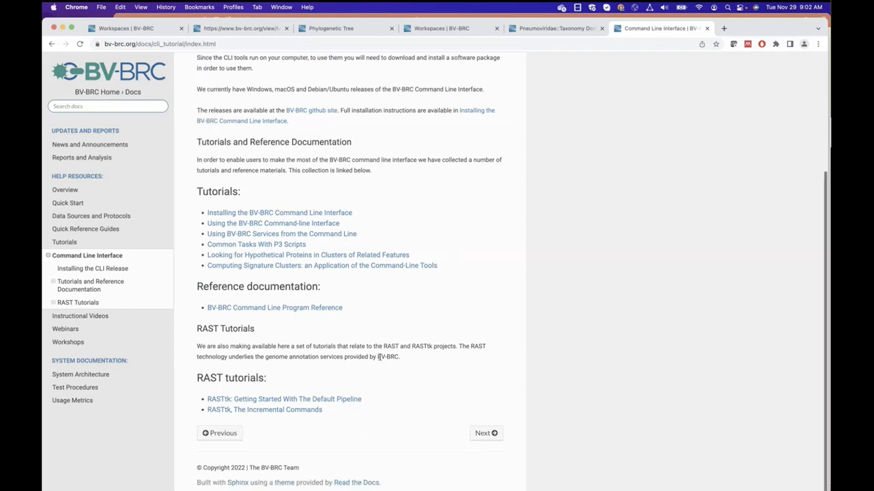
left_click(318, 310)
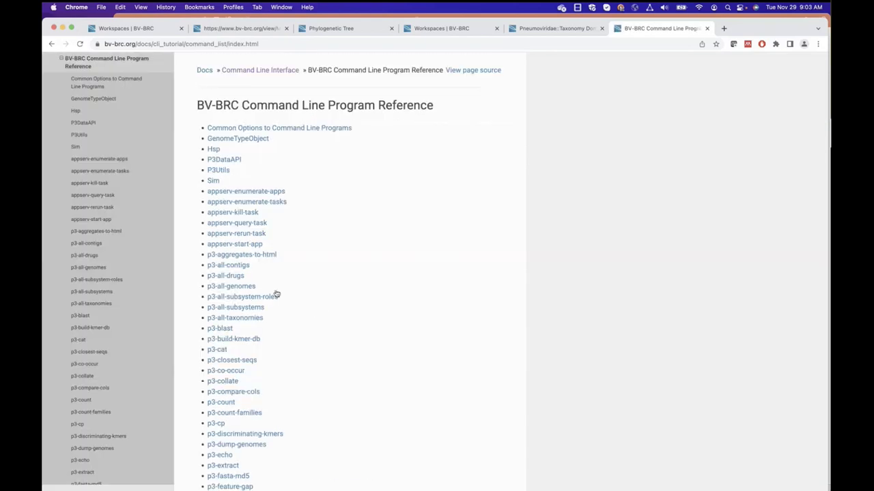
Step: Look through the list of commands in the BV-BRC Command Line Program Reference
scroll(329, 287, "down", 5)
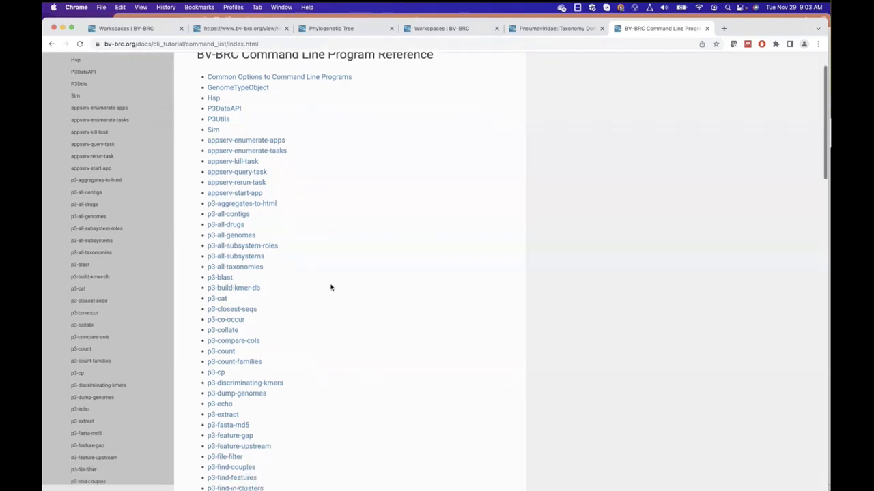
scroll(330, 288, "down", 5)
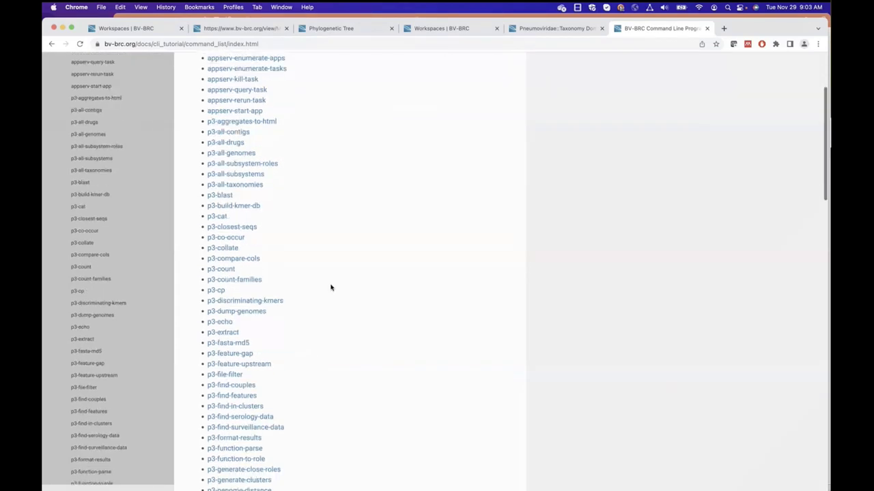
scroll(345, 197, "down", 8)
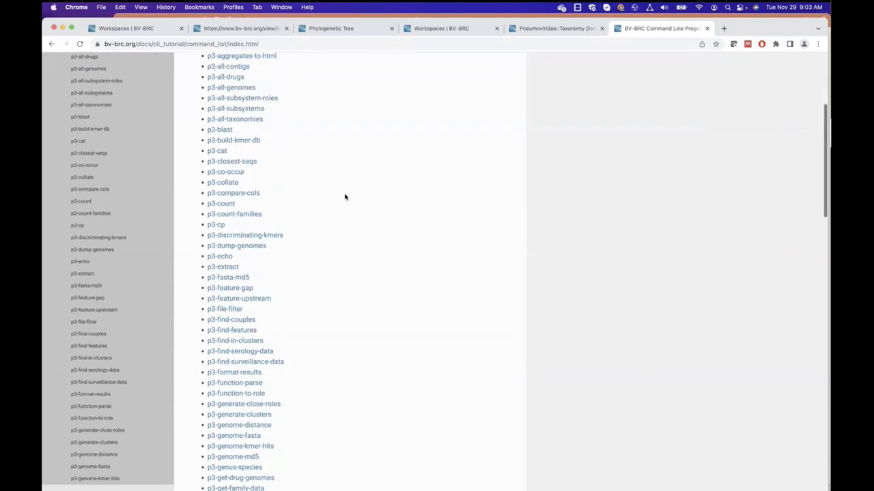
scroll(345, 197, "down", 5)
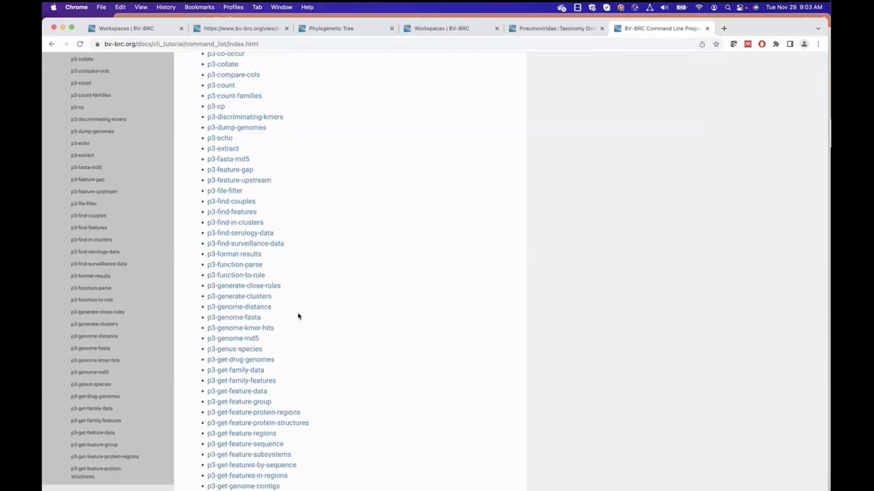
scroll(316, 343, "down", 5)
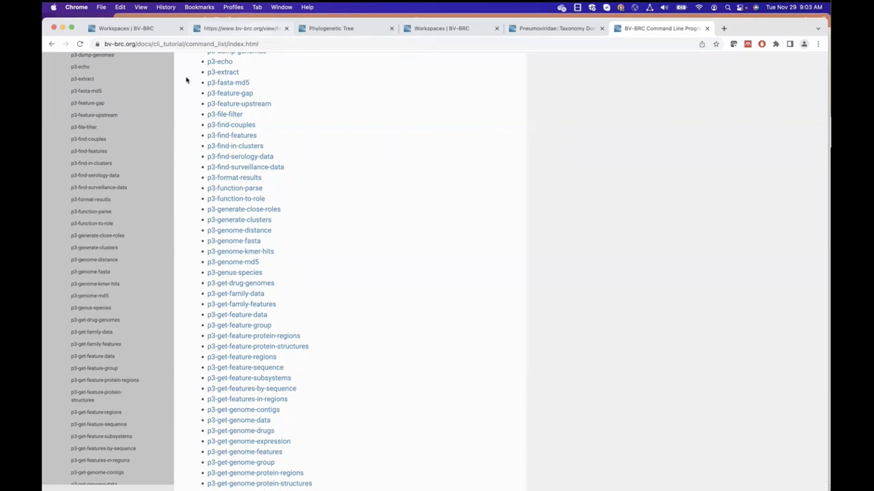
Step: Go back to the BV-BRC documentation home page, then close the documentation and return to the Pneumoviridae domains and motifs
left_click(50, 46)
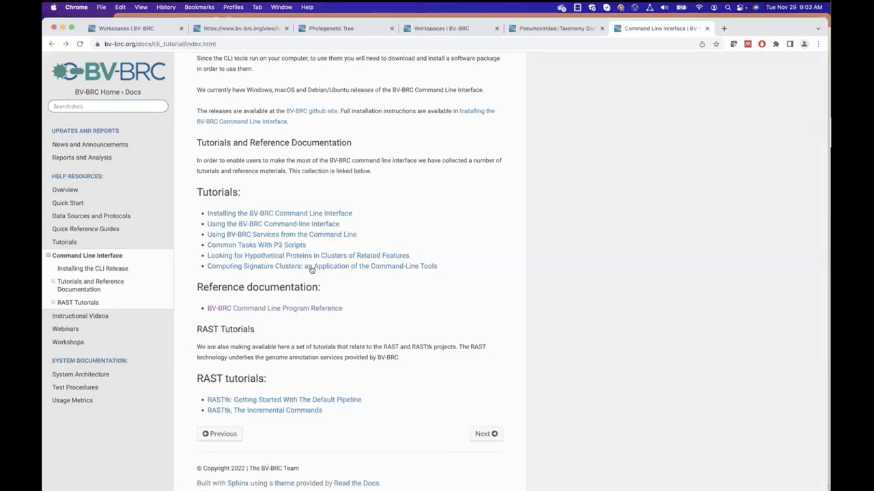
key("super+bracketleft")
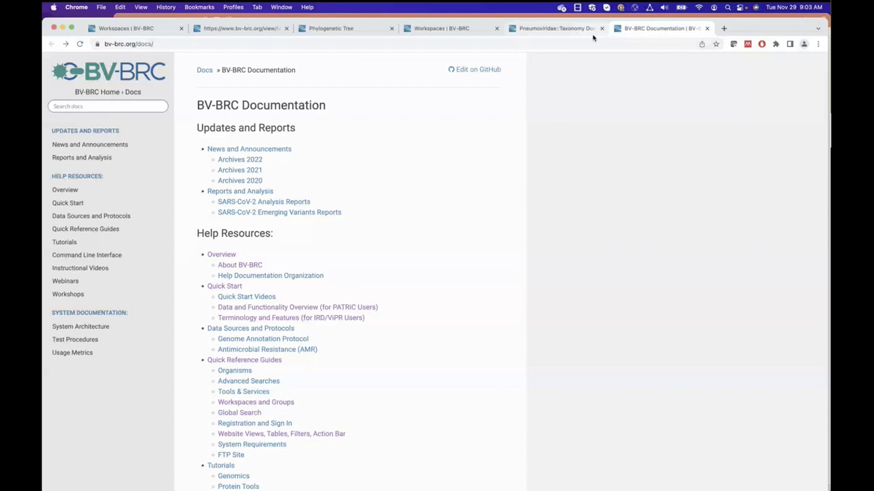
left_click(556, 28)
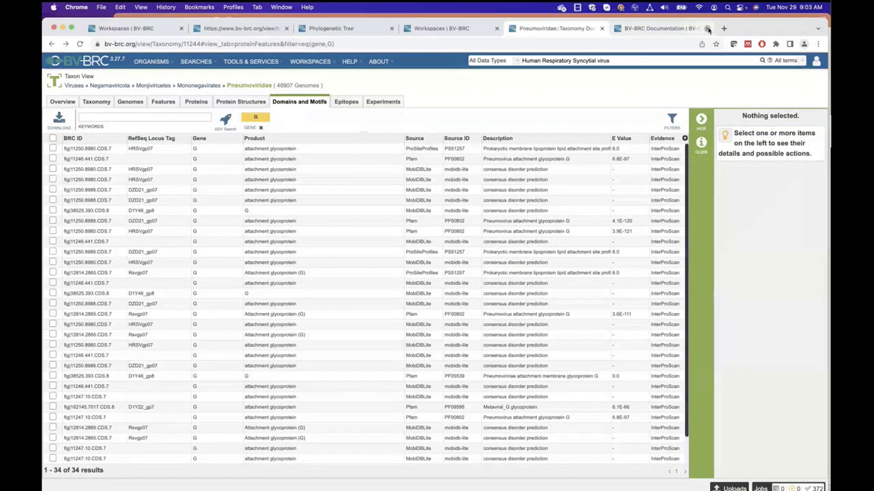
left_click(707, 29)
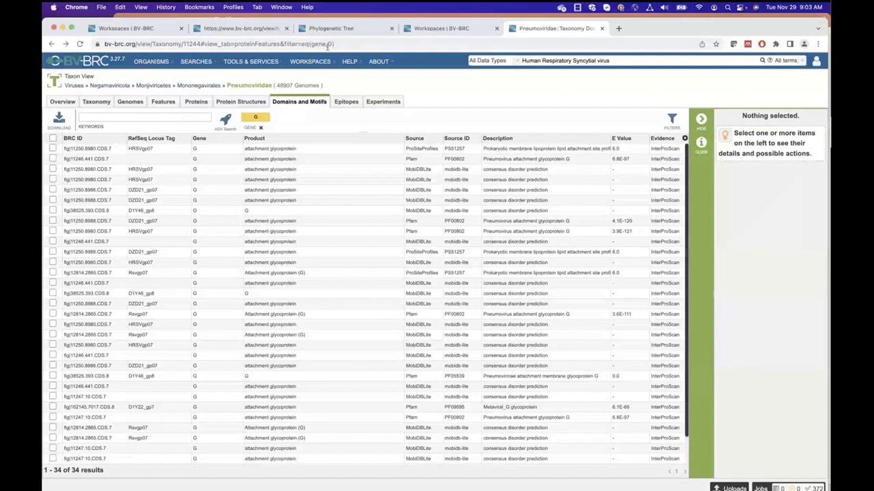
Step: Show the taxonomy tree of Pneumoviridae and expand the Orthopneumovirus genus
mouse_move(351, 64)
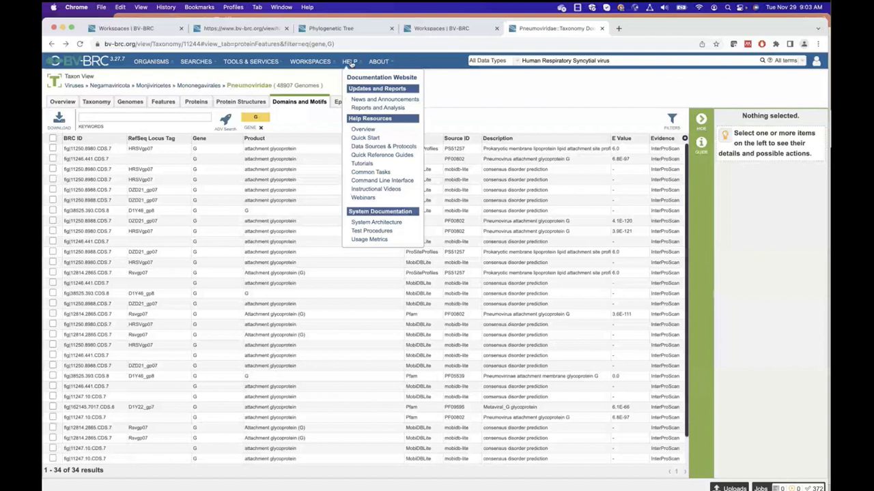
mouse_move(393, 63)
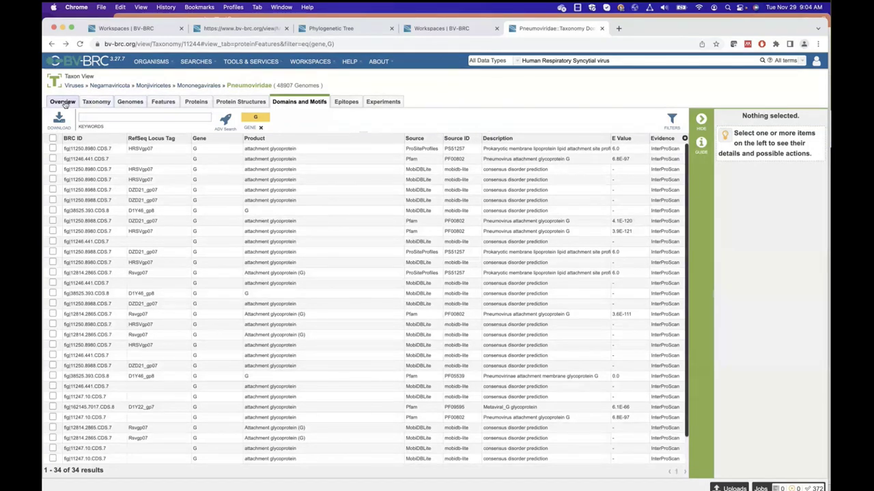
left_click(95, 102)
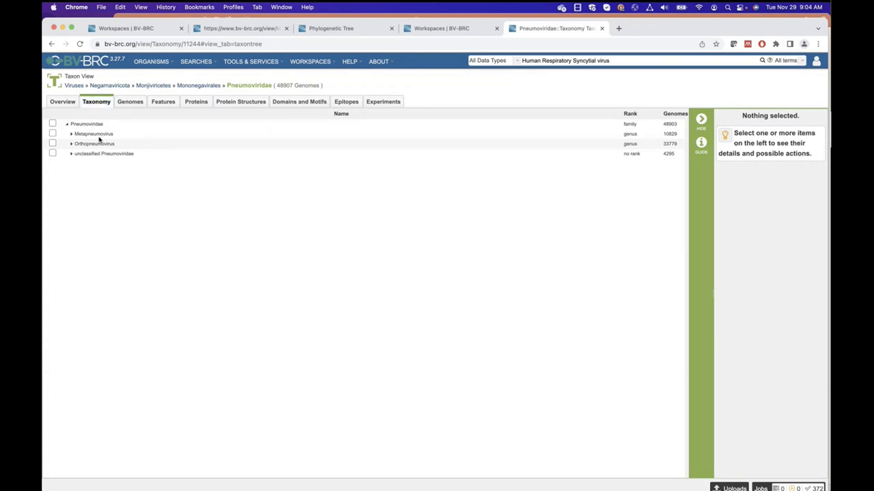
left_click(71, 144)
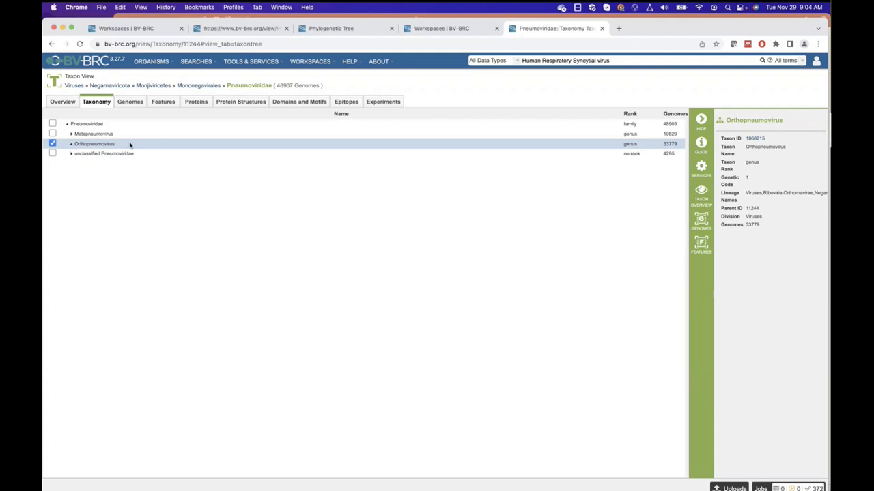
Step: View the Contact Us form with its subject, message and attachment fields, and cancel it without submitting
mouse_move(523, 478)
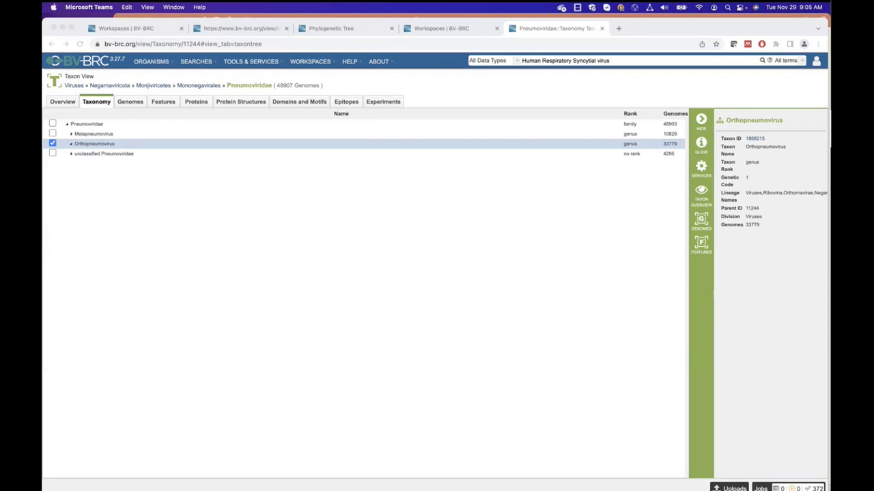
left_click(383, 63)
left_click(380, 63)
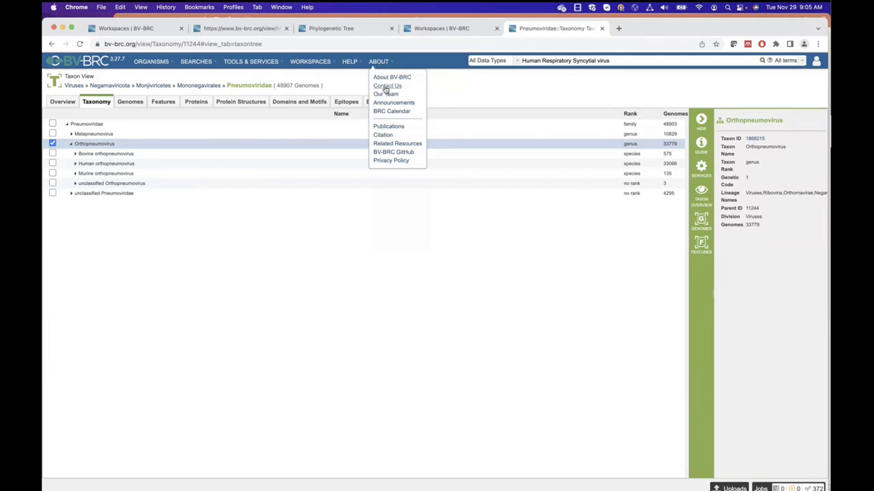
left_click(386, 87)
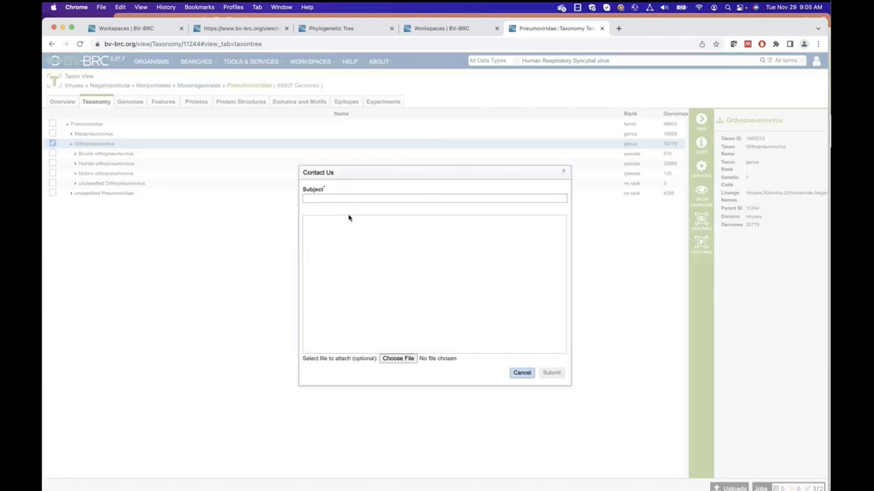
scroll(349, 217, "up", 3)
scroll(351, 239, "down", 3)
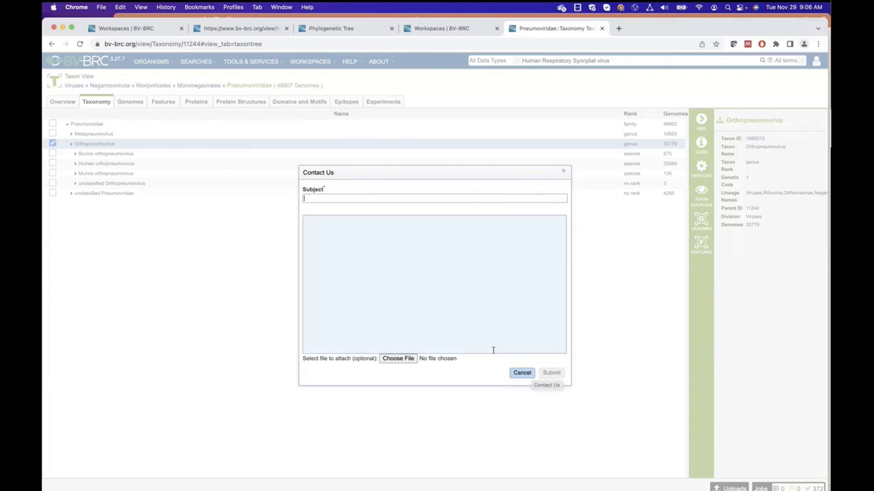
left_click(519, 373)
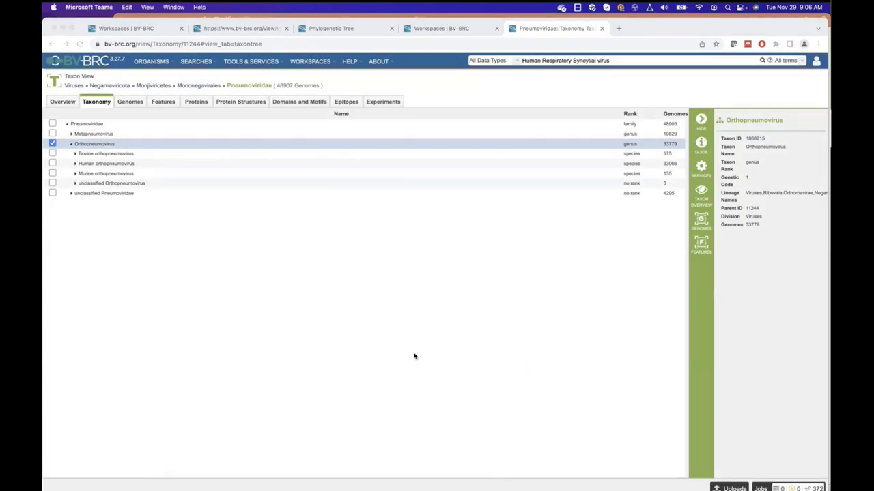
mouse_move(334, 481)
left_click(379, 61)
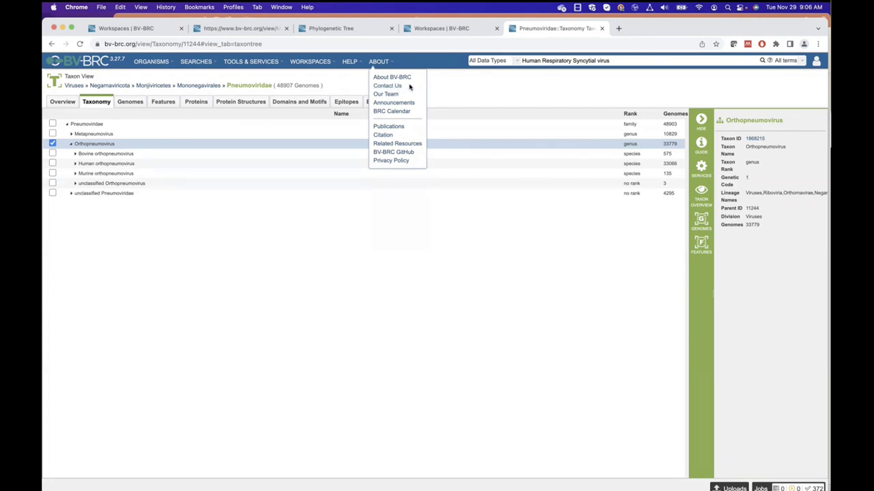
left_click(398, 252)
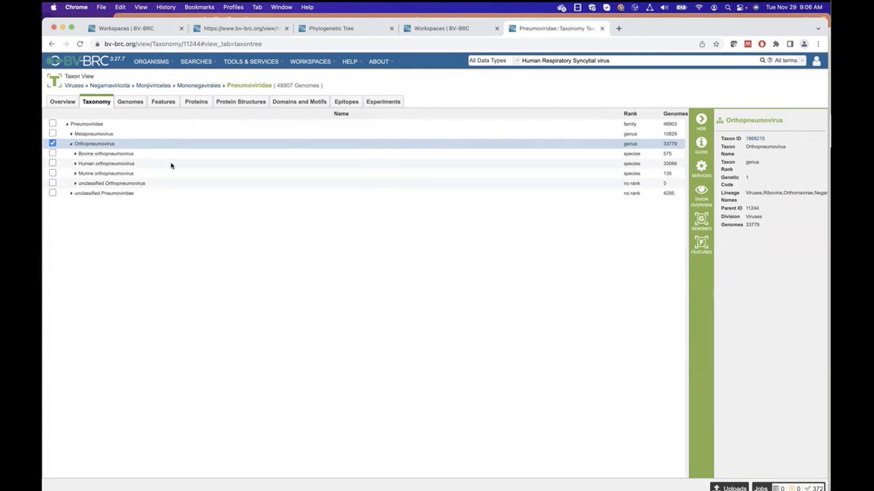
Step: Expand Human orthopneumovirus in the taxonomy tree and open the taxon overview of Human respiratory syncytial virus B
left_click(122, 164)
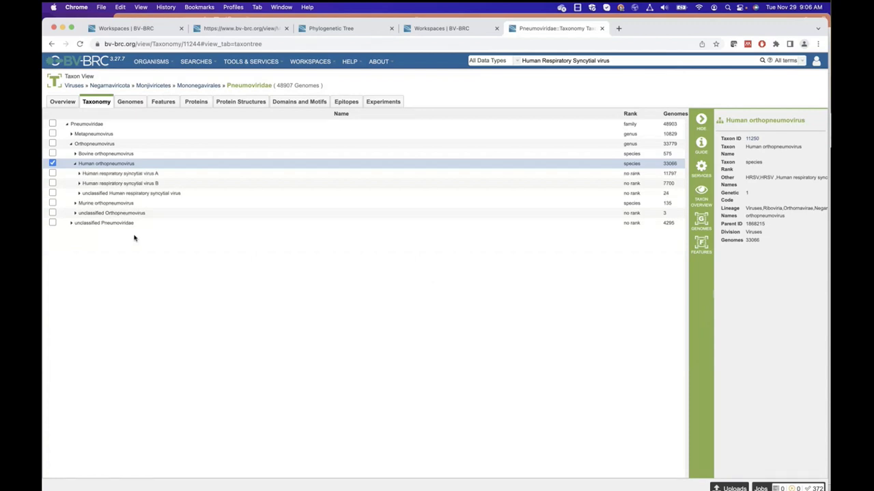
left_click(158, 184)
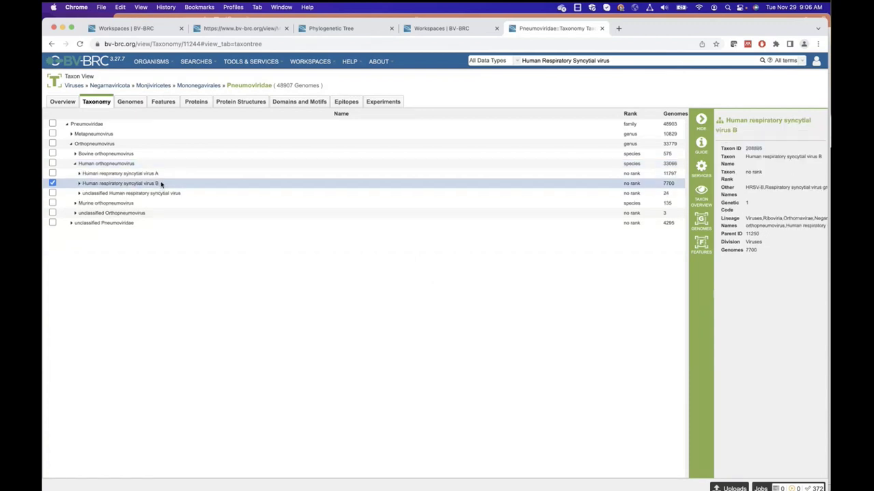
left_click(701, 194)
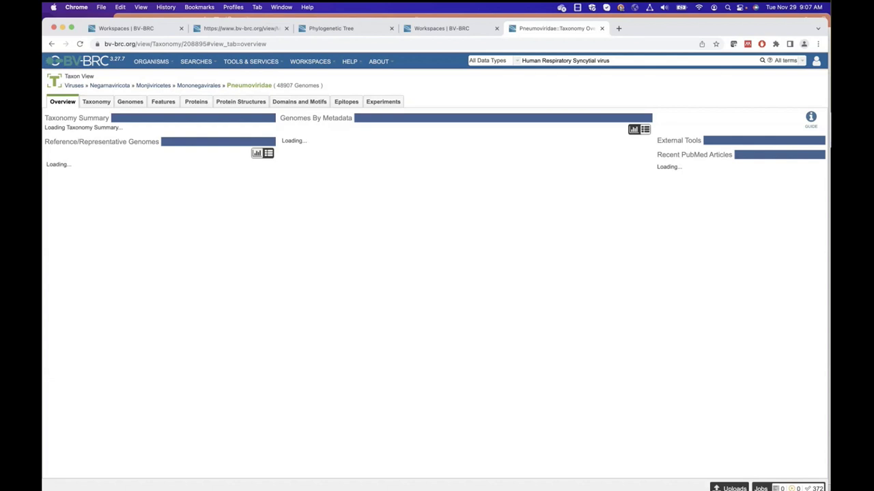
Step: Switch to the PowerPoint presentation, view the Workspace slide, and return to the "Tools and Services that can be used for RSV" slide
mouse_move(584, 447)
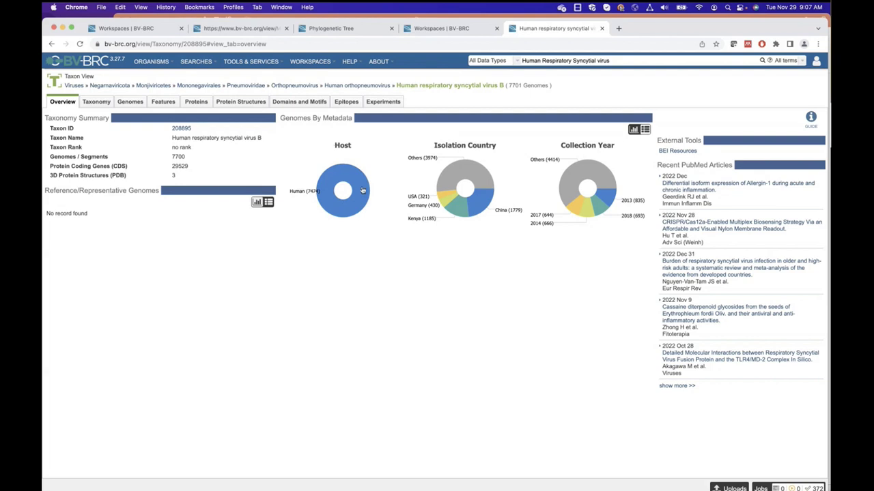
mouse_move(400, 478)
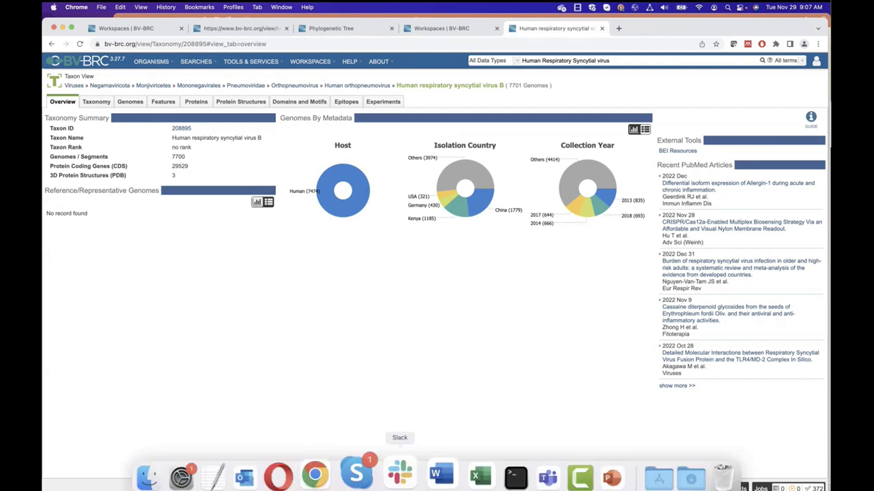
key("ctrl+Up")
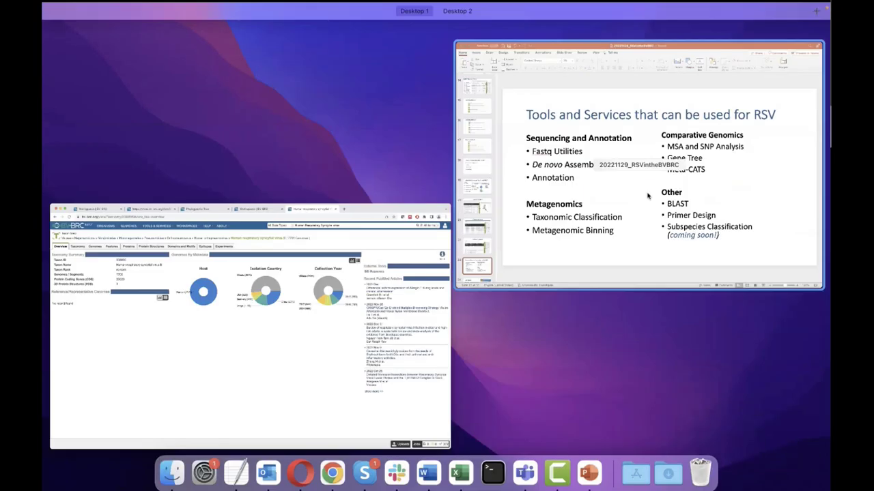
left_click(647, 196)
scroll(150, 341, "down", 5)
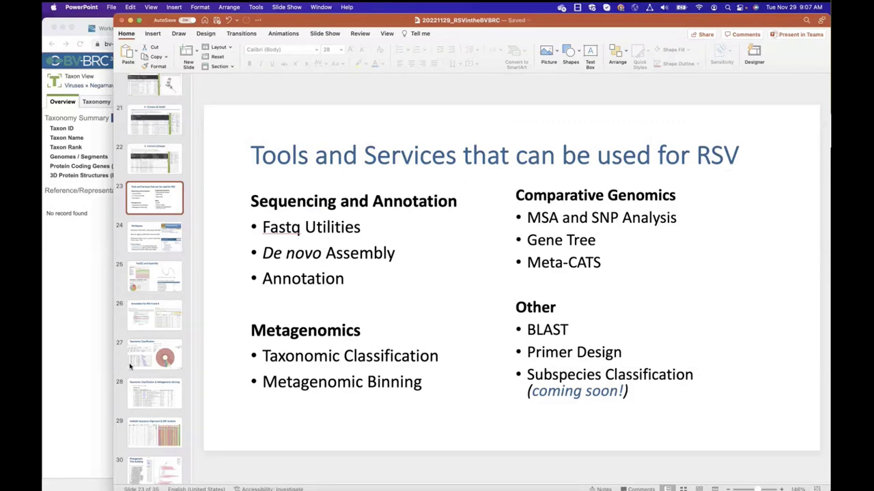
key("Down")
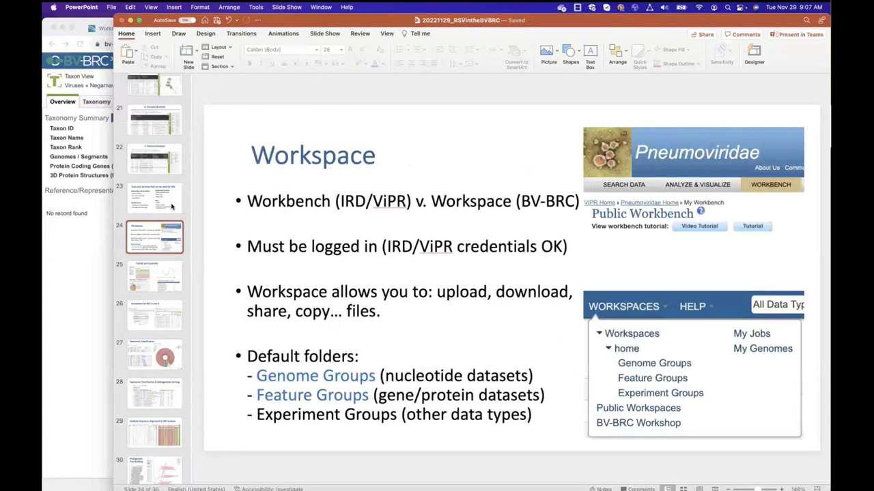
left_click(171, 204)
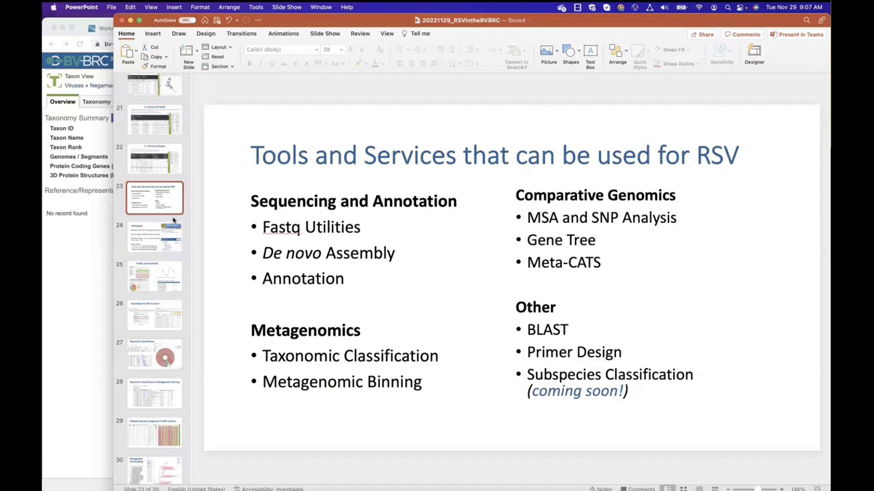
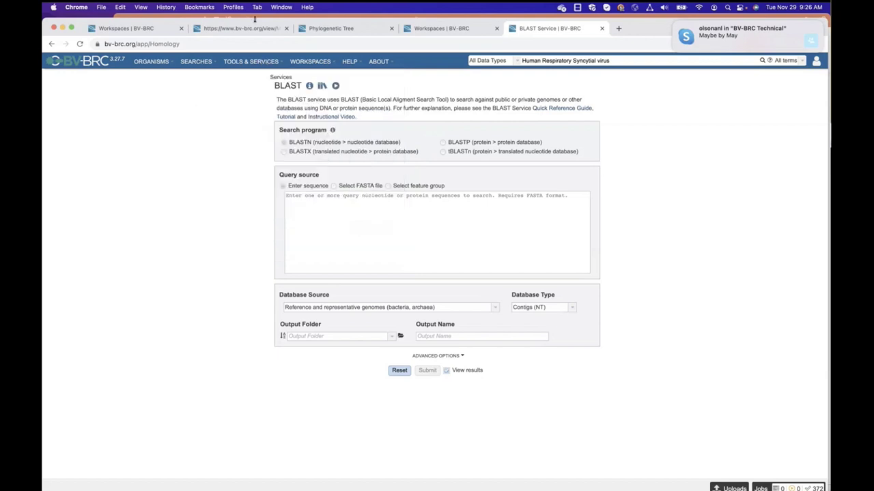
Step: Open the Human orthopneumovirus DRR353553_RSV_annotation result from the job list and select its vigor_out.gff3 file
left_click(760, 489)
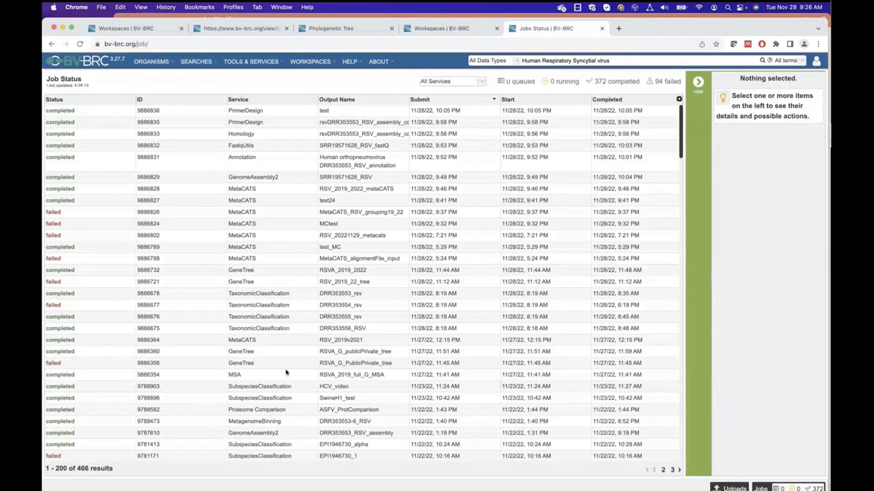
double_click(250, 161)
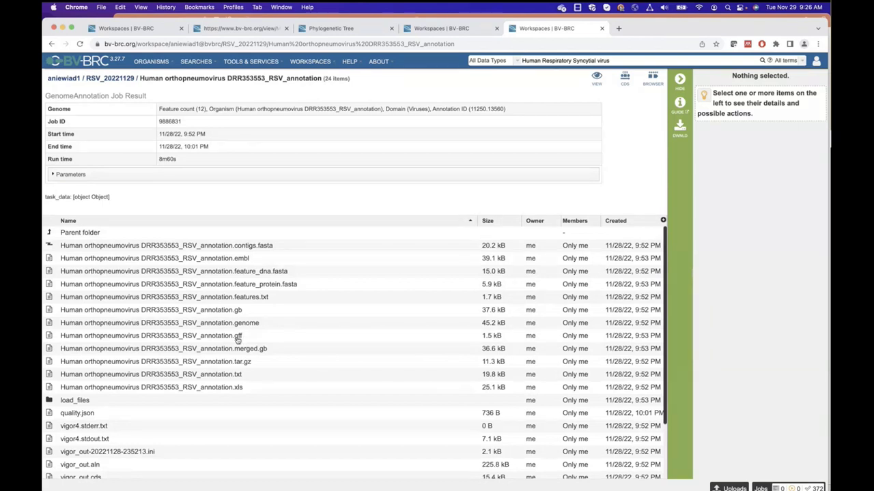
scroll(239, 339, "down", 3)
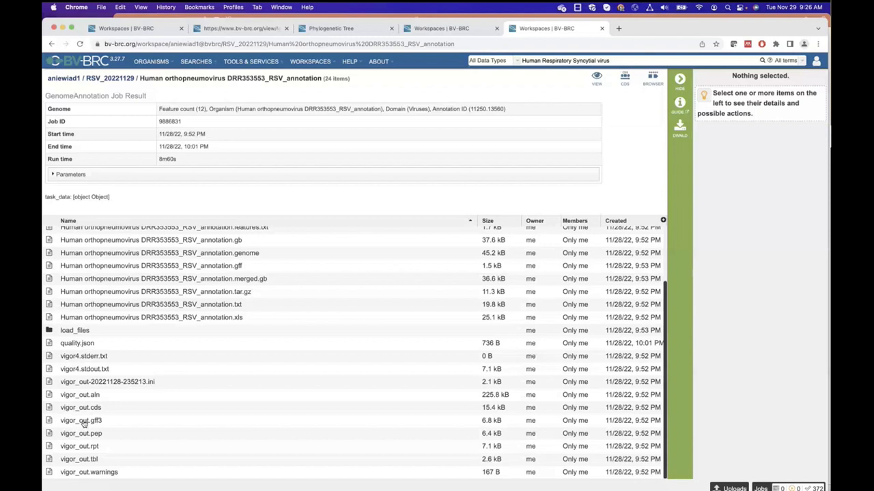
left_click(84, 424)
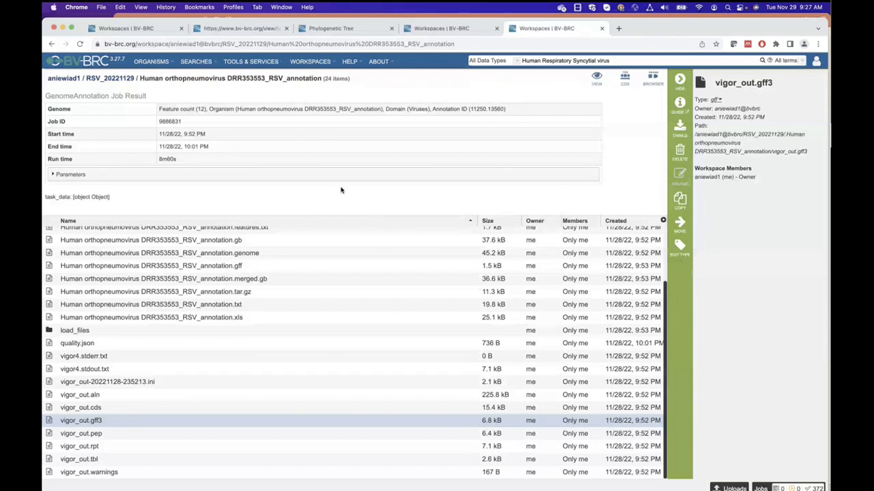
Step: Open the advanced Genome Search form
left_click(251, 61)
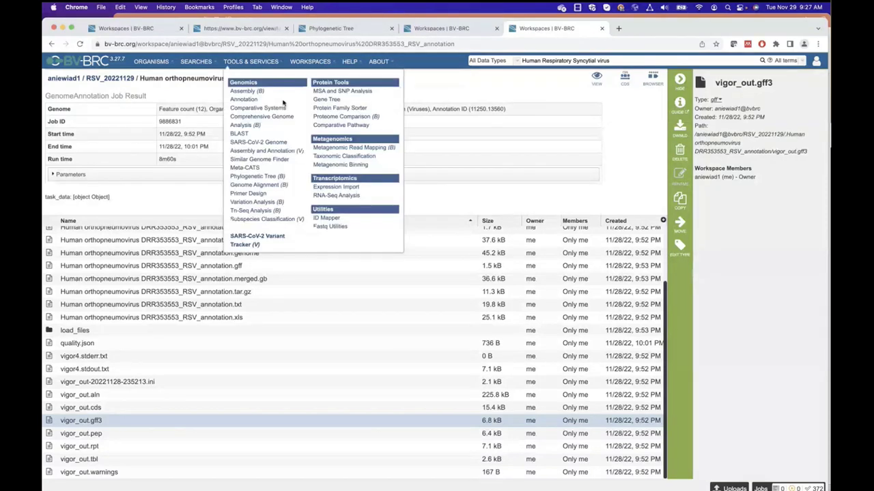
left_click(191, 62)
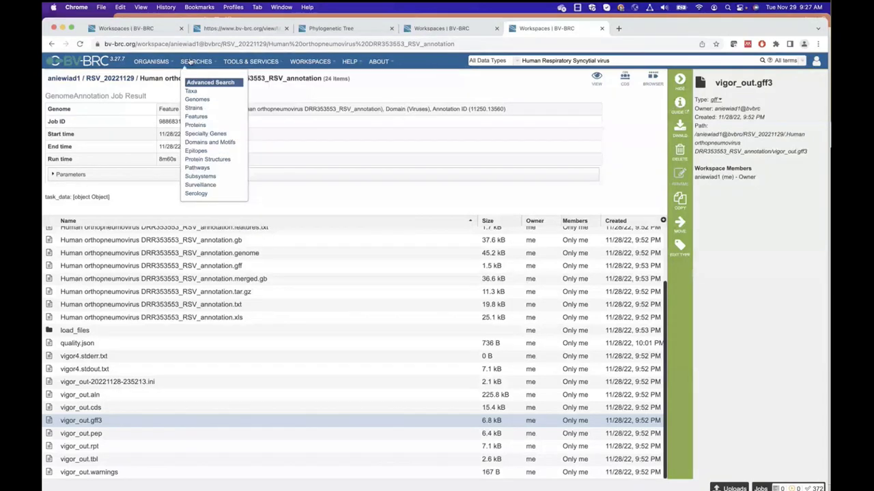
left_click(197, 99)
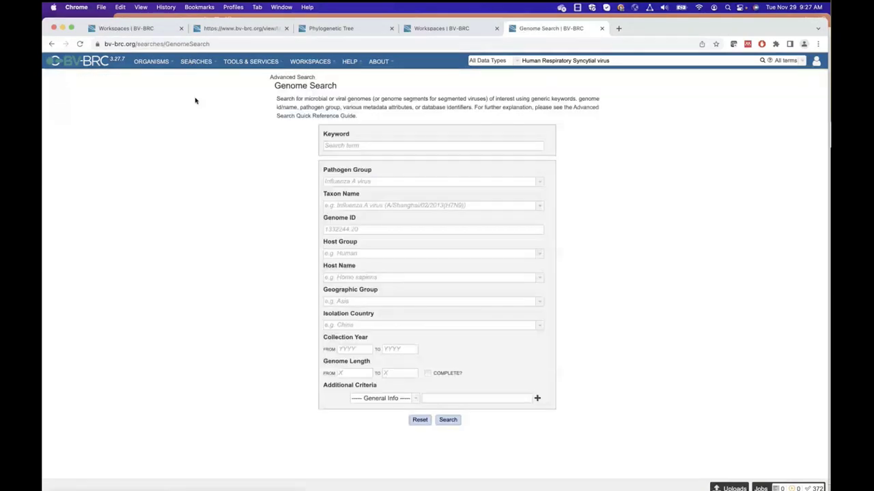
left_click(352, 351)
left_click(196, 63)
Step: Look through the attributes offered under Additional Criteria, from general and taxonomy info to host info, without choosing one
left_click(388, 401)
scroll(388, 335, "down", 3)
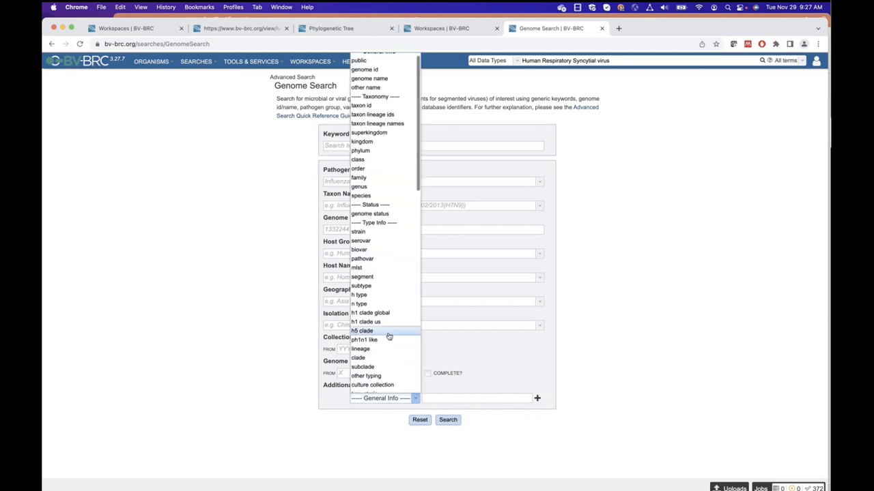
scroll(388, 335, "down", 3)
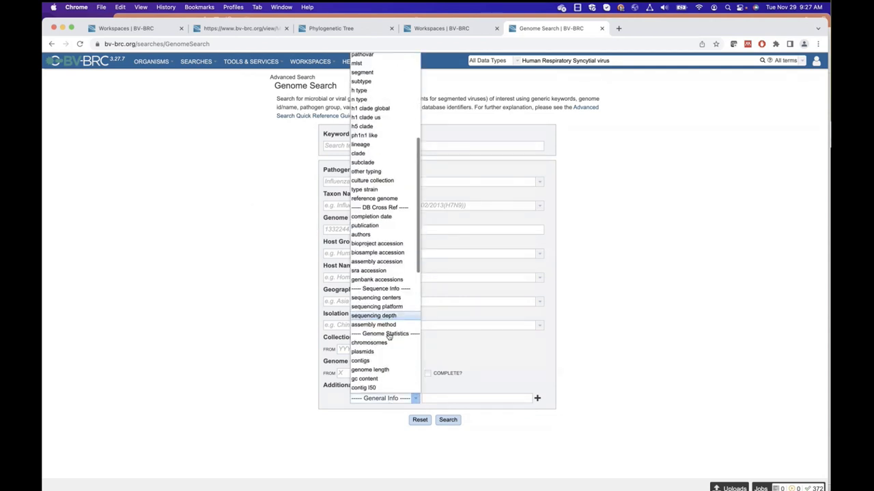
scroll(389, 335, "down", 5)
scroll(383, 212, "up", 3)
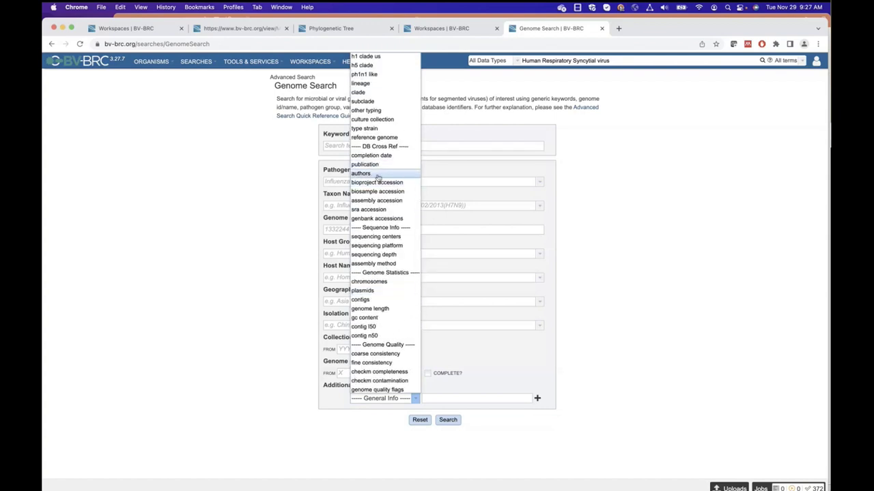
scroll(379, 158, "up", 6)
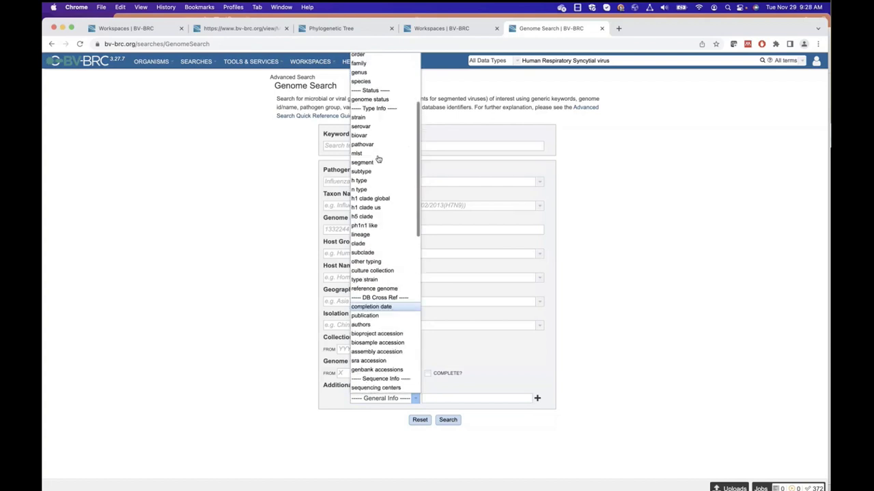
scroll(379, 158, "up", 1)
scroll(378, 159, "down", 9)
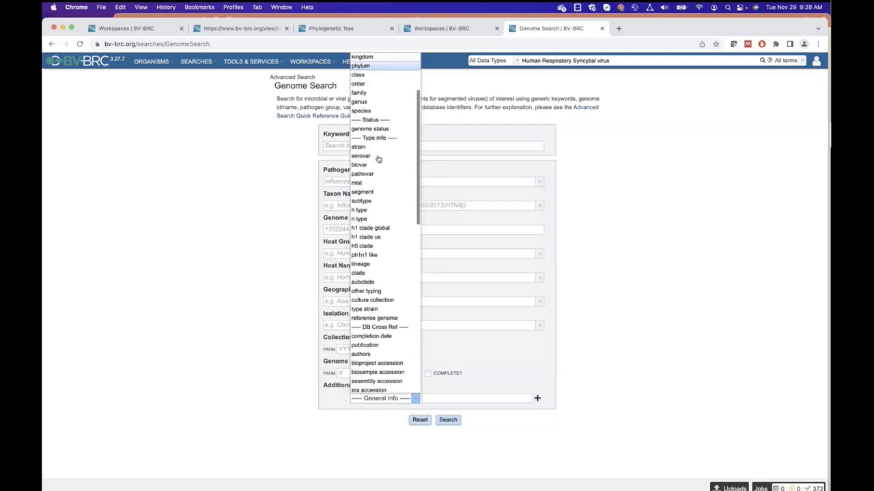
scroll(377, 159, "down", 6)
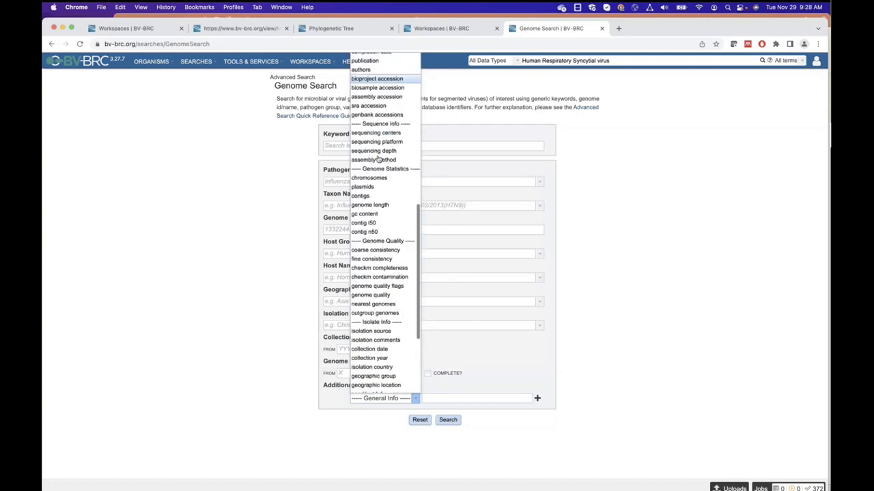
scroll(387, 245, "down", 1)
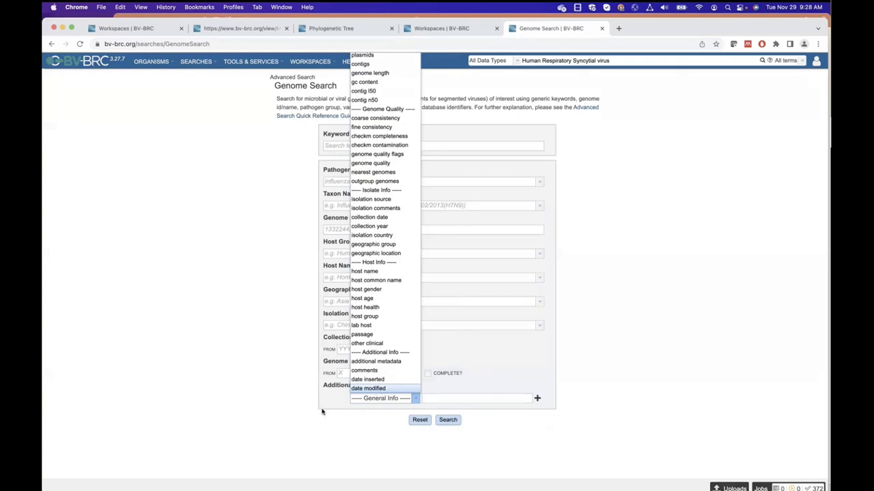
left_click(297, 248)
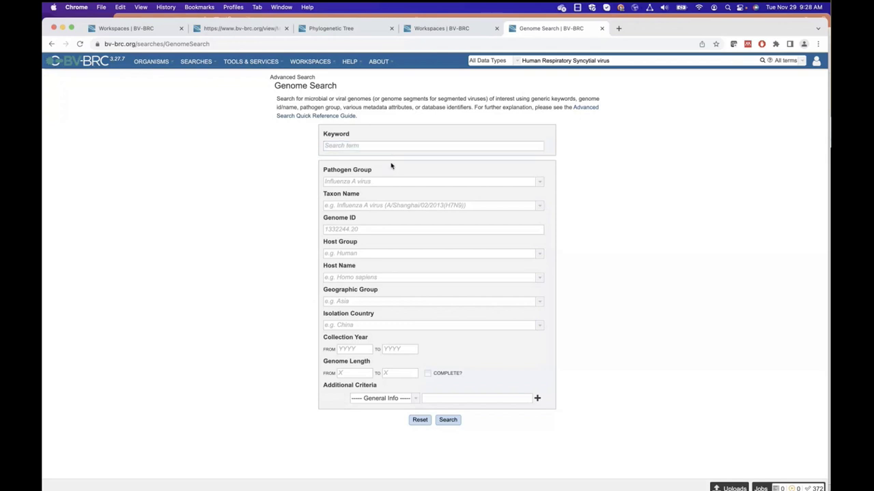
Step: Switch from the genome search to the advanced Epitope Search form
left_click(159, 62)
left_click(247, 64)
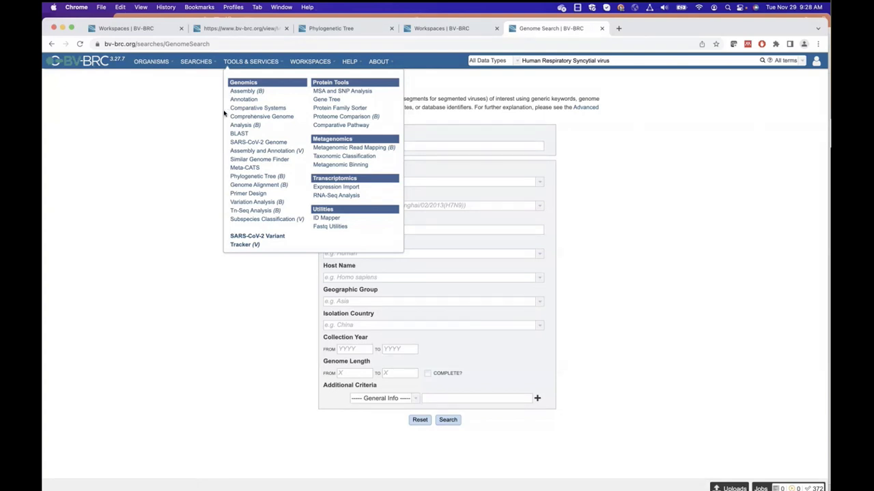
left_click(199, 63)
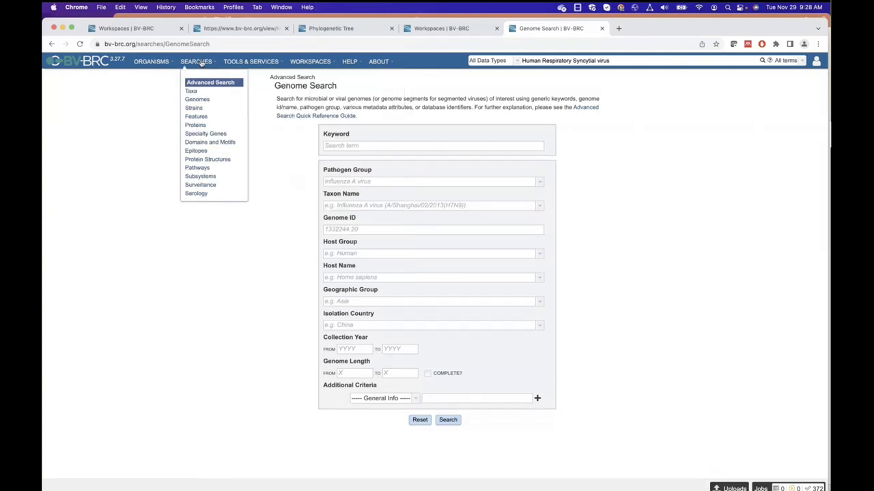
left_click(193, 151)
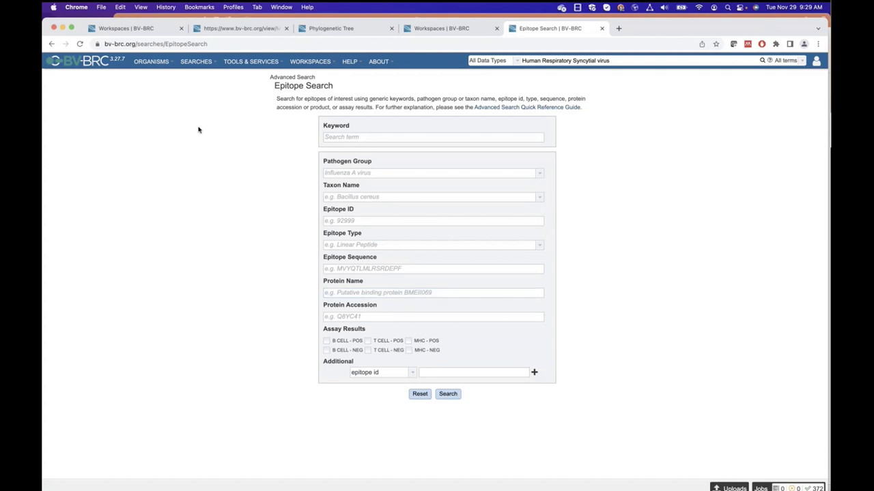
left_click(388, 173)
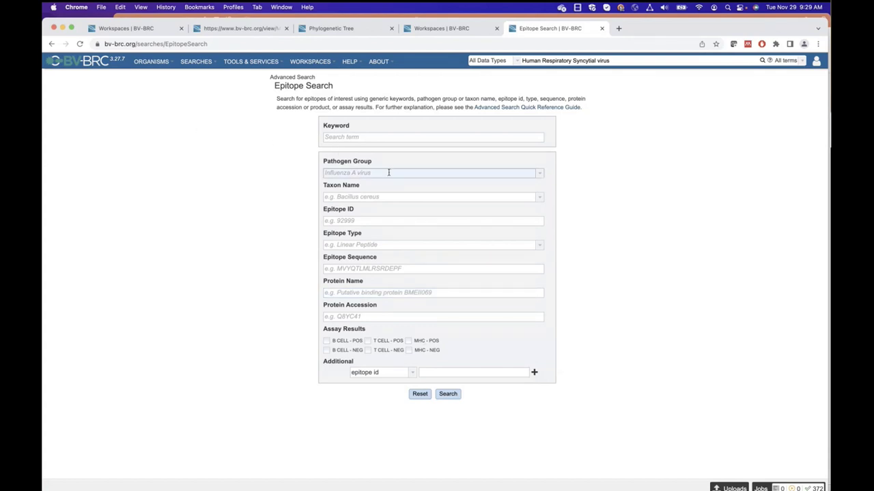
type("Respira")
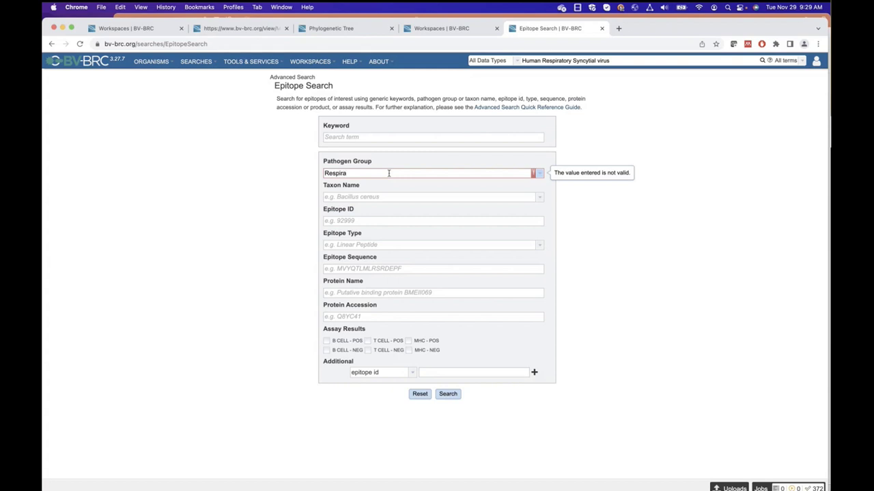
key("BackSpace")
key("BackSpace")
key("BackSpace")
key("BackSpace")
key("BackSpace")
key("BackSpace")
key("BackSpace")
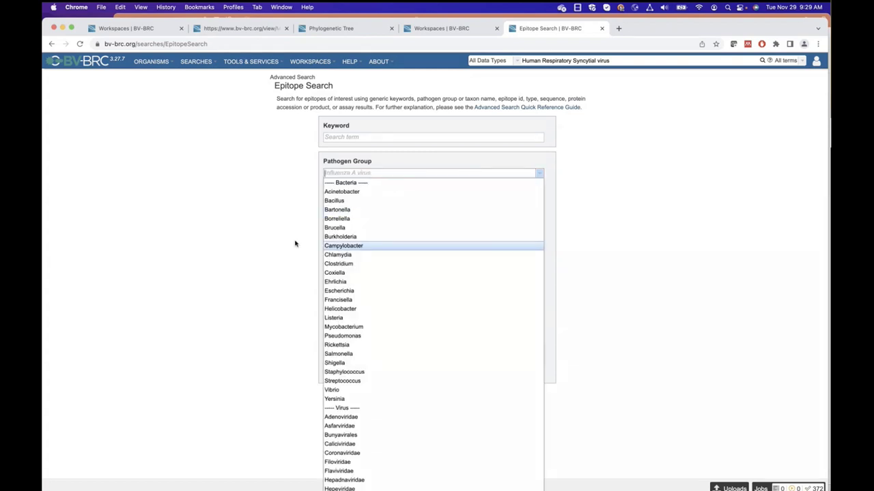
left_click(295, 244)
Step: Go to the BV-BRC home page, browse the viruses and open the overview of the Pneumoviridae family
mouse_move(148, 65)
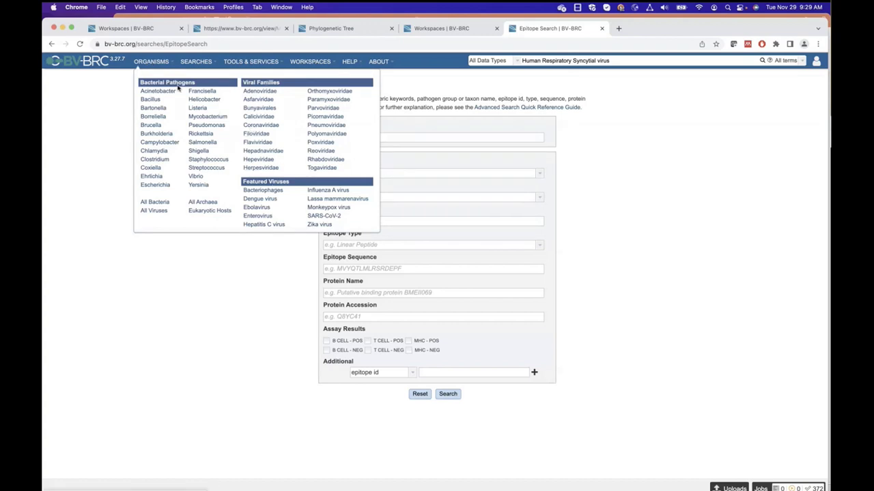
left_click(89, 65)
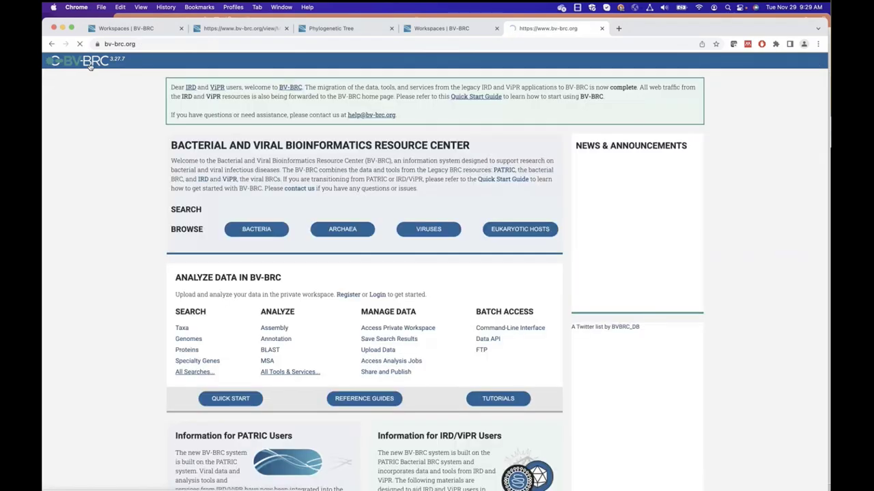
left_click(443, 241)
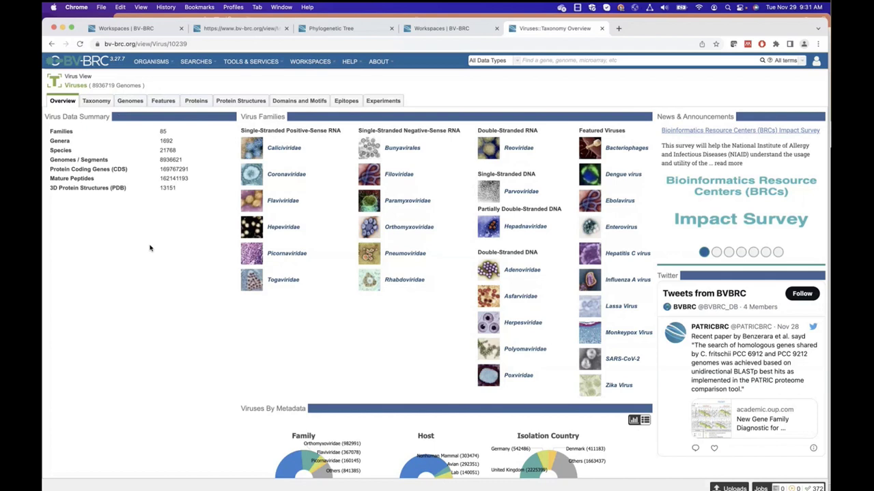
left_click(416, 253)
left_click(408, 256)
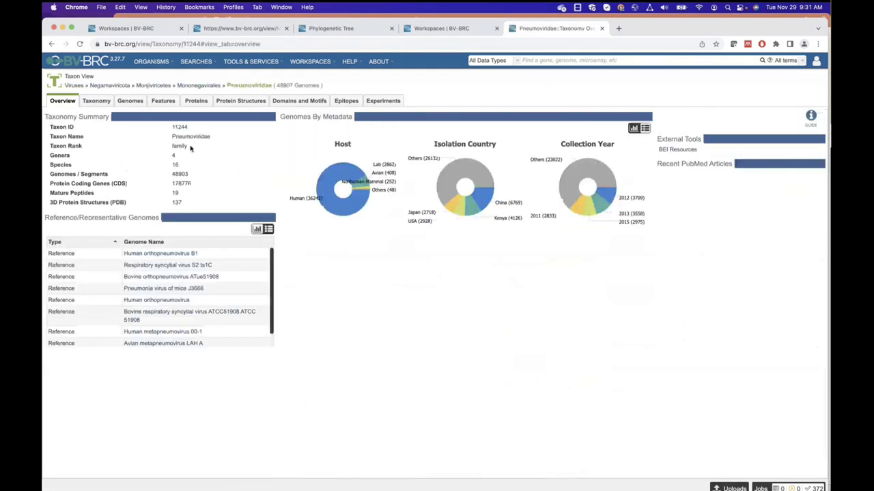
Step: Show the Pneumoviridae genomes table with its metadata filters displayed
left_click(136, 102)
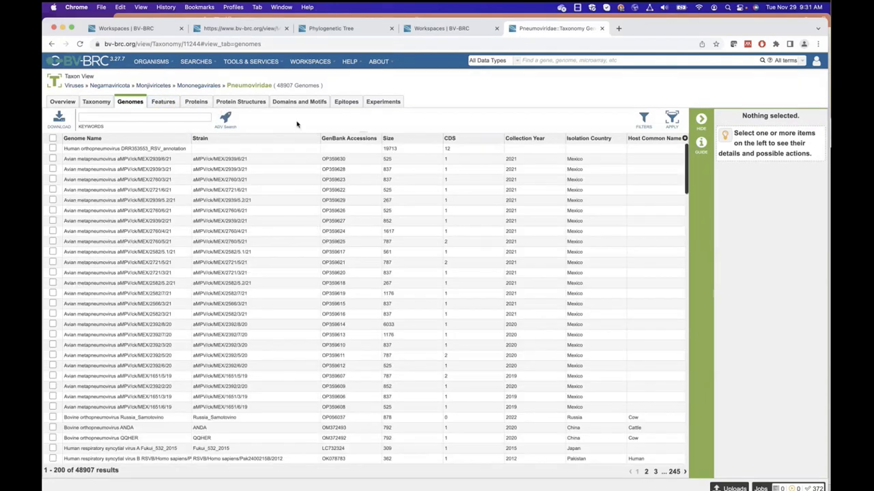
left_click(644, 119)
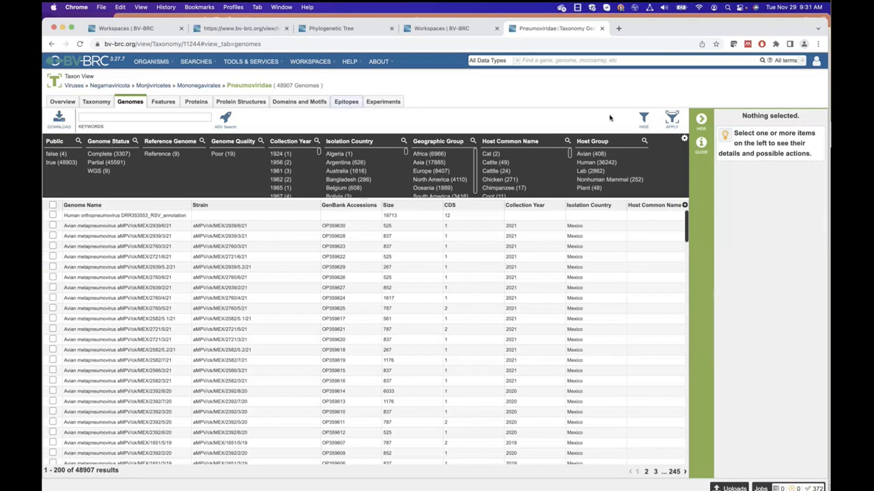
left_click(644, 119)
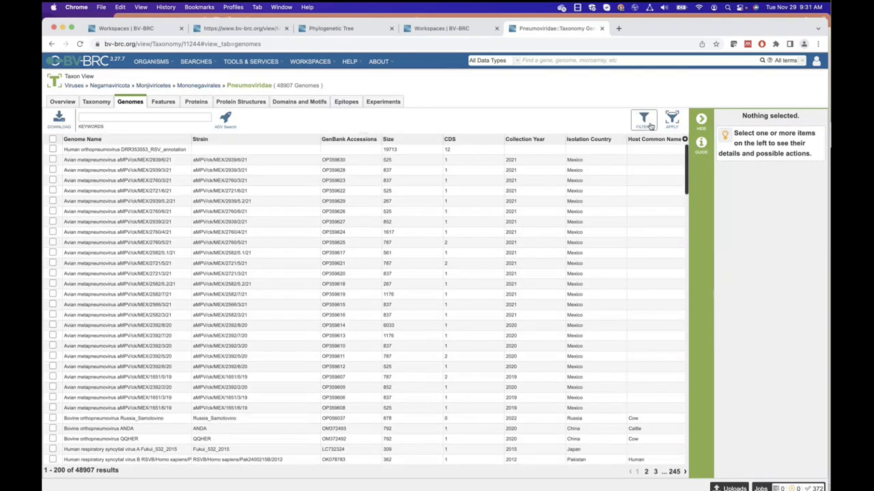
left_click(644, 120)
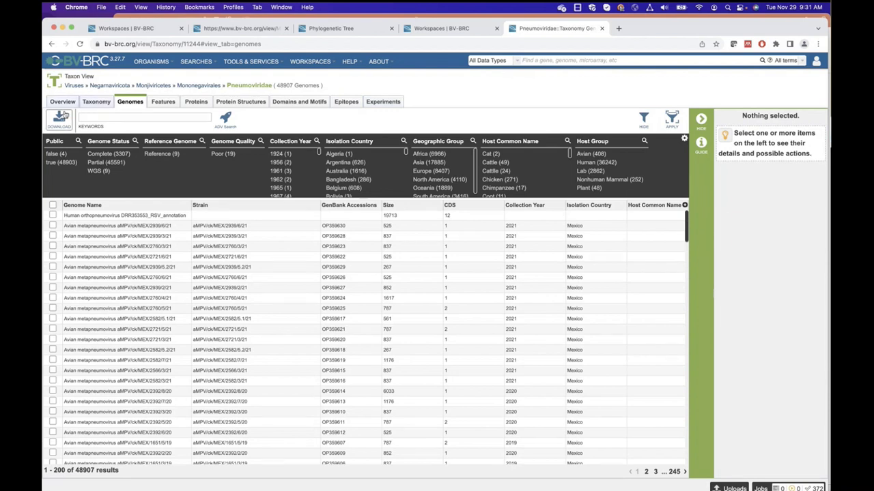
Step: Filter the Pneumoviridae genomes to reference genomes with genome status Complete or Partial
left_click(101, 157)
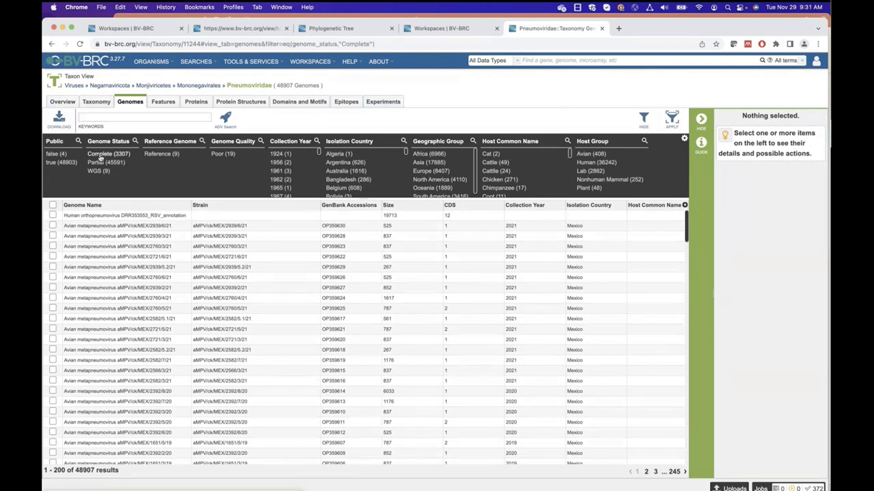
left_click(158, 156)
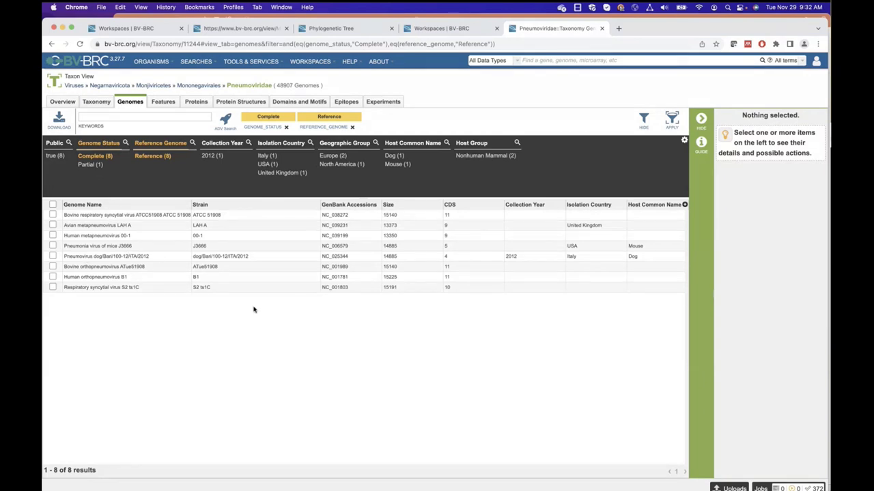
left_click(94, 164)
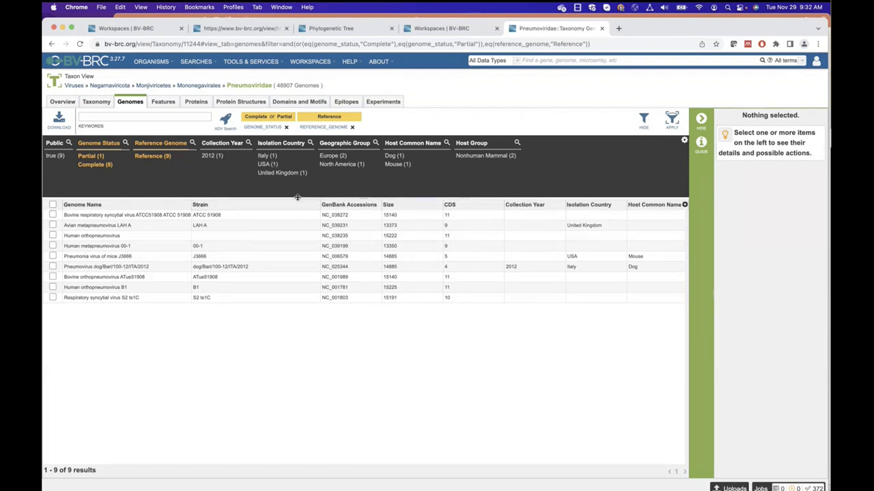
Step: Remove the Reference filter and limit the genome status to Complete only
left_click(161, 155)
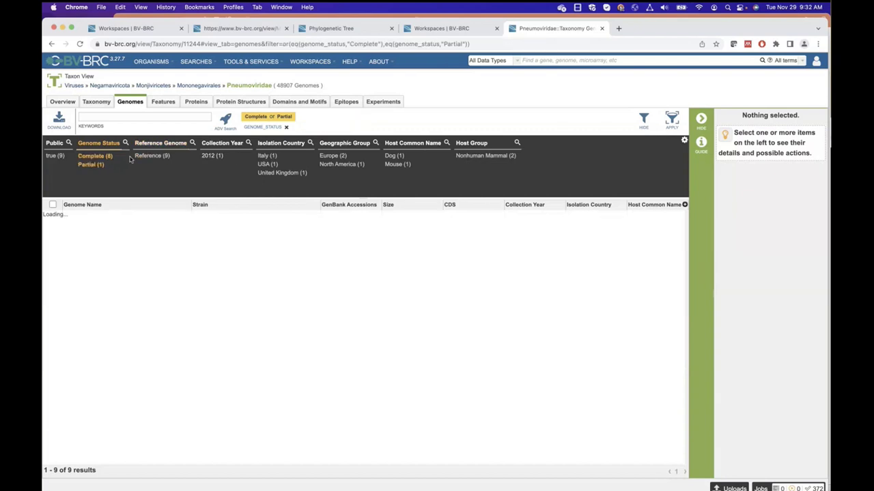
left_click(99, 166)
left_click(99, 157)
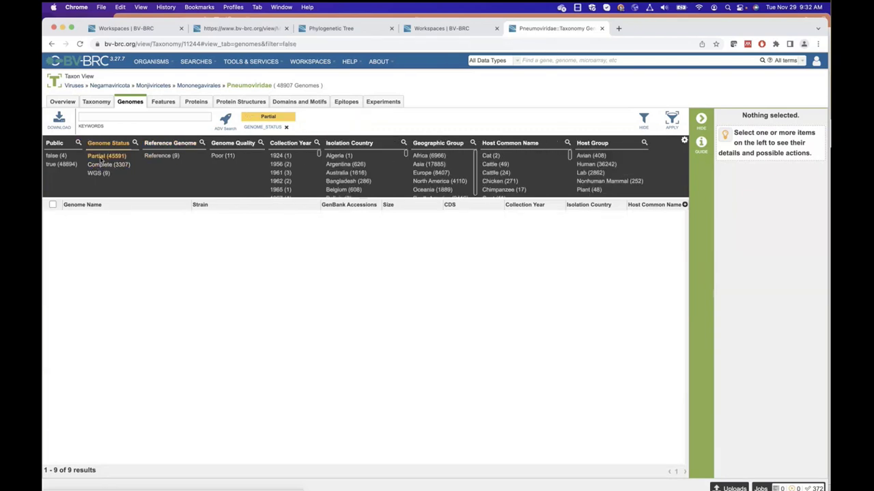
left_click(97, 156)
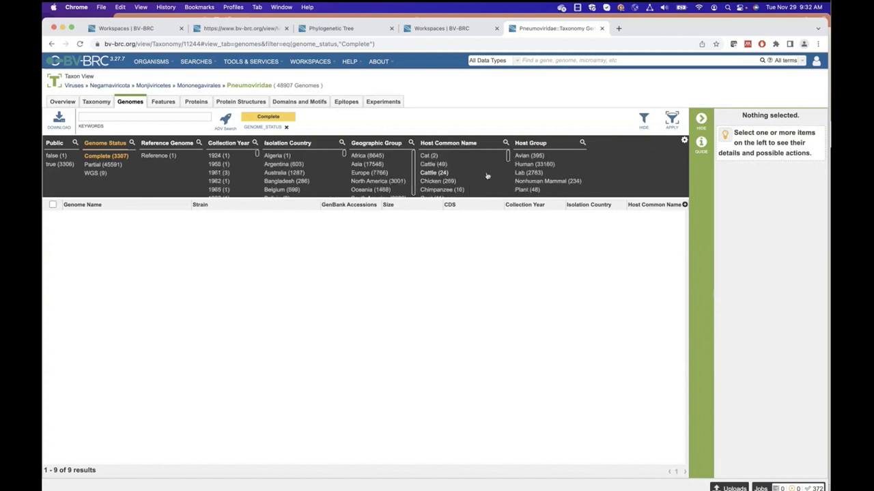
Step: Try adding a cattle host common name filter and applying it to the view, go back and remove that host filter
left_click(430, 173)
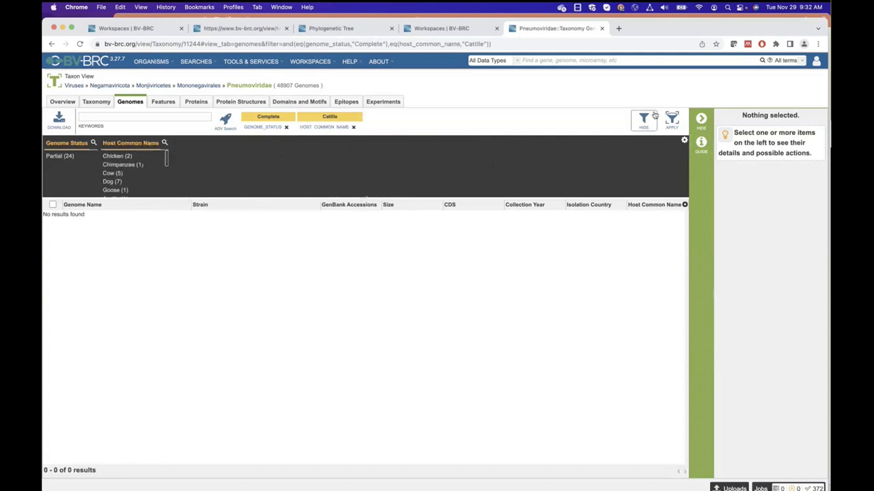
left_click(668, 124)
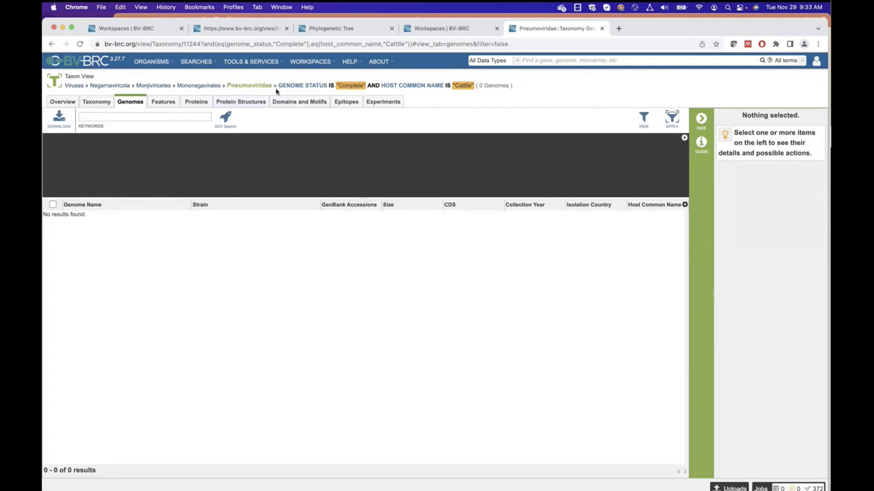
scroll(277, 90, "left", 5)
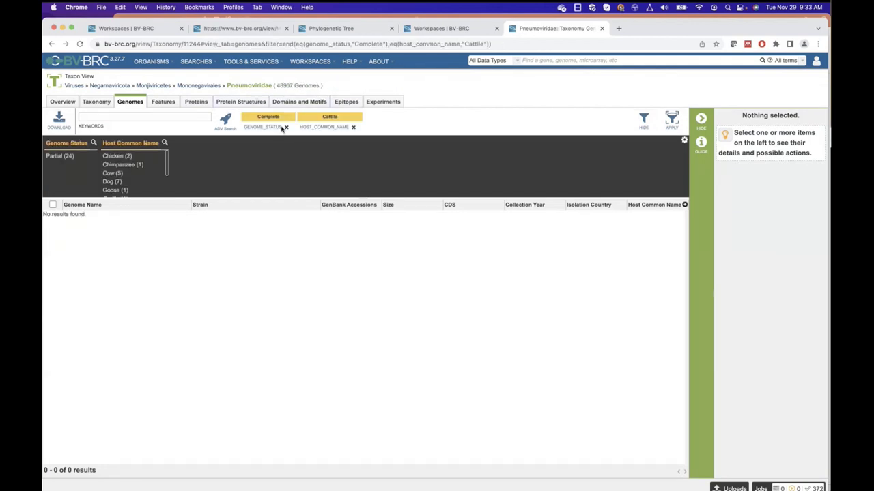
left_click(353, 127)
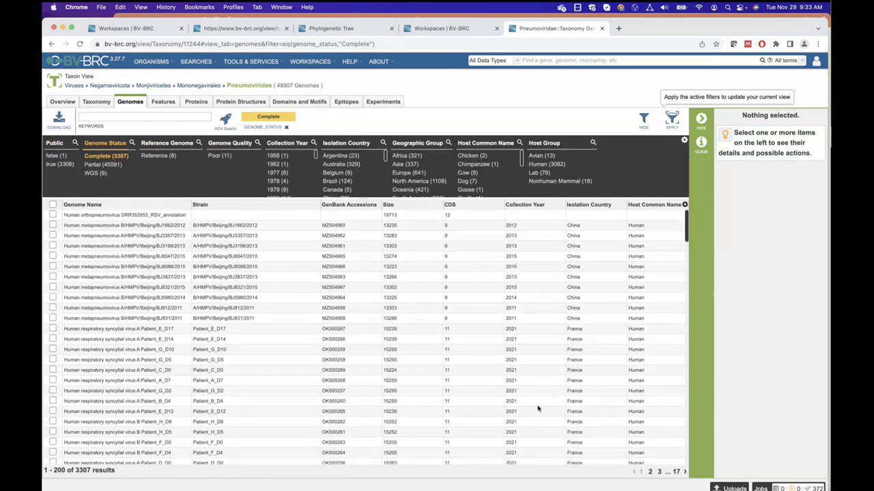
Step: Open the My Jobs list from the workspaces and look through the submitted jobs and their statuses
mouse_move(560, 471)
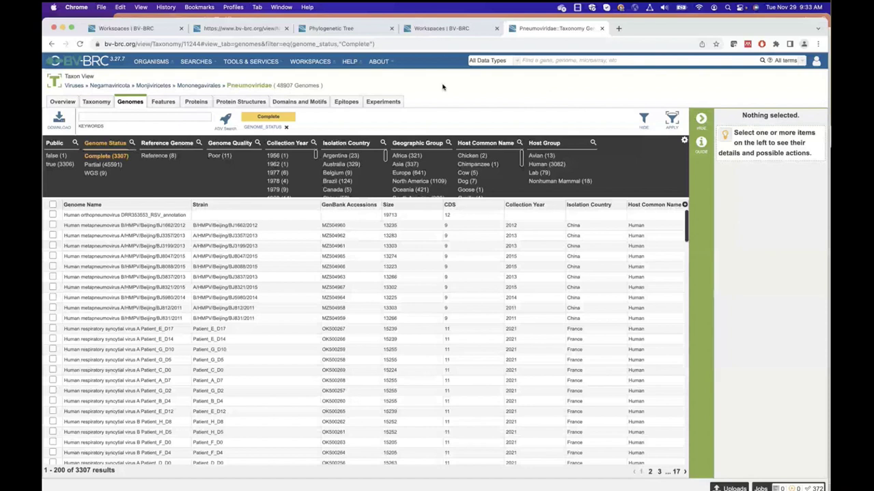
left_click(312, 66)
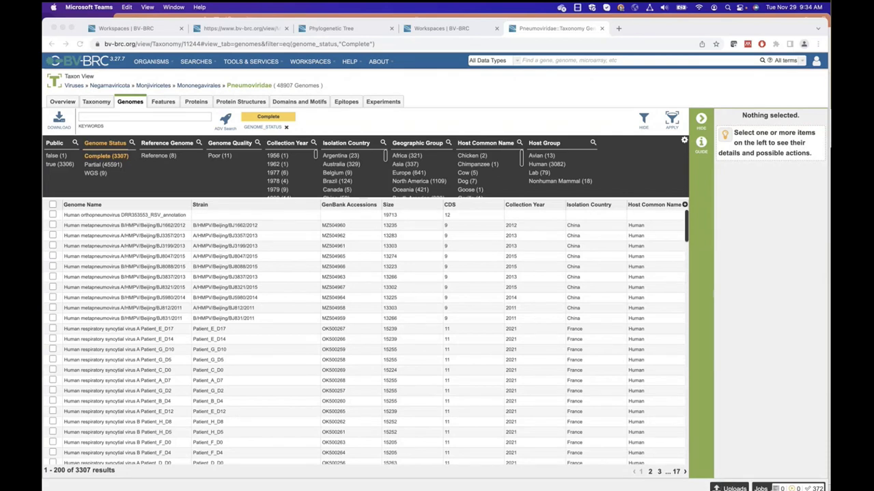
left_click(760, 488)
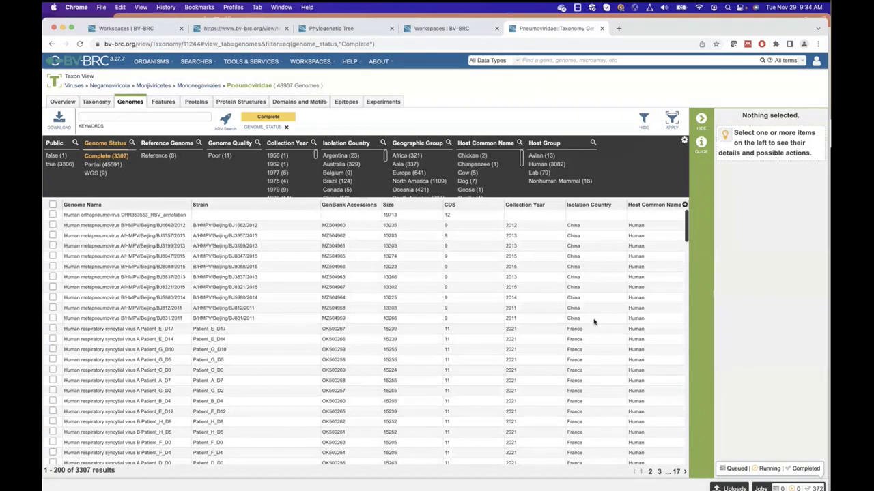
left_click(338, 63)
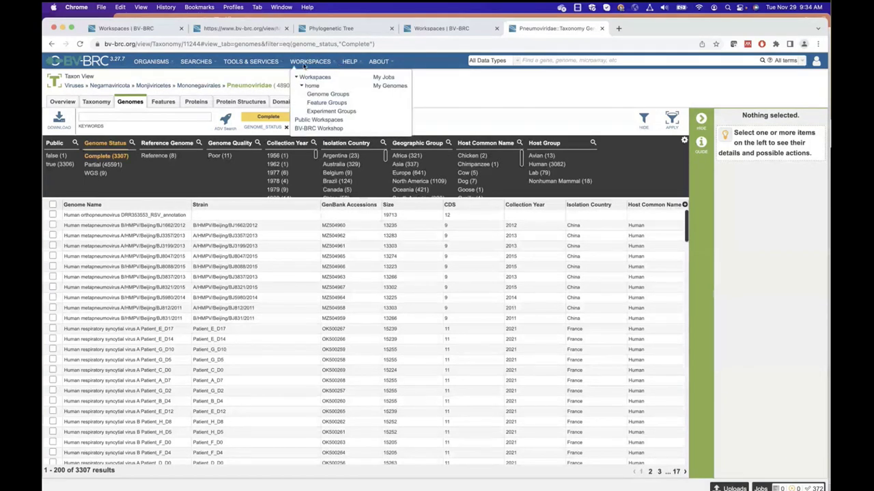
left_click(384, 78)
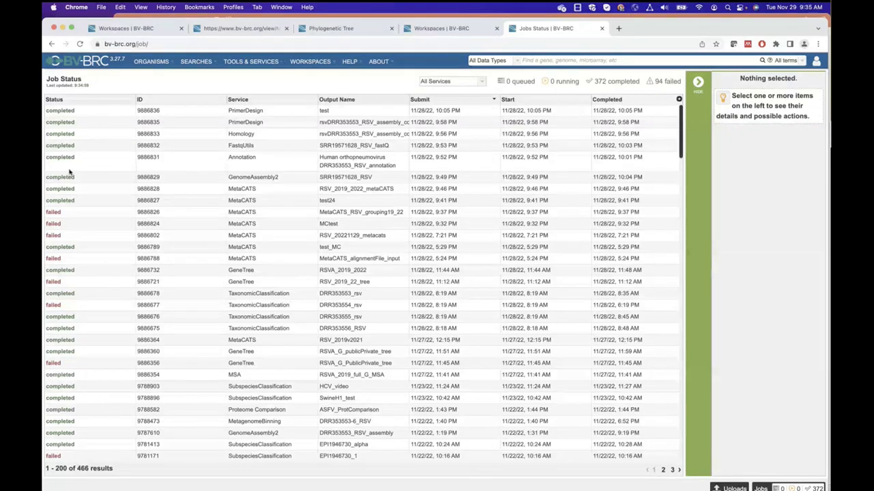
scroll(91, 250, "down", 5)
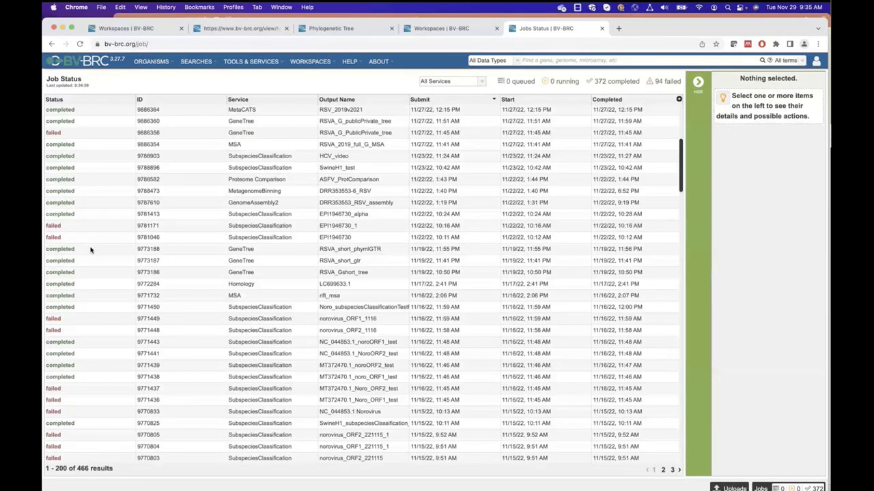
scroll(90, 249, "up", 5)
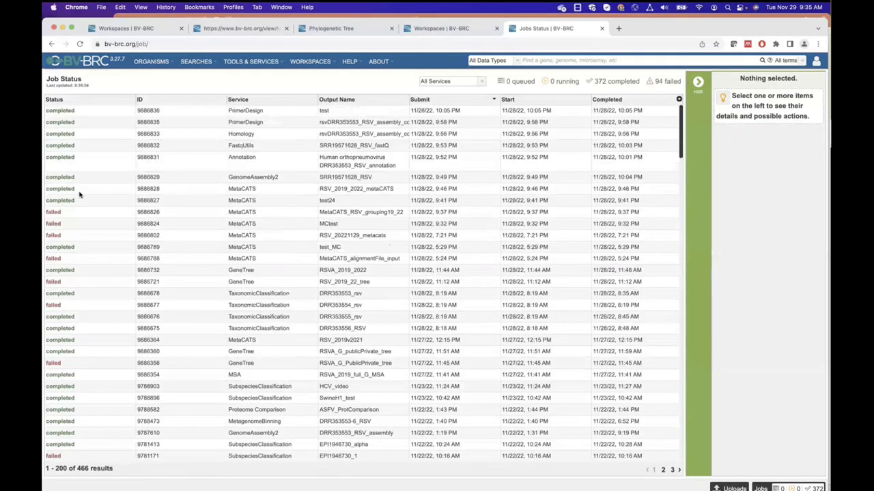
Step: Show the issue report form for the failed MetaCATS_RSV_grouping19_22 job and close it without submitting
left_click(67, 213)
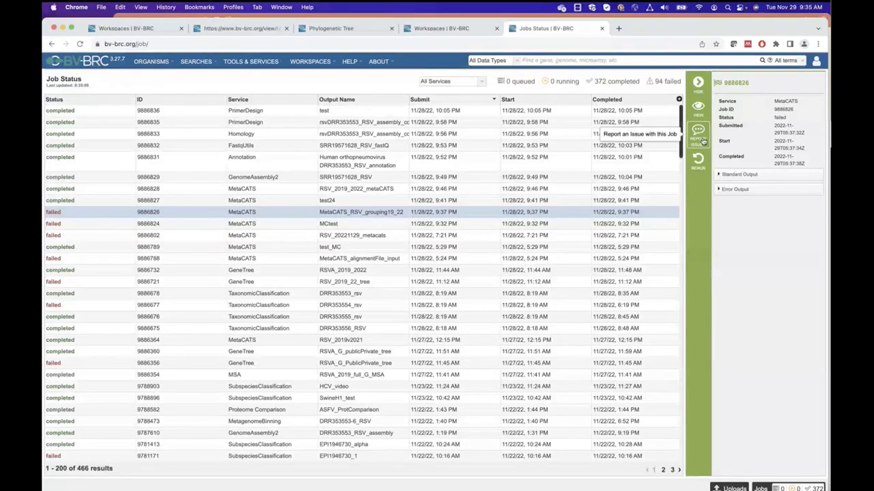
left_click(699, 134)
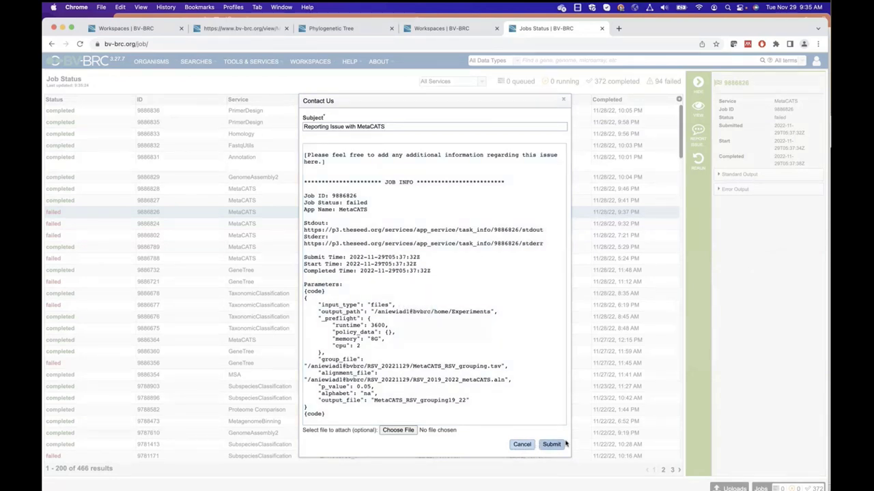
left_click(520, 445)
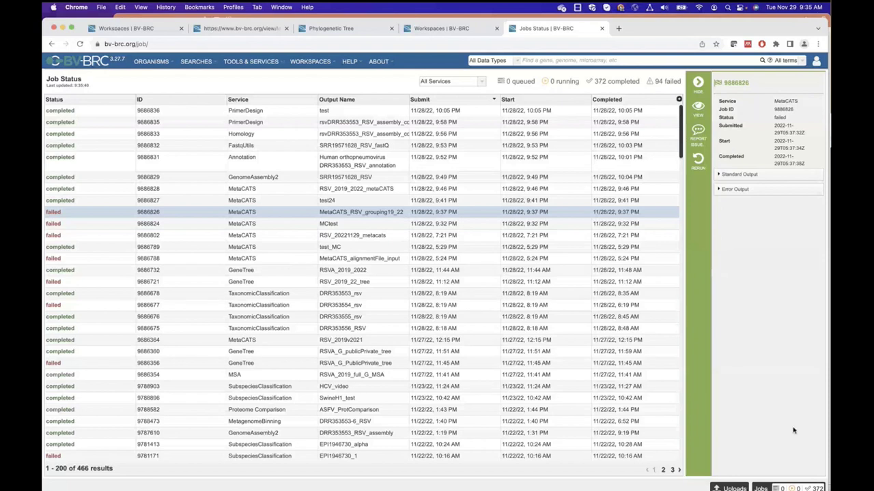
Step: Open the Primer Design service, show the Workspace FASTA input option and return to Paste Sequence
left_click(249, 64)
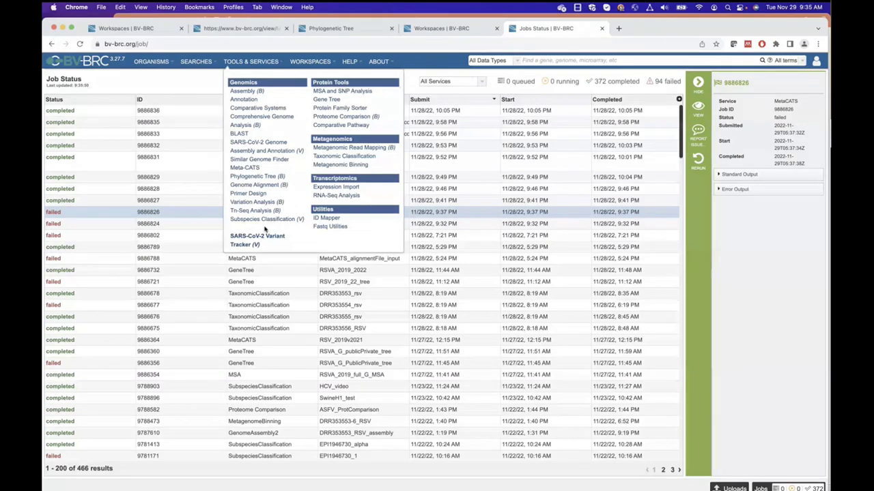
left_click(246, 193)
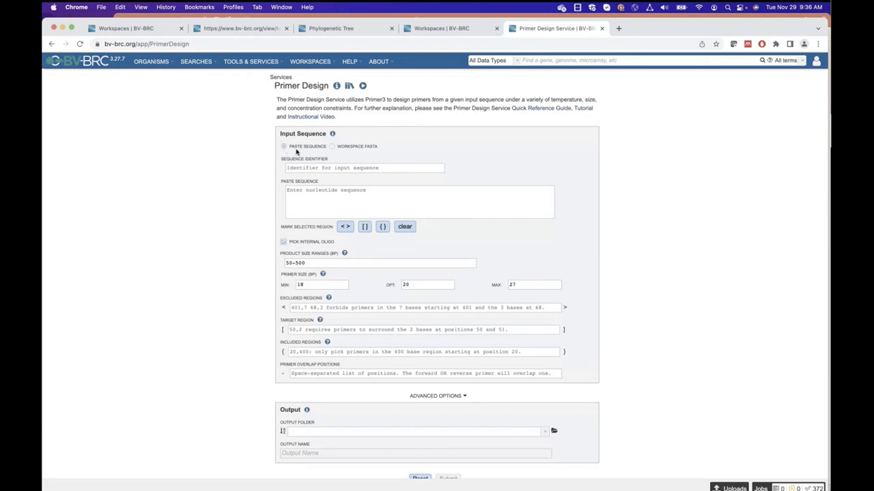
left_click(320, 170)
left_click(332, 146)
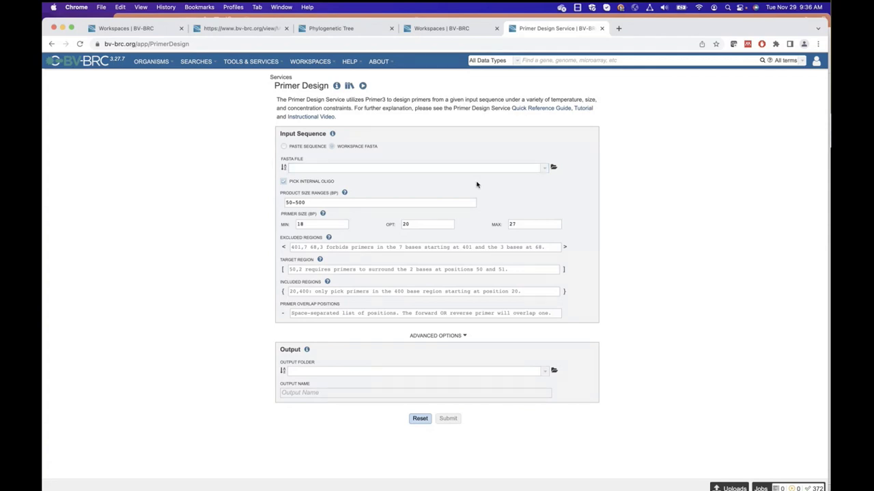
left_click(283, 147)
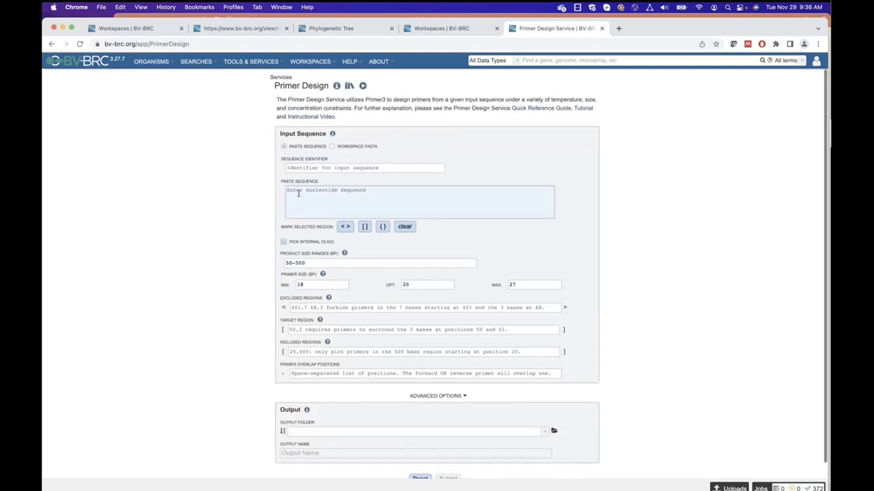
Step: Turn off Pick Internal Oligo and review the product size, primer size and region fields
left_click(284, 242)
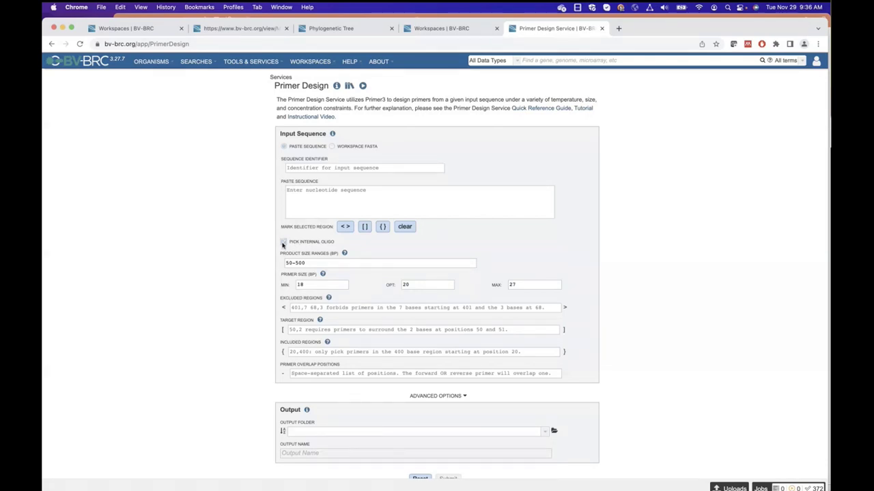
left_click(283, 244)
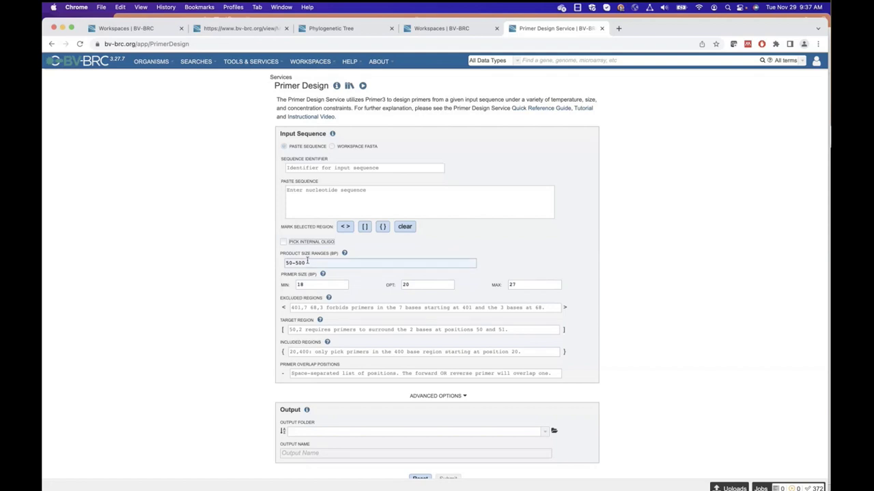
scroll(280, 320, "down", 1)
scroll(280, 320, "down", 1)
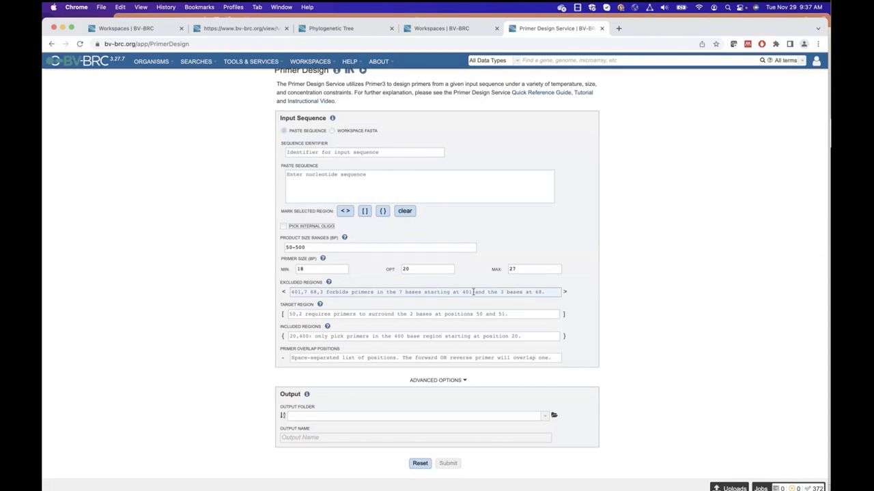
Step: Find DRR353553_RSV_assembly_contigs.fasta in the Finder's Downloads folder and open it in TextEdit
key("ctrl+Up")
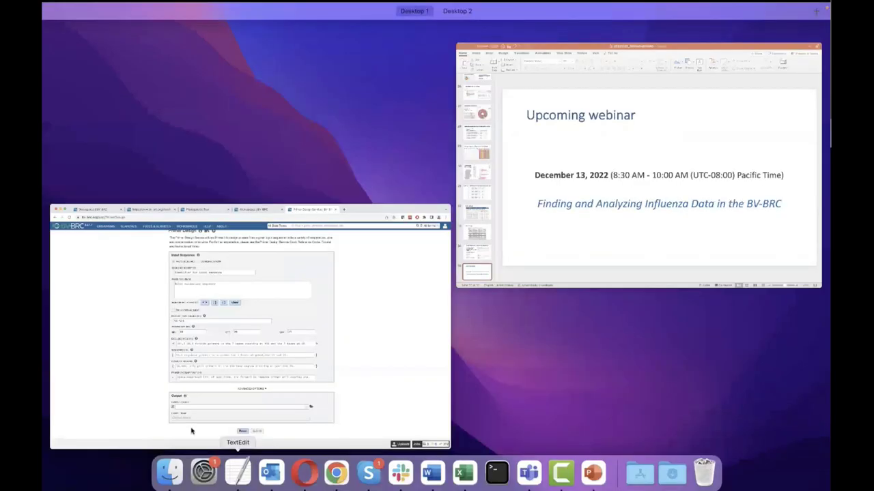
left_click(353, 329)
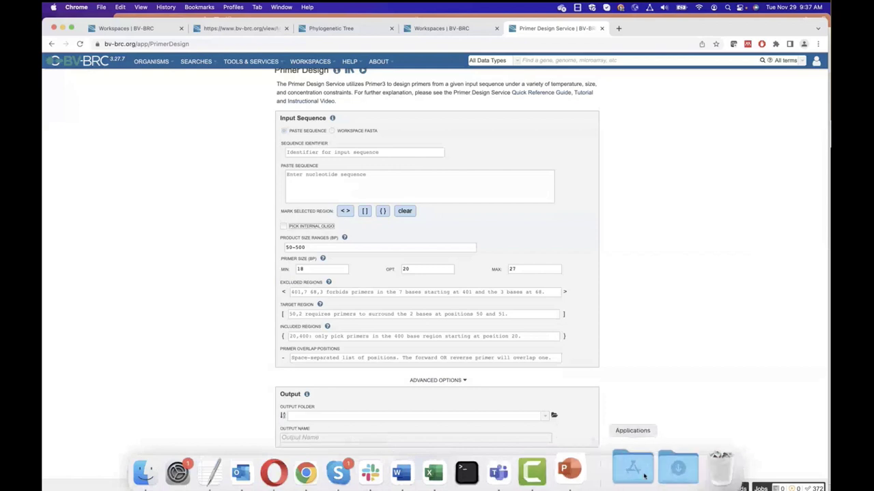
left_click(172, 481)
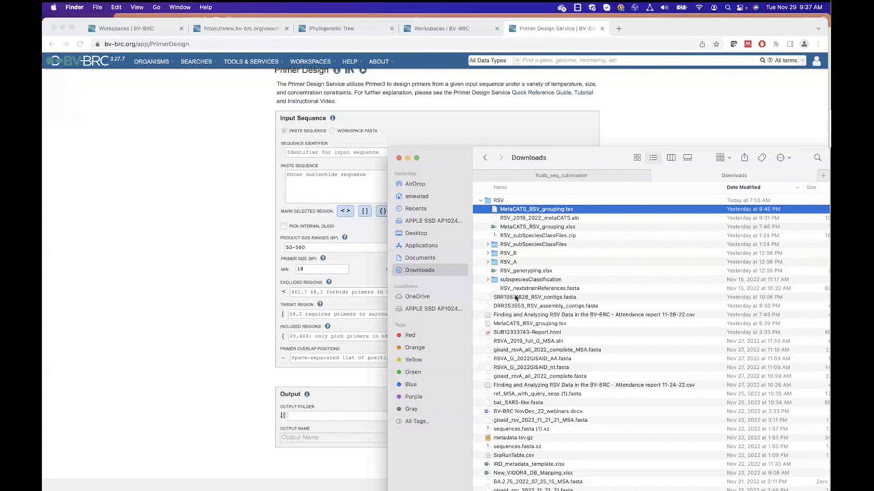
left_click(517, 298)
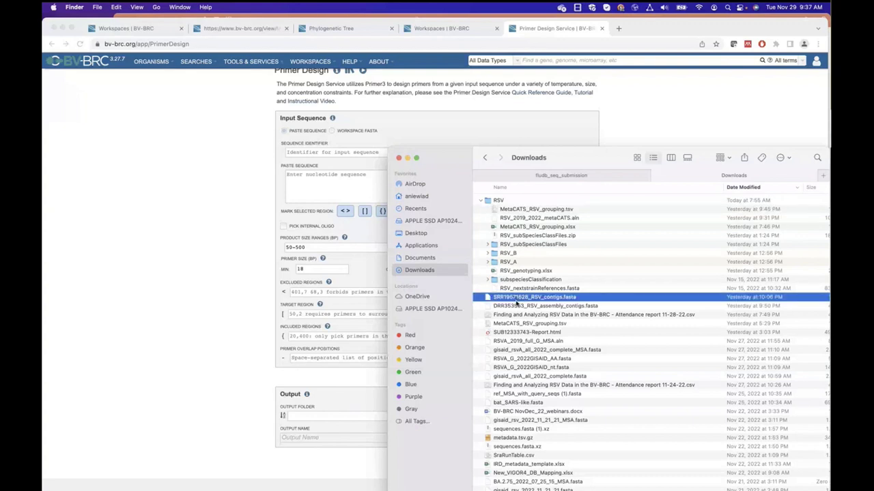
right_click(516, 307)
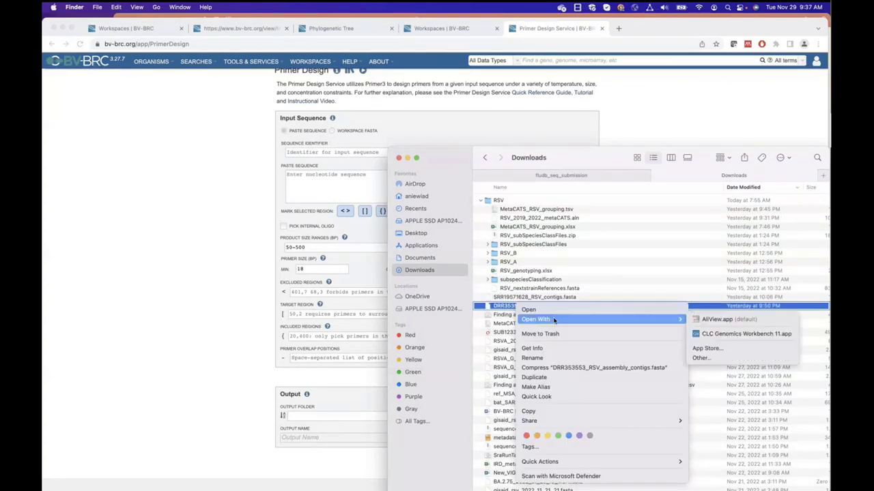
mouse_move(673, 319)
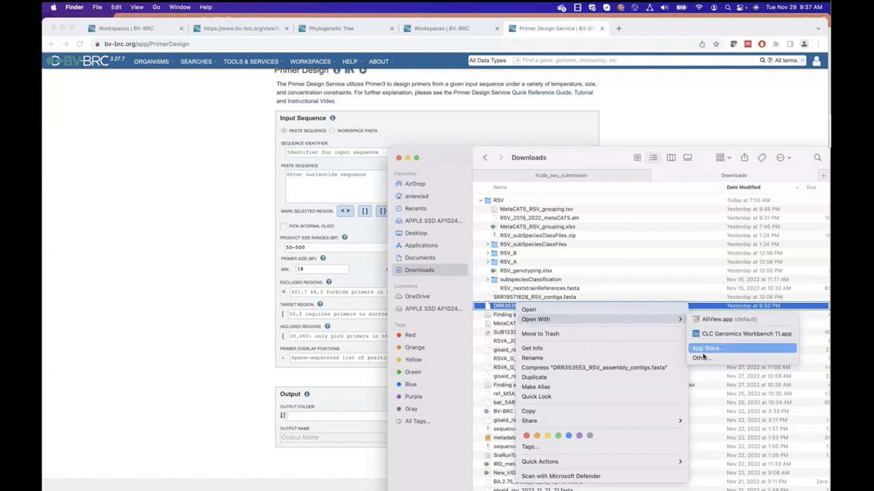
left_click(702, 357)
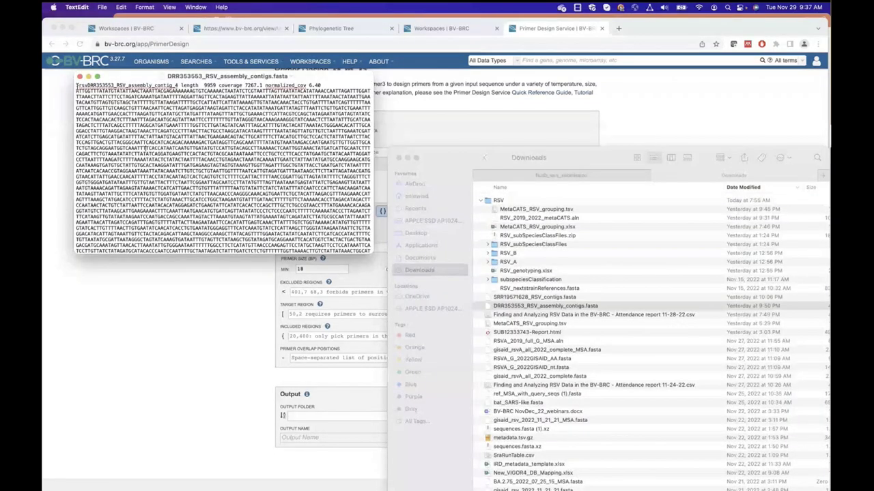
Step: Copy the first contig with its header from the FASTA file into the Primer Design sequence field in Chrome
left_click_drag(145, 148, 124, 258)
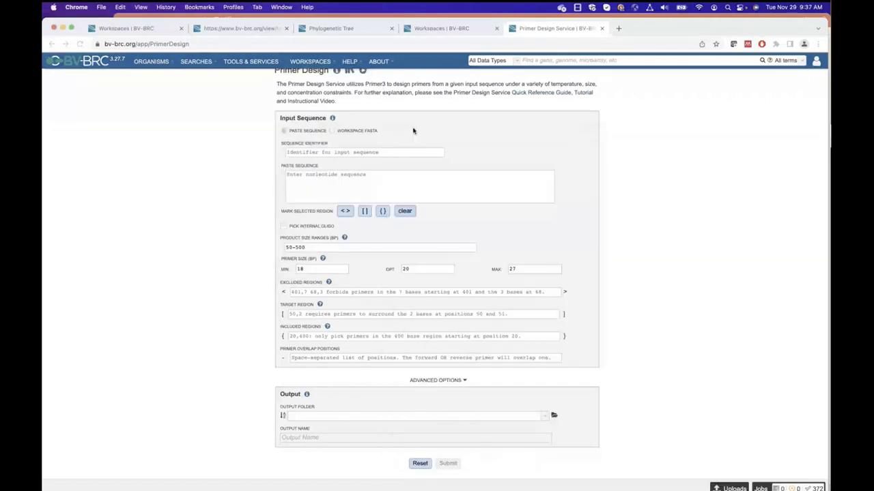
left_click(406, 181)
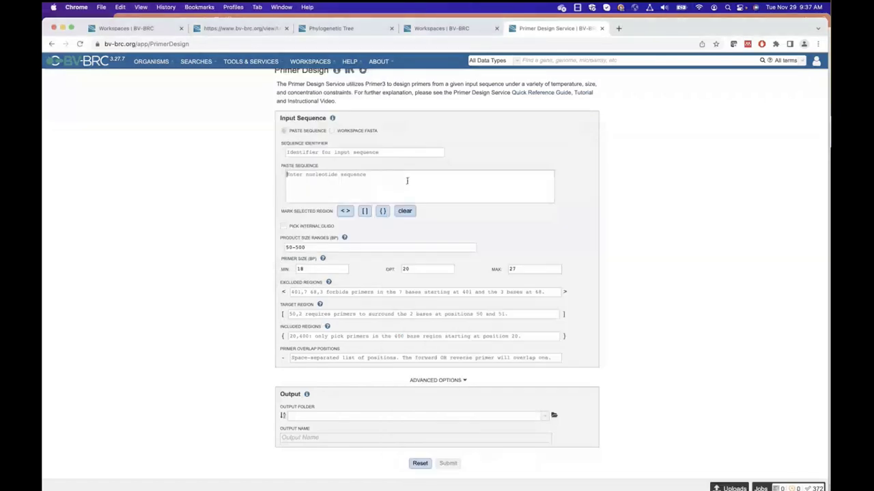
key("super+v")
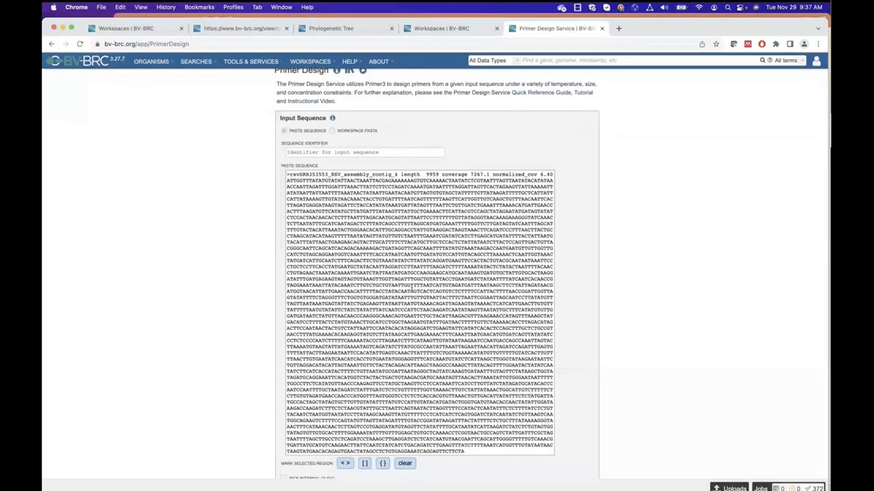
Step: Mark the short stretch TCCAGTATGTTAGTT near the end of the pasted sequence as the target region
scroll(401, 308, "down", 5)
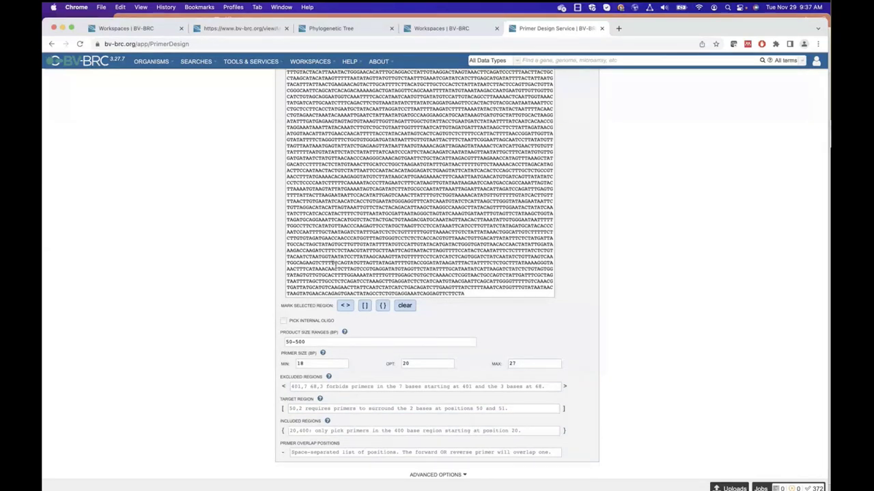
left_click_drag(334, 264, 375, 263)
left_click(365, 306)
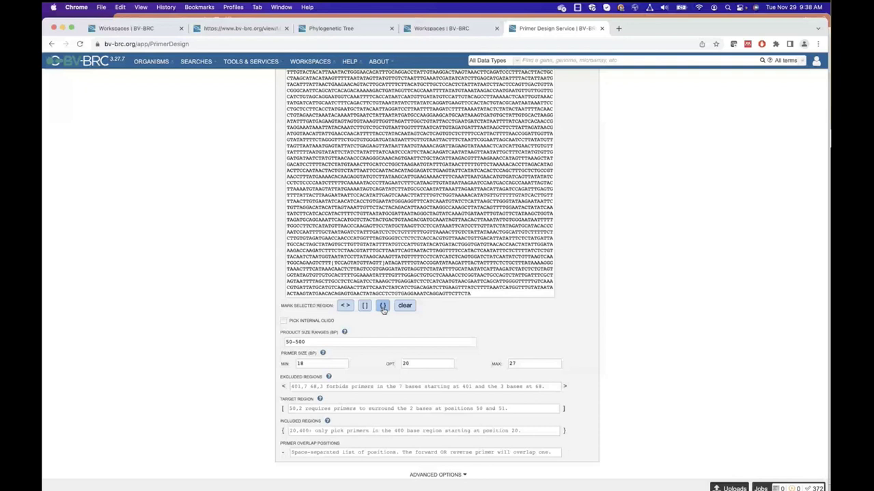
Step: Expand the advanced options of Primer Design to show the primer Tm, GC% and concentration settings
scroll(321, 418, "down", 1)
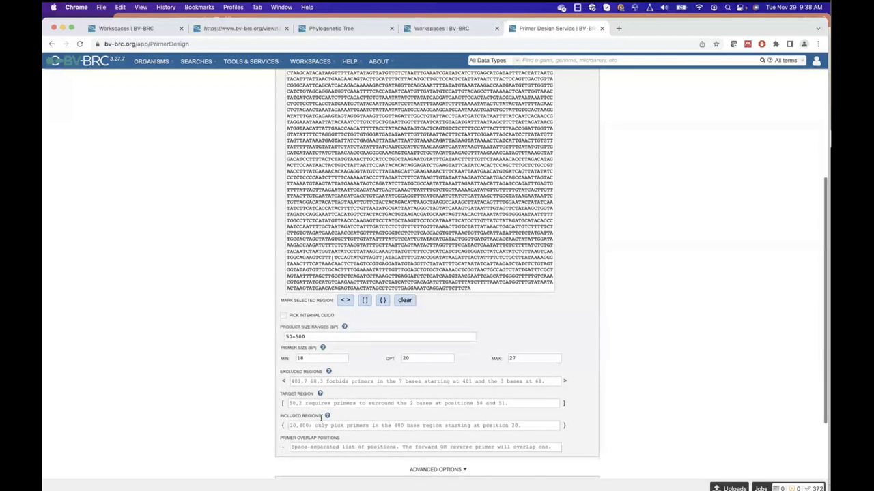
scroll(321, 418, "down", 5)
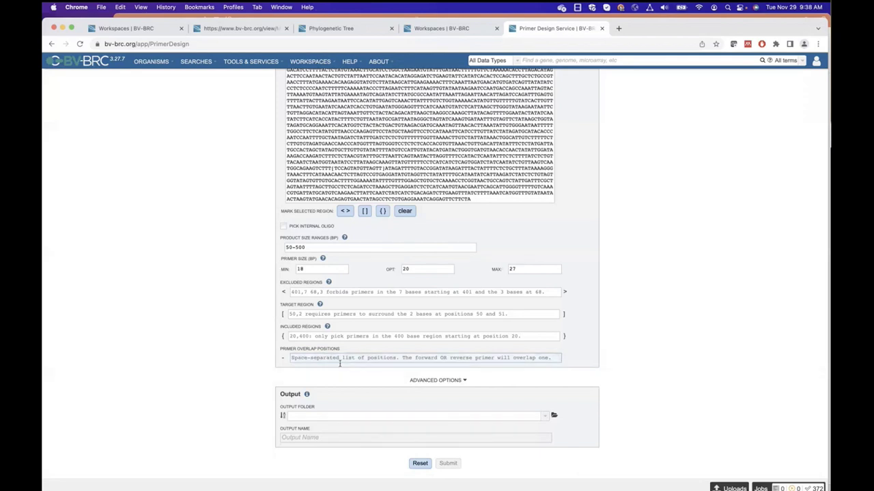
left_click(435, 380)
scroll(362, 394, "down", 4)
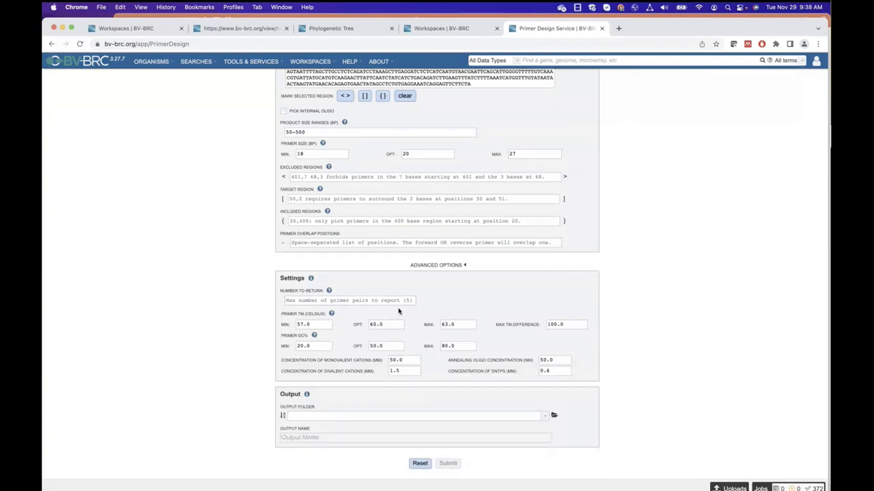
left_click(448, 324)
Step: Set the Primer Design output folder to Experiments and the output name to primer
left_click(545, 417)
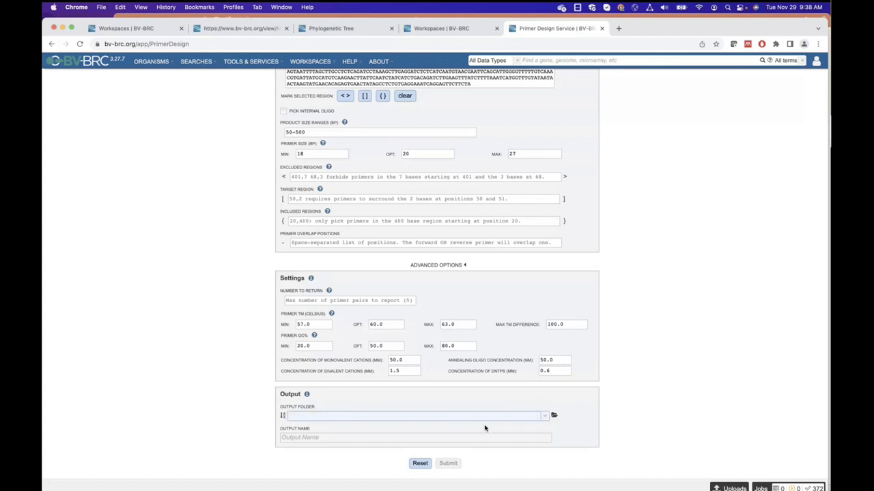
left_click(380, 417)
type("esx")
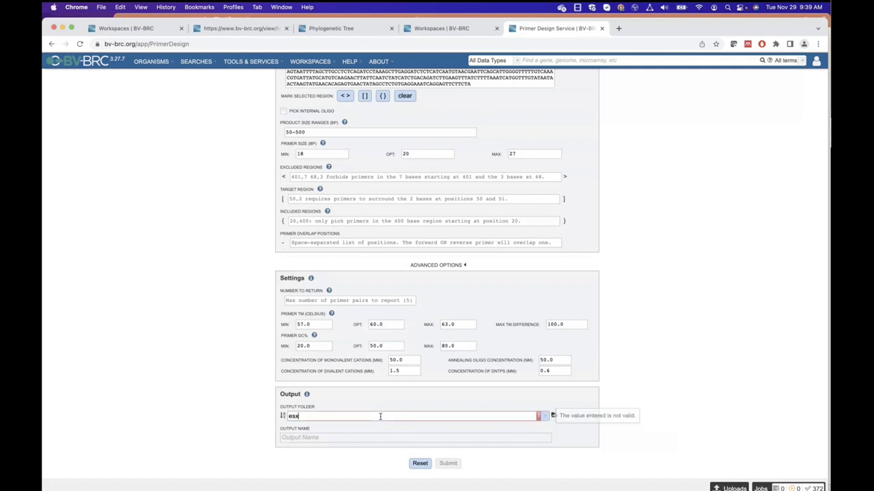
key("BackSpace")
key("BackSpace")
key("BackSpace")
type("Experiment")
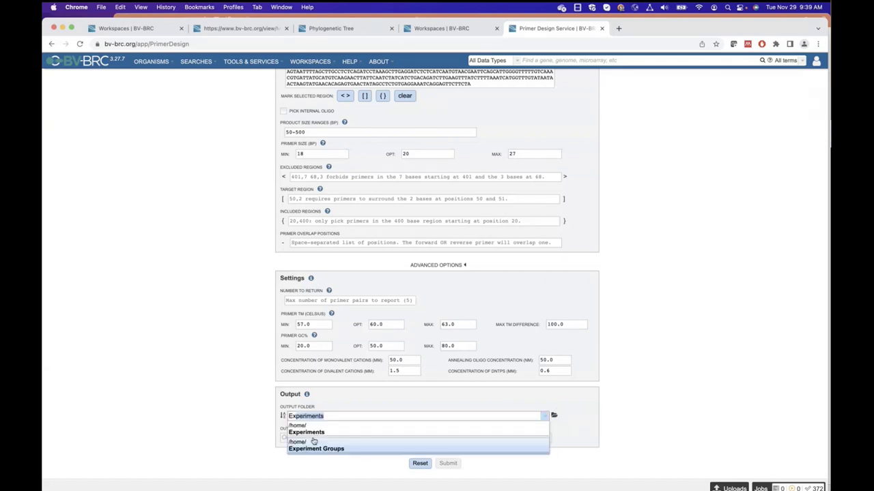
left_click(313, 431)
left_click(313, 435)
type("pri")
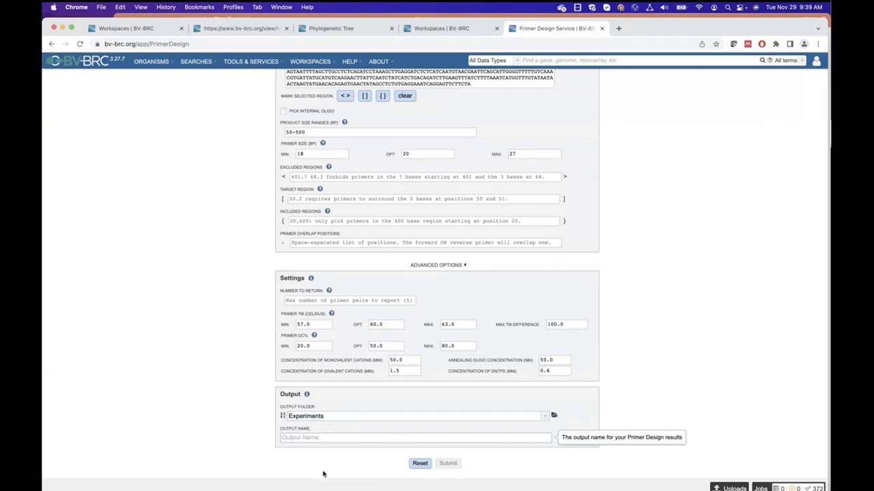
type("mer")
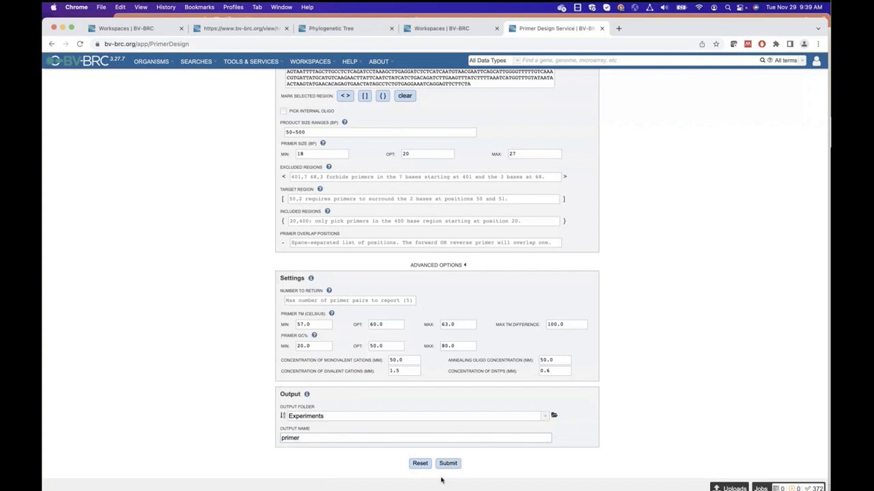
left_click(454, 464)
Step: Open the completed PrimerDesign job named test from the job list and view its report of primer pairs
left_click(761, 488)
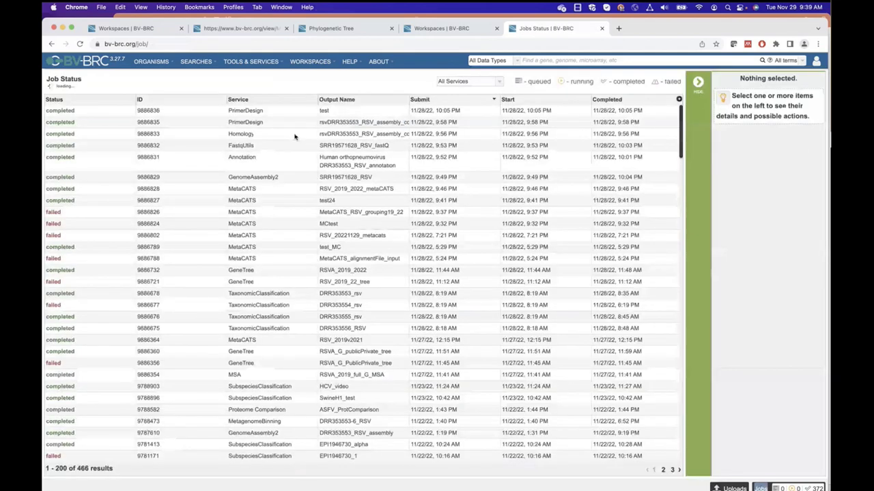
double_click(239, 111)
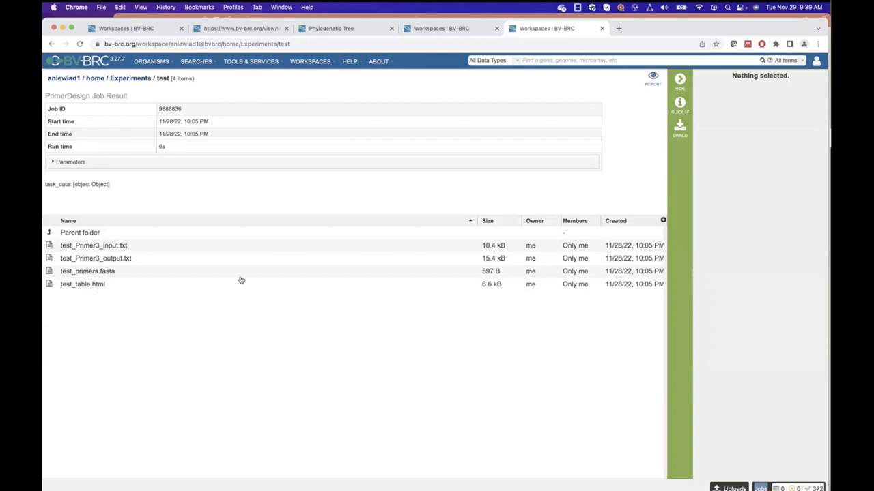
left_click(651, 80)
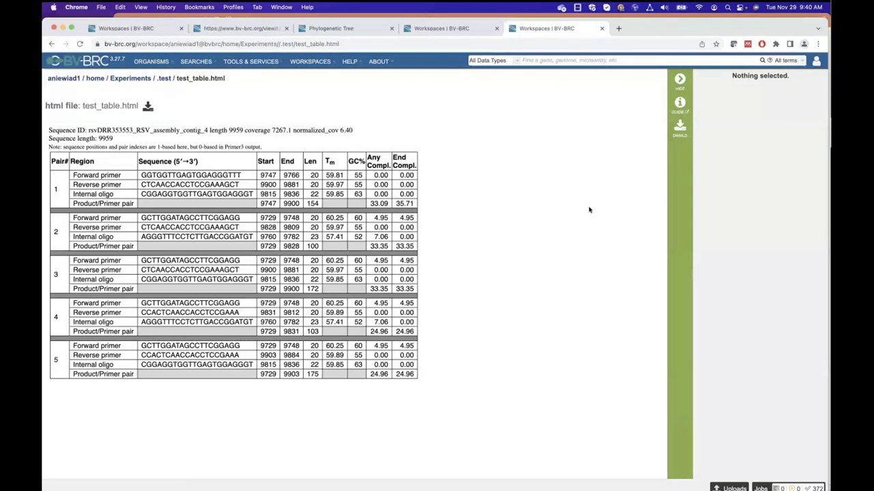
Step: Check the Job Status list again and go to the BV-BRC home page
left_click(378, 61)
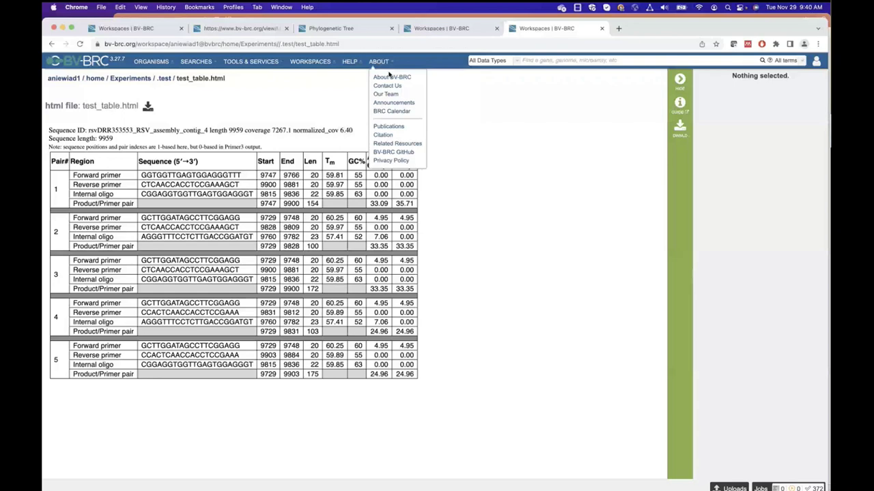
left_click(760, 489)
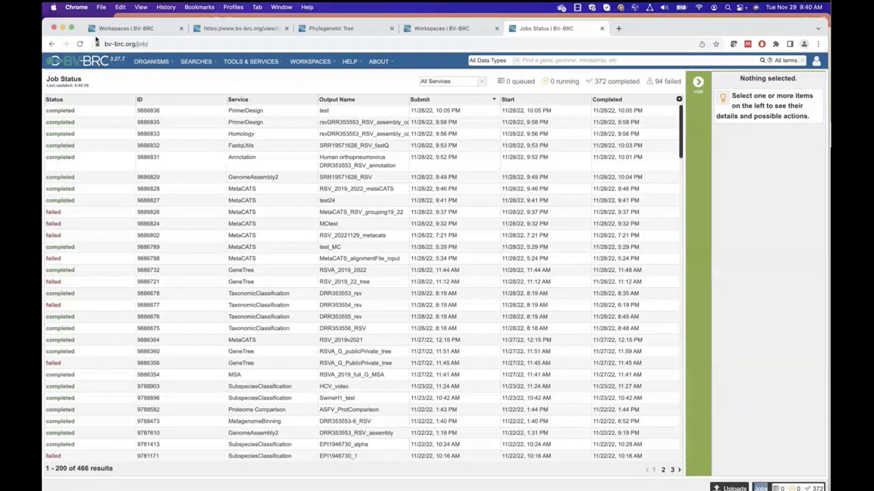
left_click(99, 62)
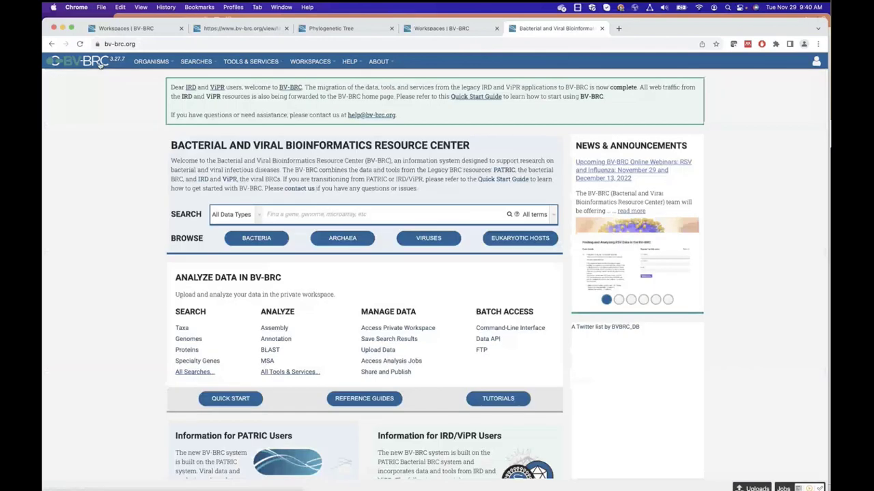
Step: Open the Genome Assembly service and look through its available assembly strategies, leaving the strategy at Auto
mouse_move(368, 470)
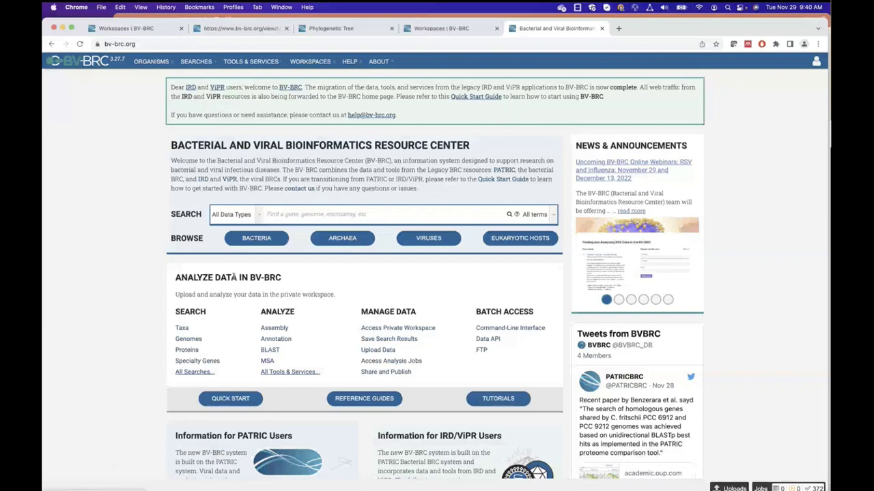
left_click(251, 62)
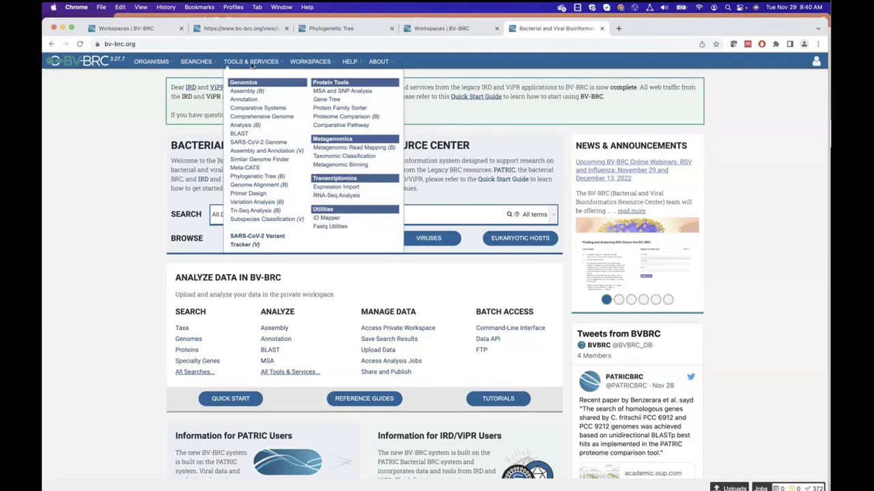
left_click(244, 91)
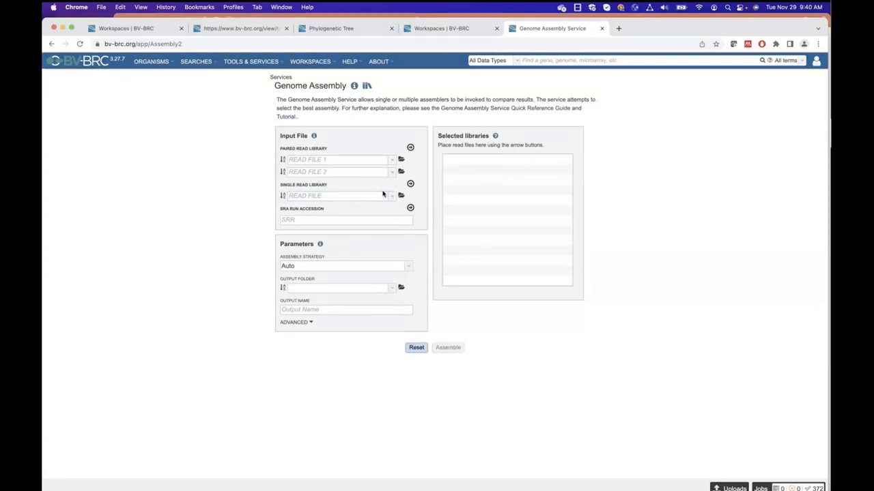
left_click(342, 221)
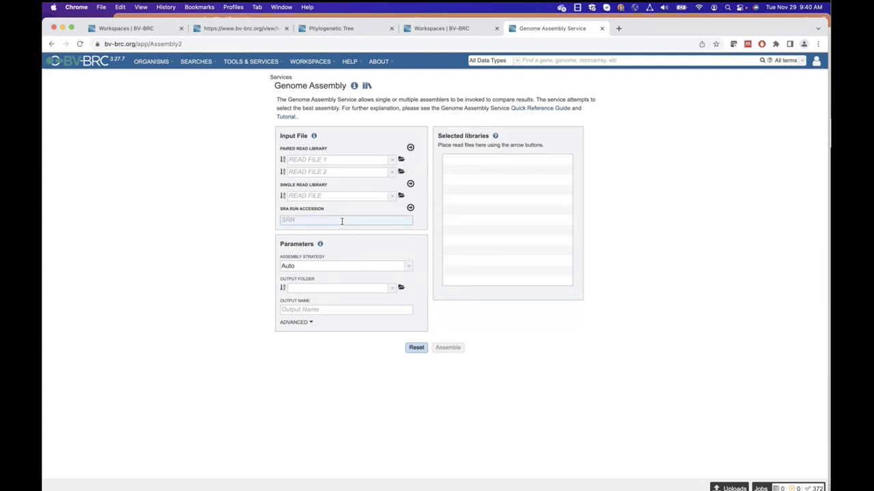
left_click(311, 267)
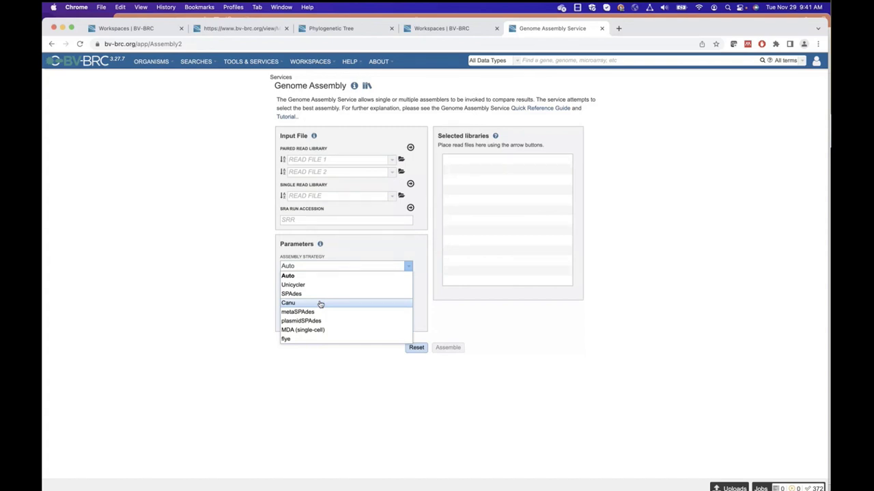
left_click(257, 369)
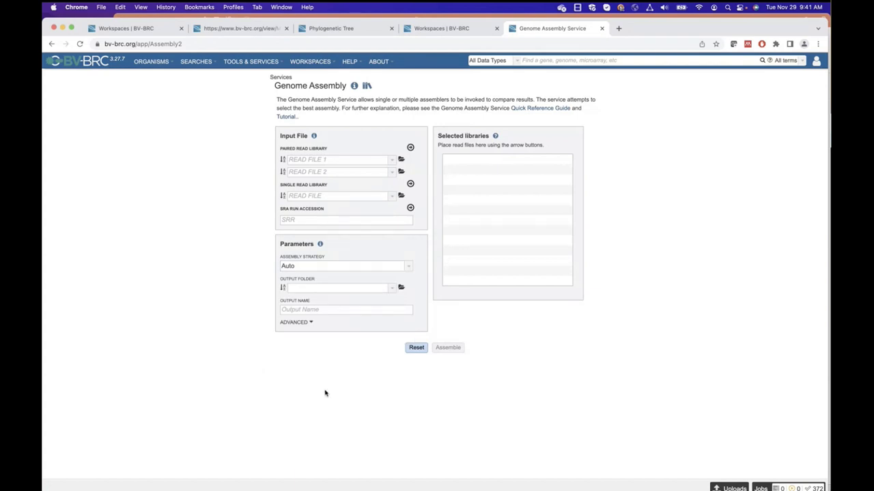
Step: Expand the advanced assembly parameters and set Trim Reads Before Assembly to False
left_click(307, 325)
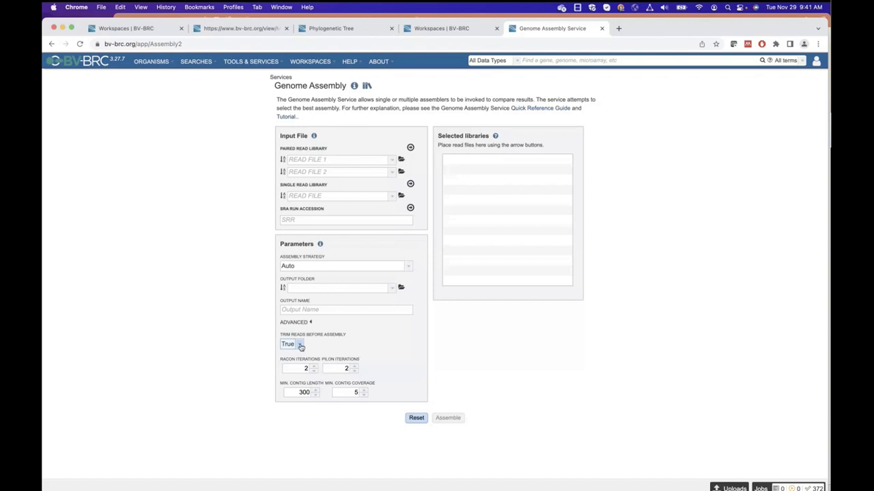
left_click(300, 346)
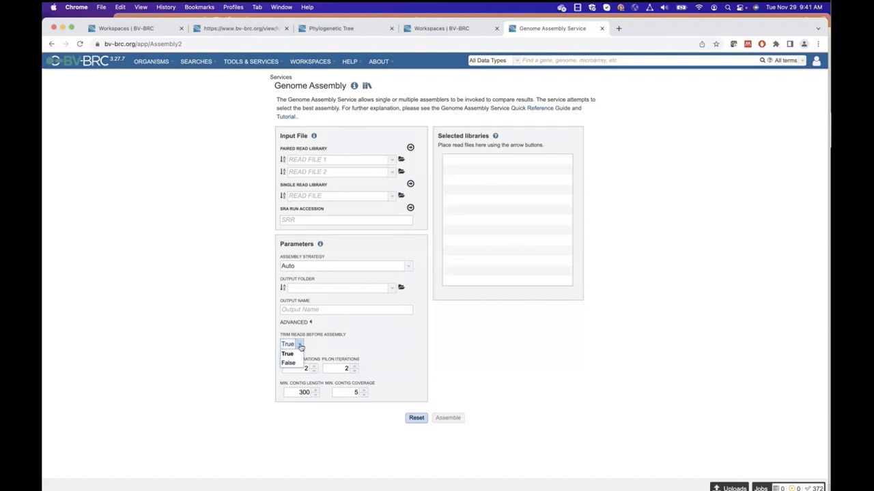
left_click(292, 363)
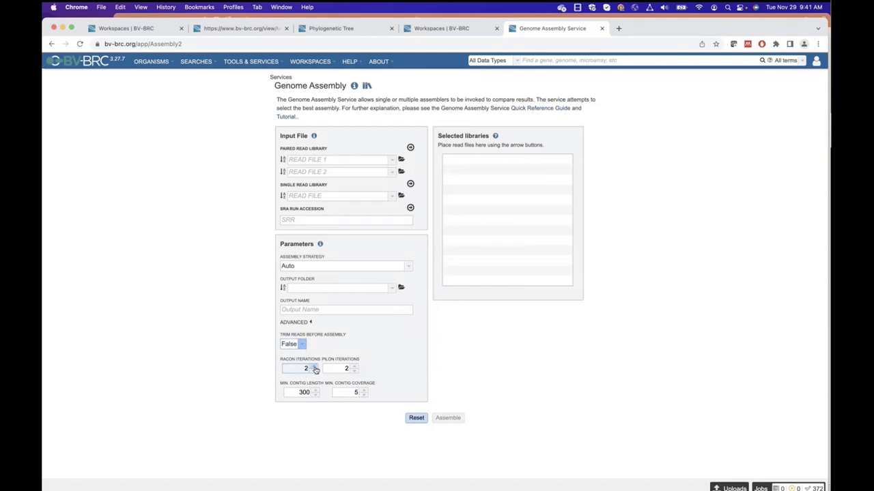
left_click(315, 370)
left_click(361, 369)
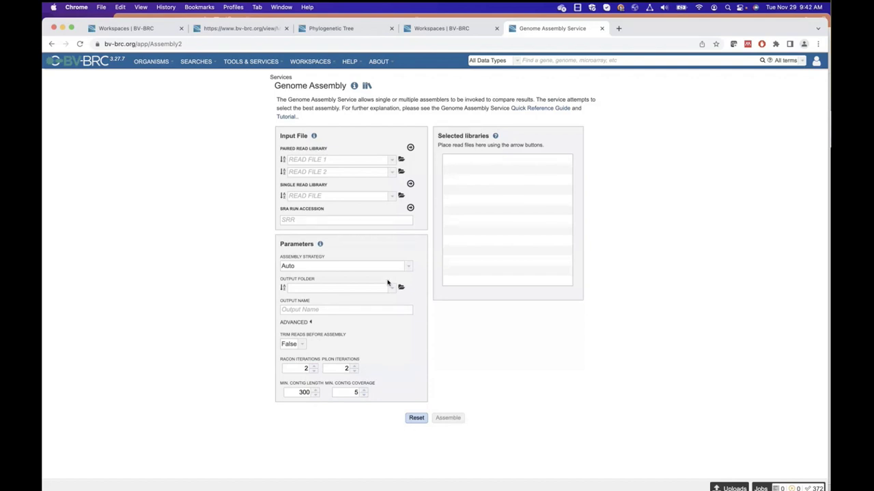
left_click(363, 222)
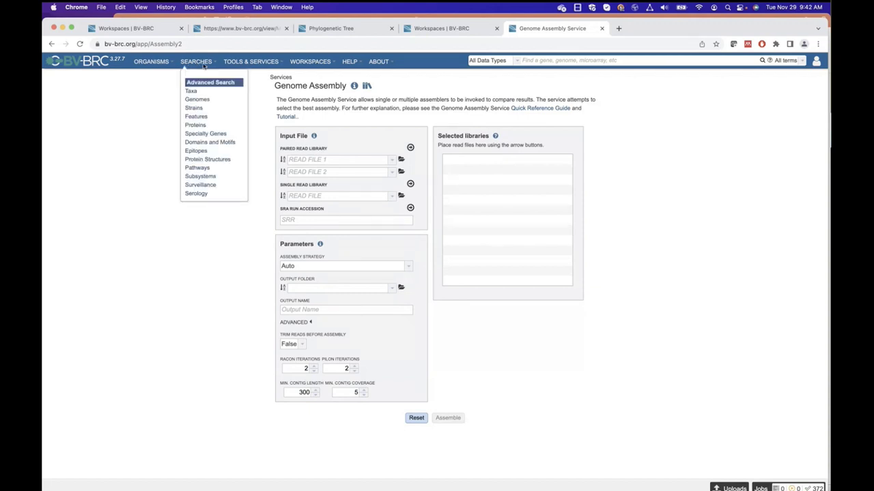
Step: Open the Pneumoviridae viral family and show its taxonomy tree
left_click(151, 62)
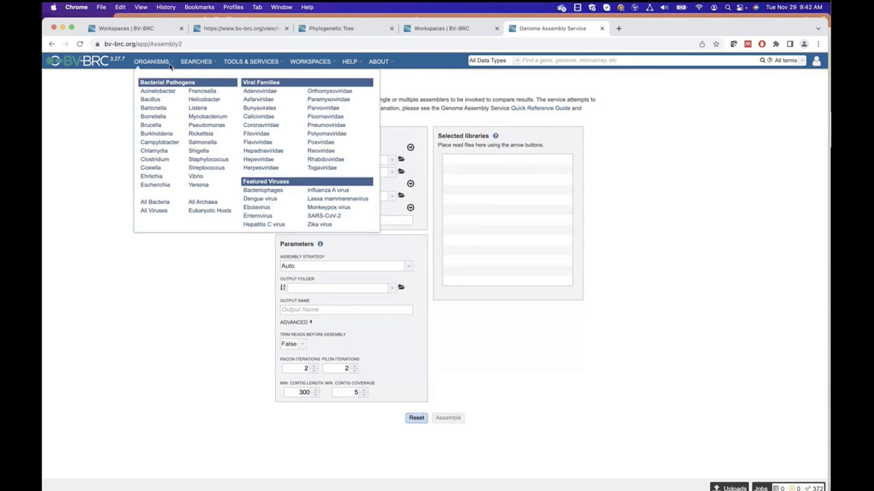
left_click(326, 126)
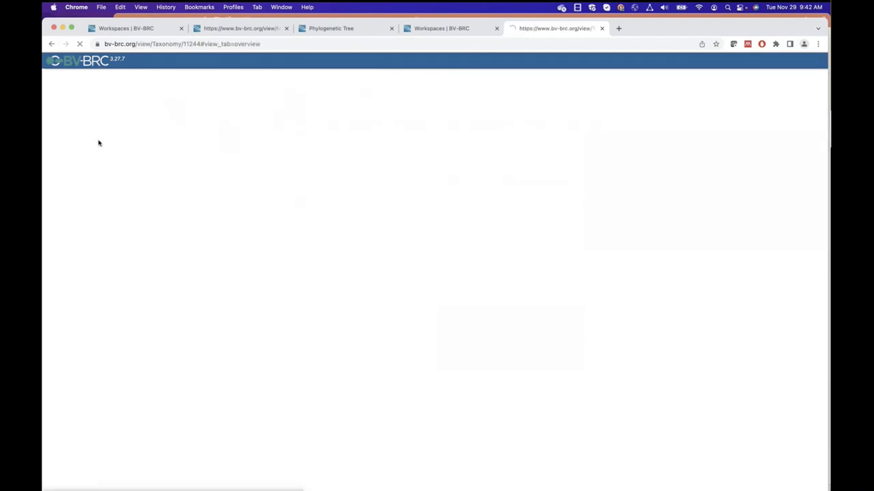
left_click(124, 102)
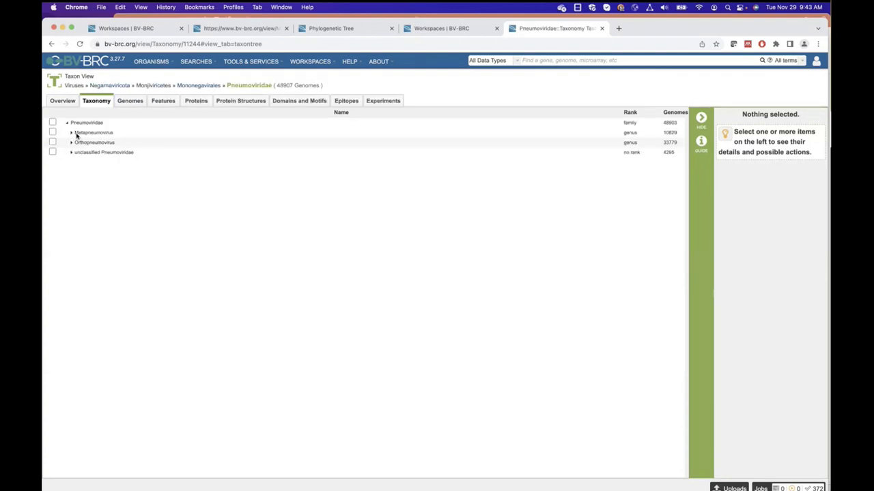
Step: Expand Orthopneumovirus and Human orthopneumovirus in the tree, and open the genomes of Human respiratory syncytial virus A
left_click(71, 143)
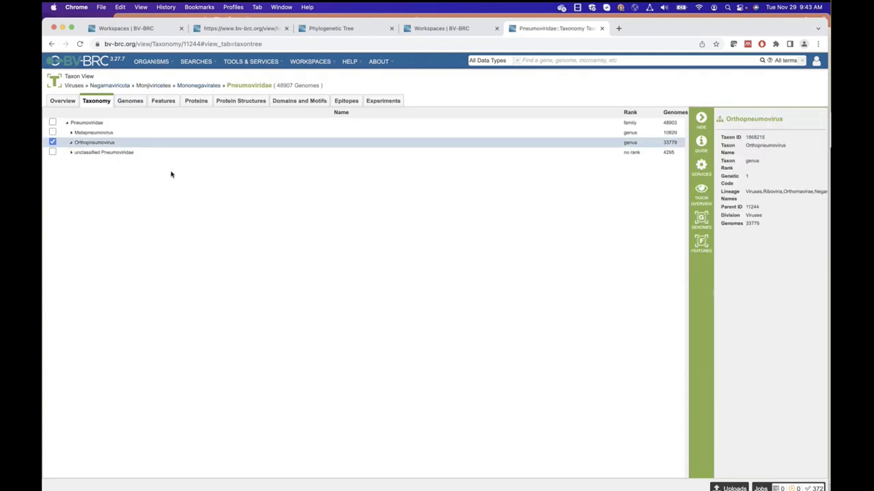
left_click(120, 163)
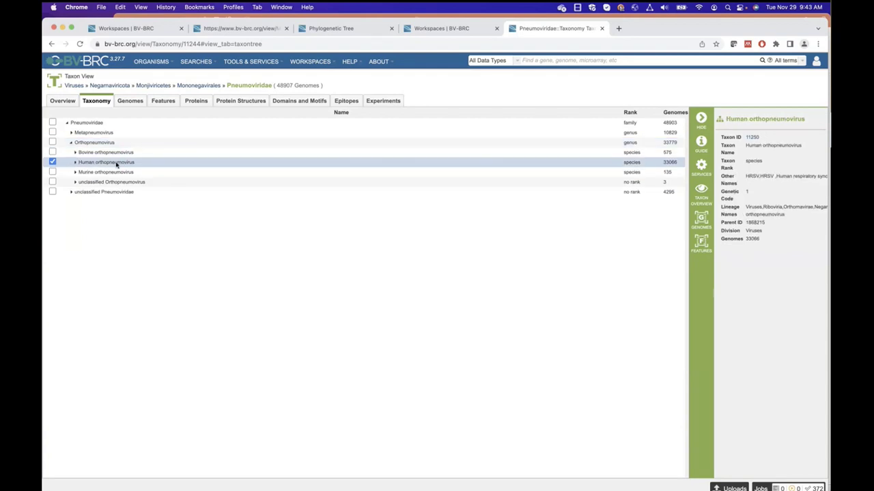
left_click(75, 163)
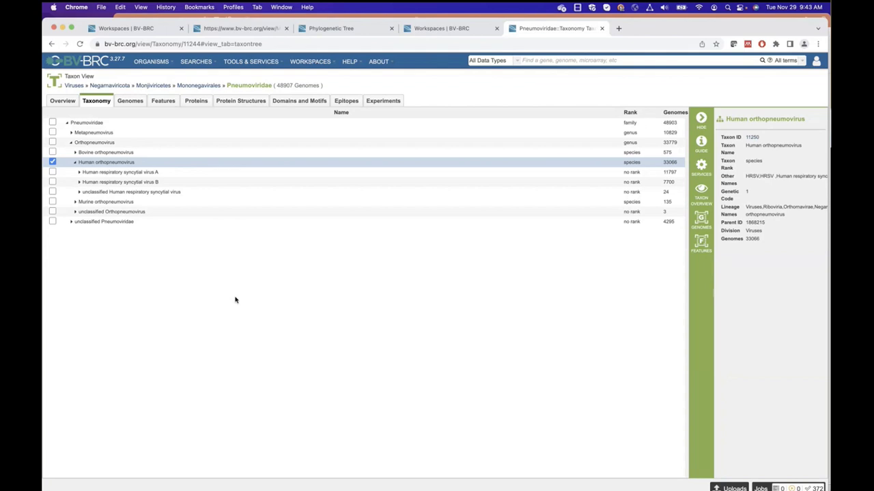
left_click(183, 175)
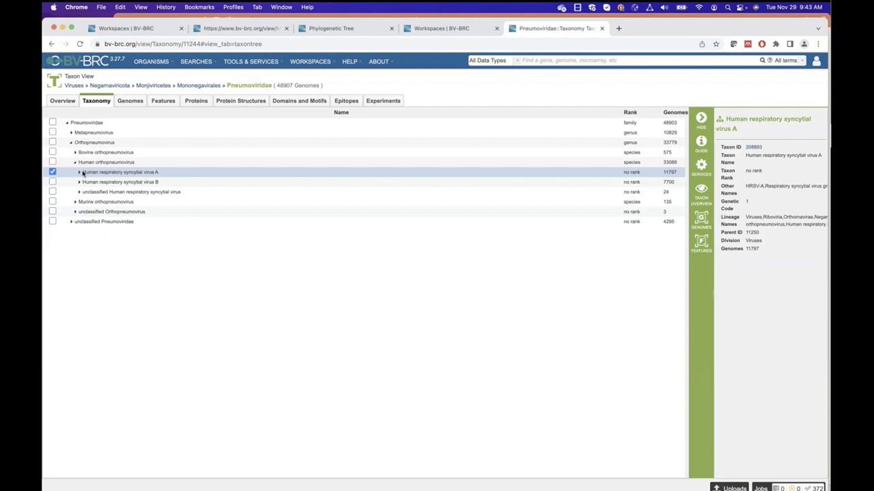
left_click(703, 222)
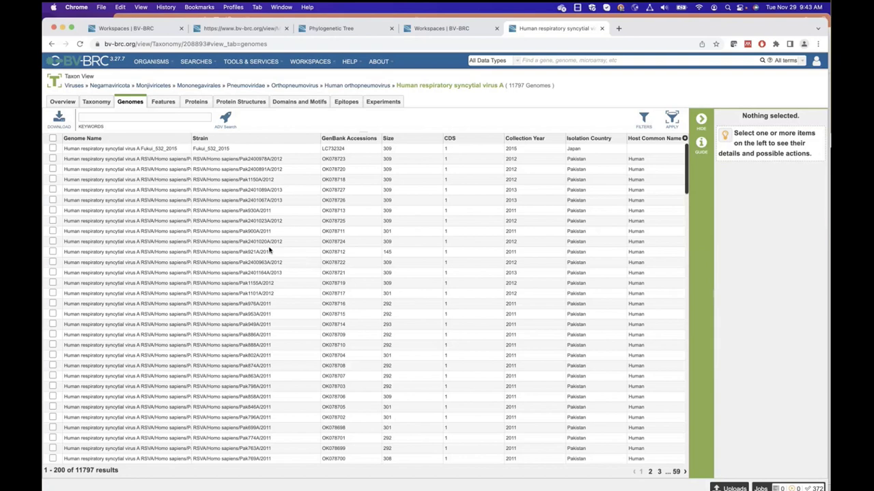
Step: Filter the virus A genomes to collection year 1994 and select all the filtered genomes
left_click(647, 119)
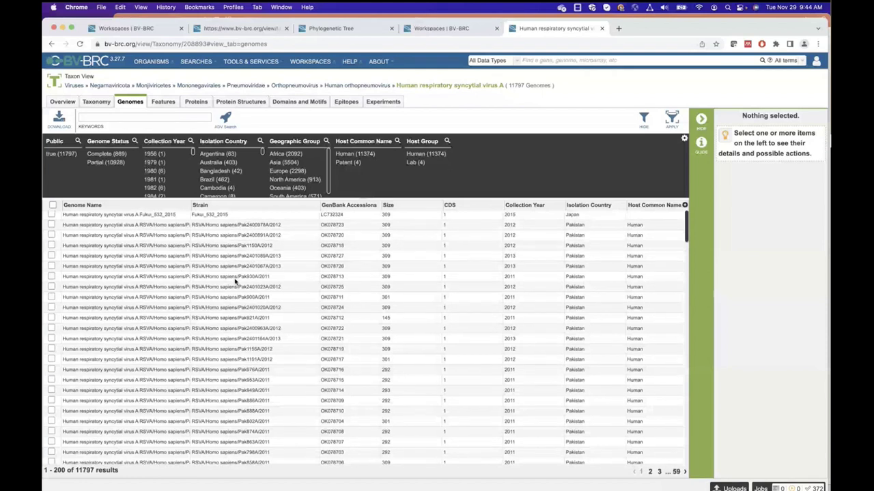
scroll(164, 179, "down", 4)
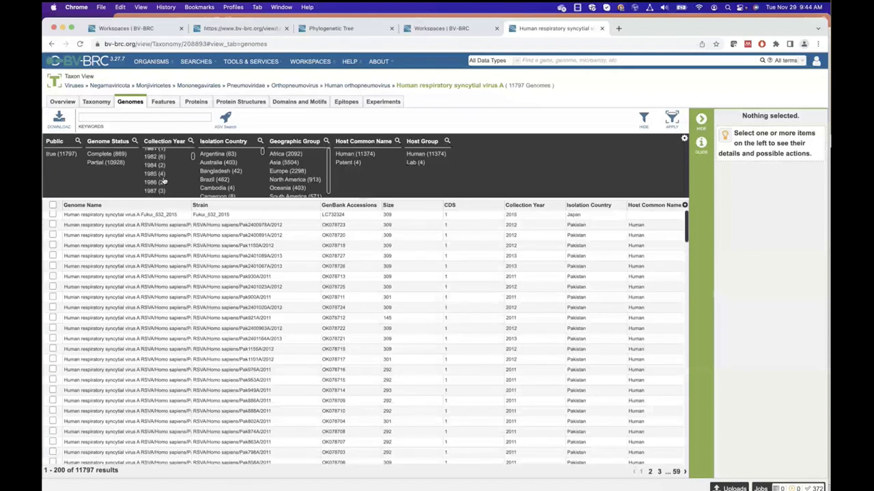
scroll(163, 180, "down", 2)
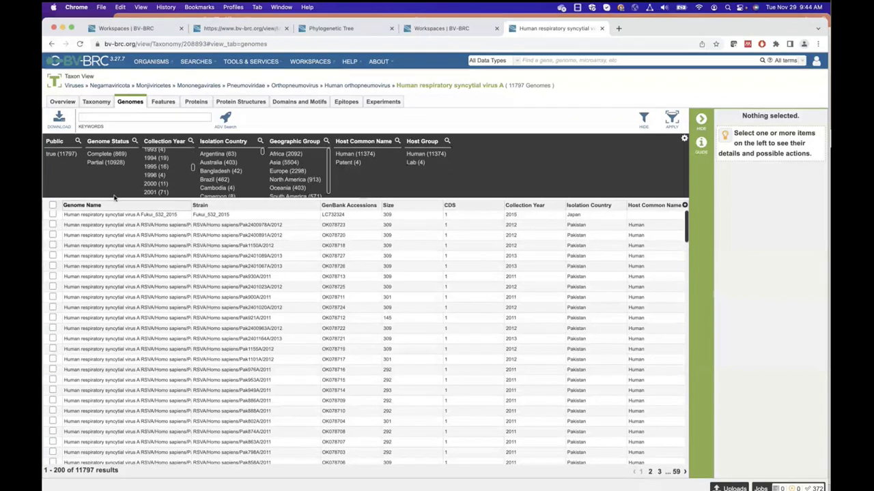
left_click(155, 158)
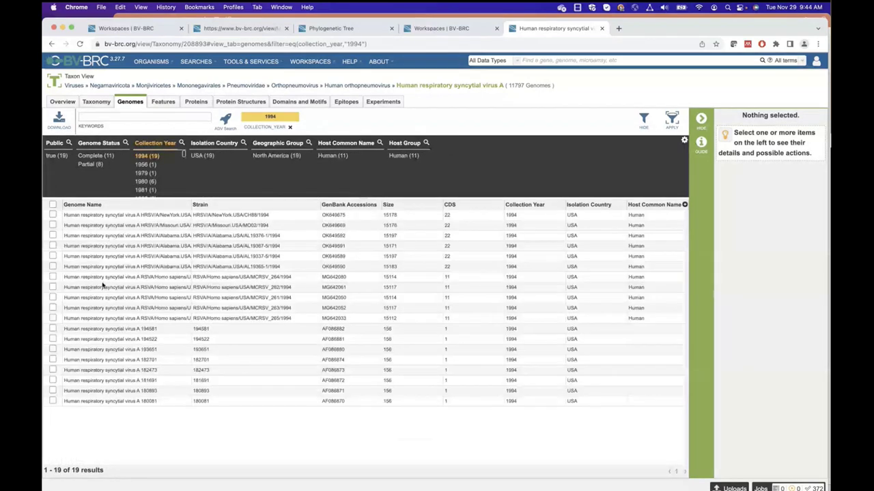
left_click(53, 205)
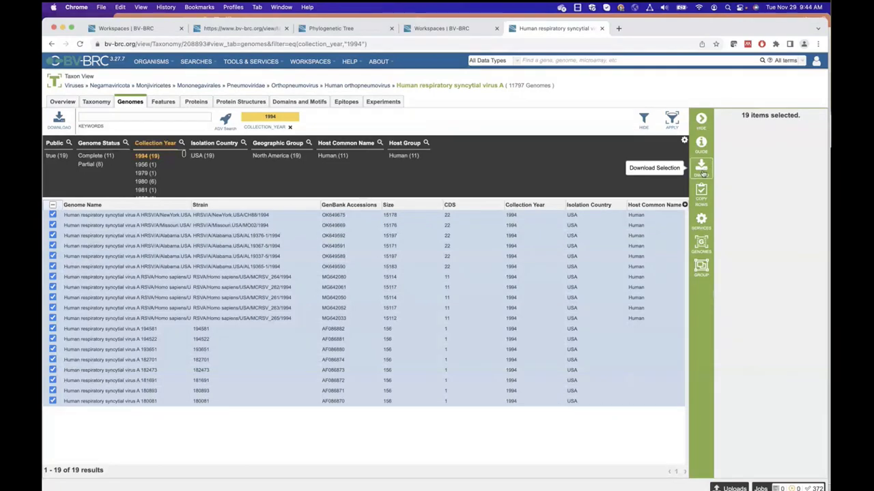
Step: Download the selected 1994 virus A genomes as DNA FASTA
left_click(701, 168)
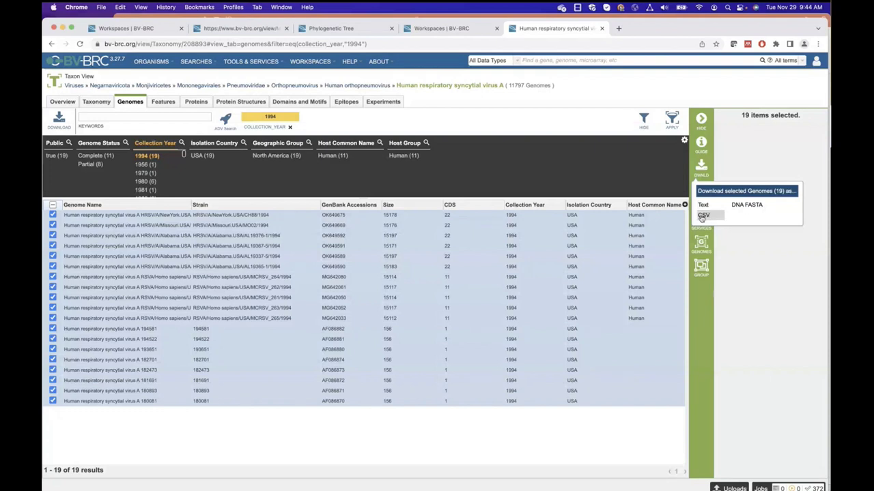
left_click(707, 215)
left_click(703, 168)
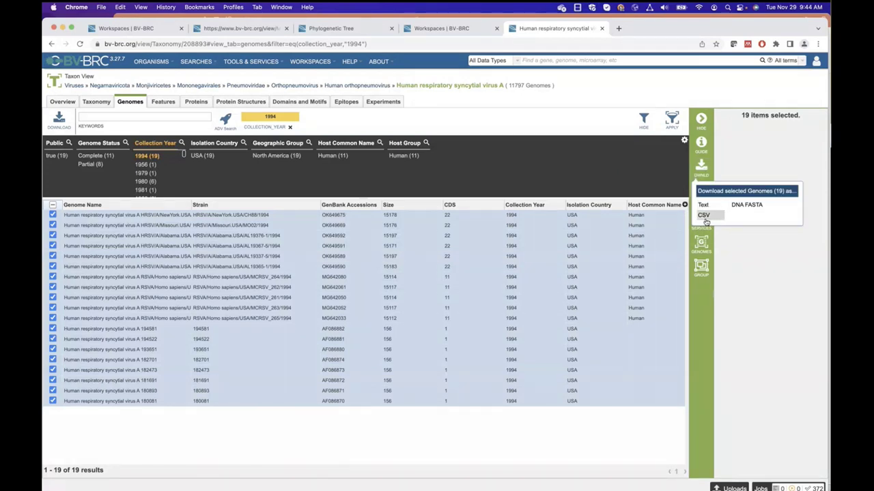
left_click(745, 206)
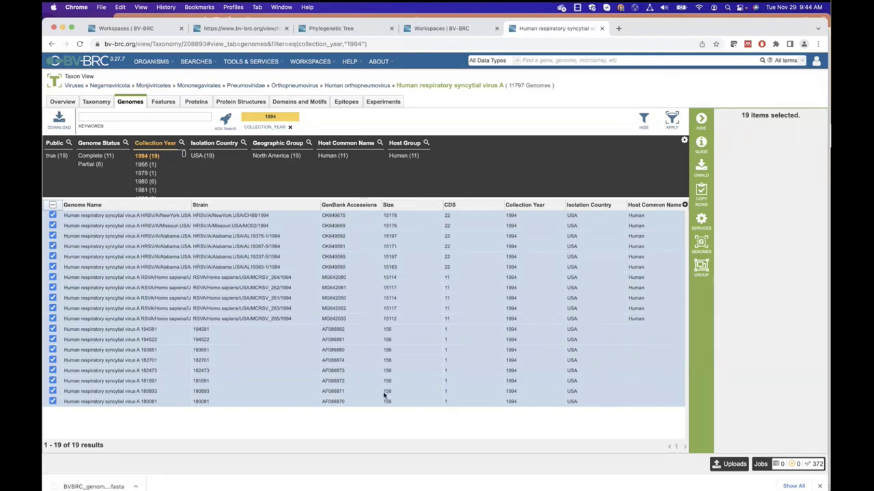
Step: Apply the 1994 collection year filter to the whole Human respiratory syncytial virus A taxon view and open its features
left_click(164, 102)
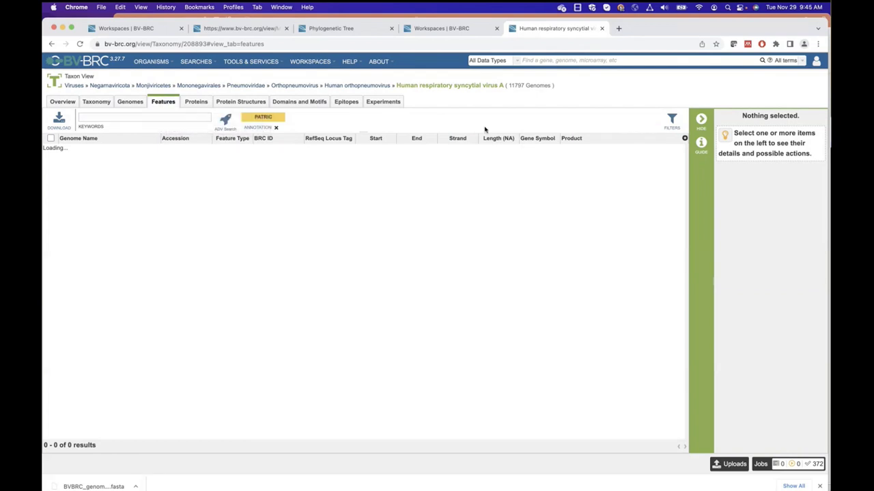
left_click(196, 103)
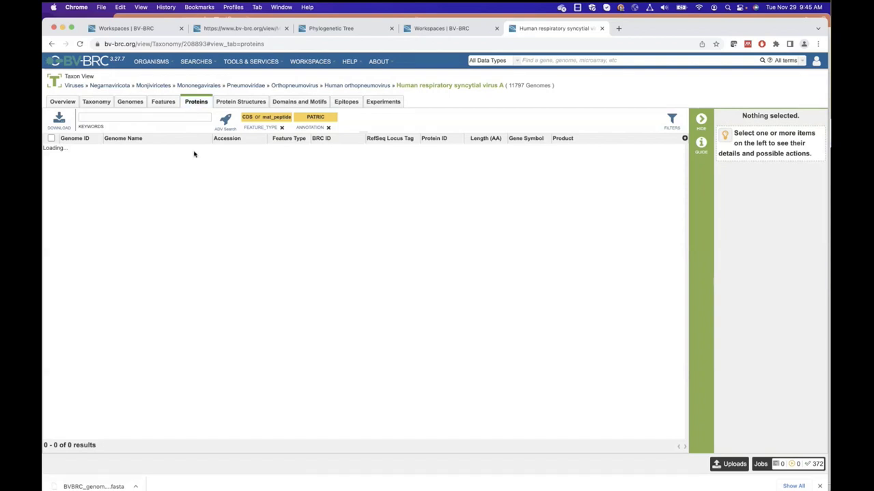
left_click(138, 105)
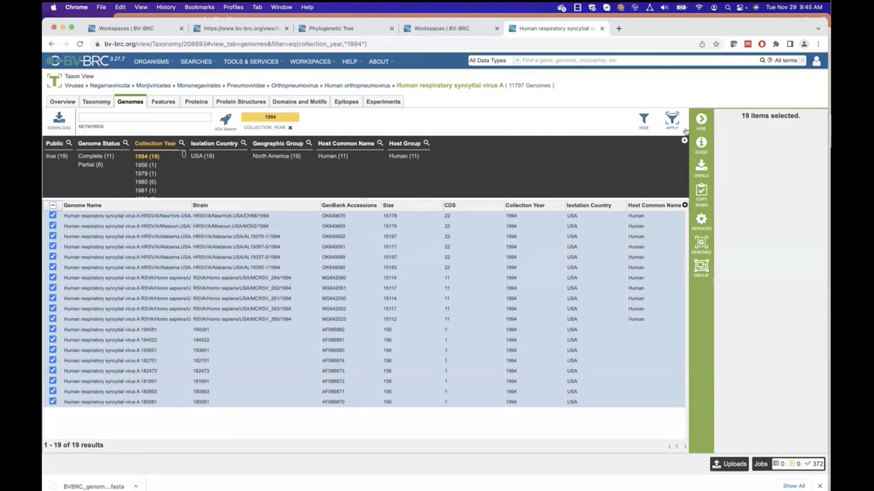
left_click(673, 122)
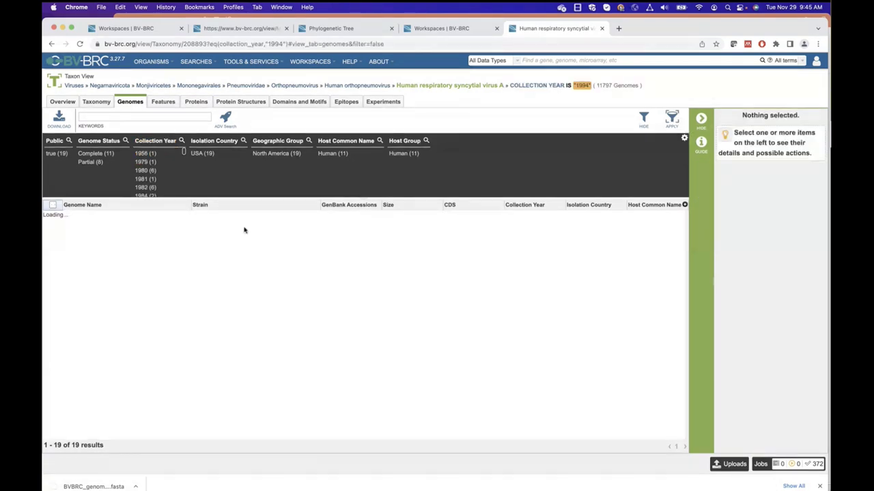
left_click(166, 102)
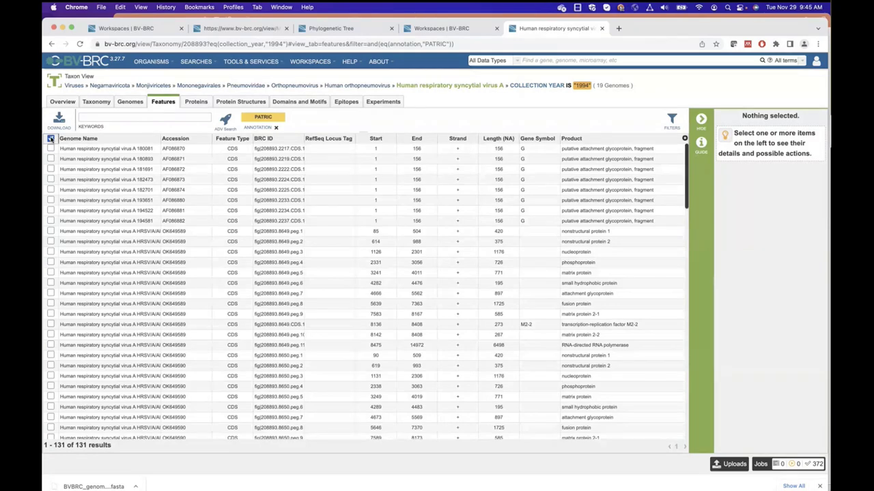
Step: Select the AF086871 feature and the range from AF086882 through the OK649589 phosphoprotein
left_click(50, 159)
left_click(51, 220)
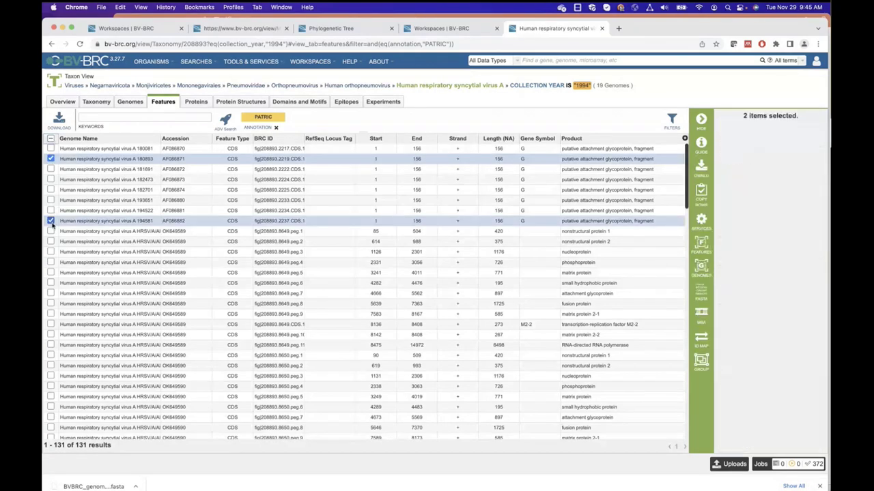
left_click(51, 262, "shift")
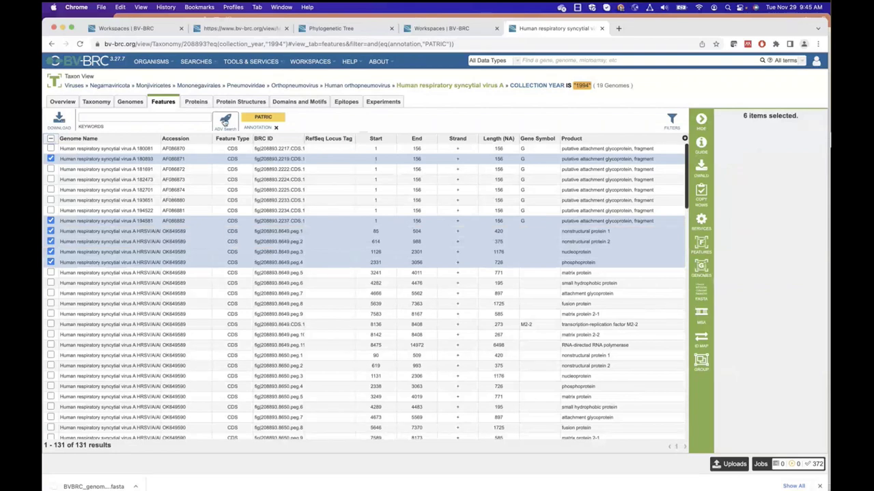
Step: Run an advanced search on the features for gene equal to G
left_click(225, 121)
left_click(367, 266)
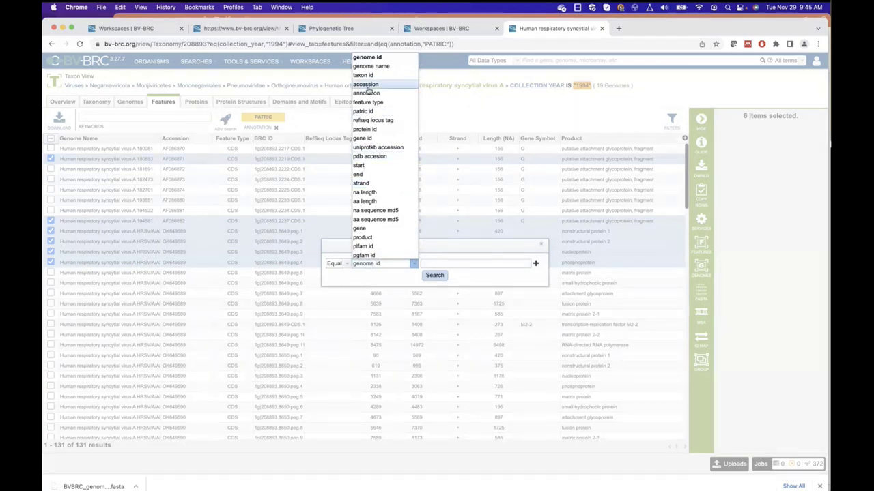
scroll(379, 183, "down", 1)
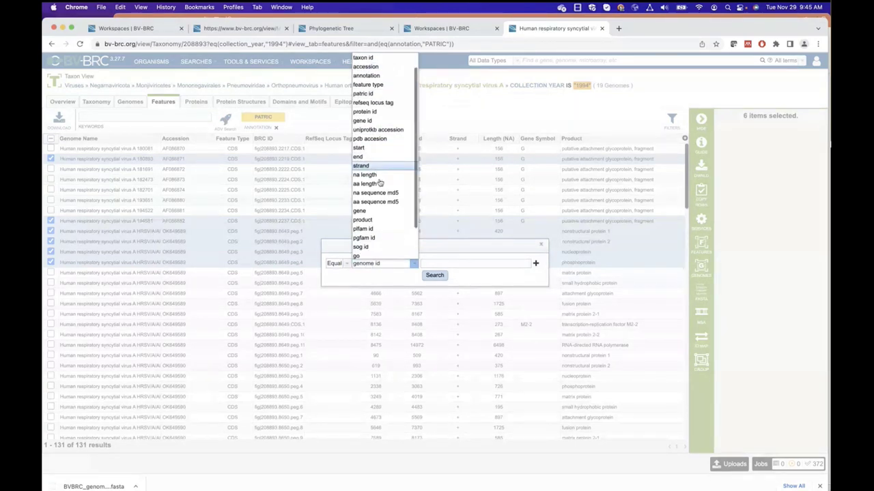
scroll(380, 183, "down", 2)
left_click(360, 173)
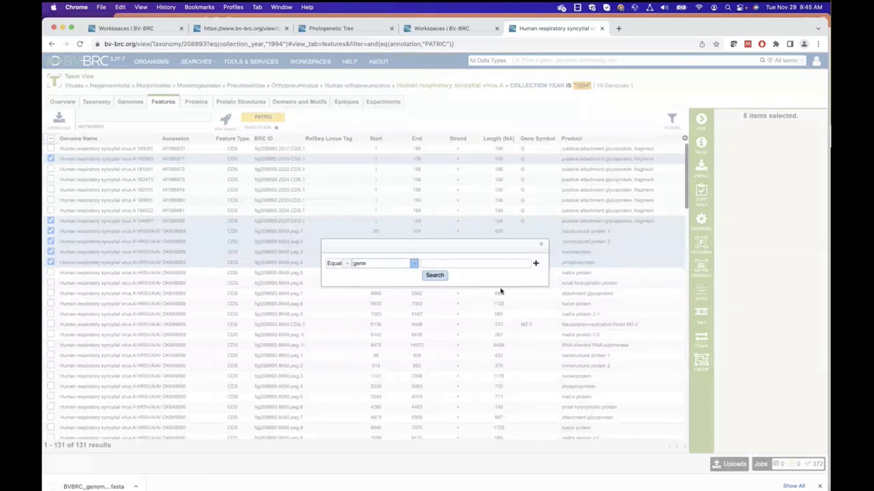
left_click(473, 264)
type("G")
left_click(435, 275)
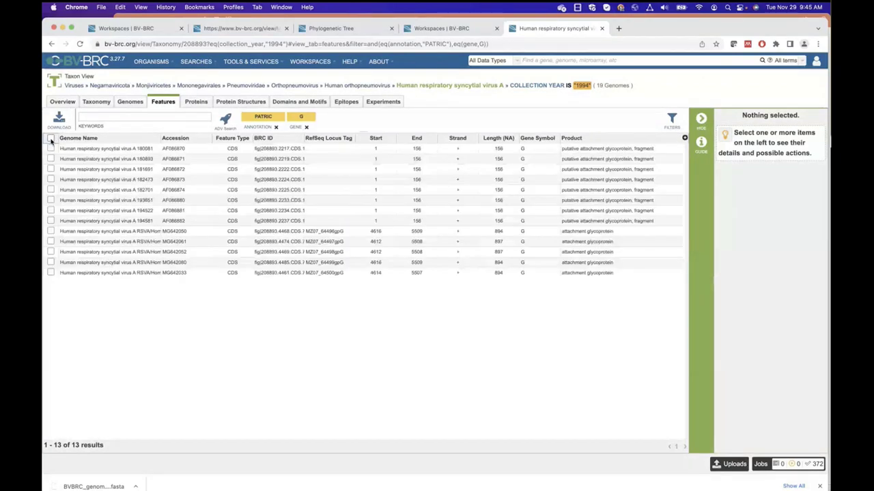
Step: Select all the gene G features and show their download format options
left_click(50, 140)
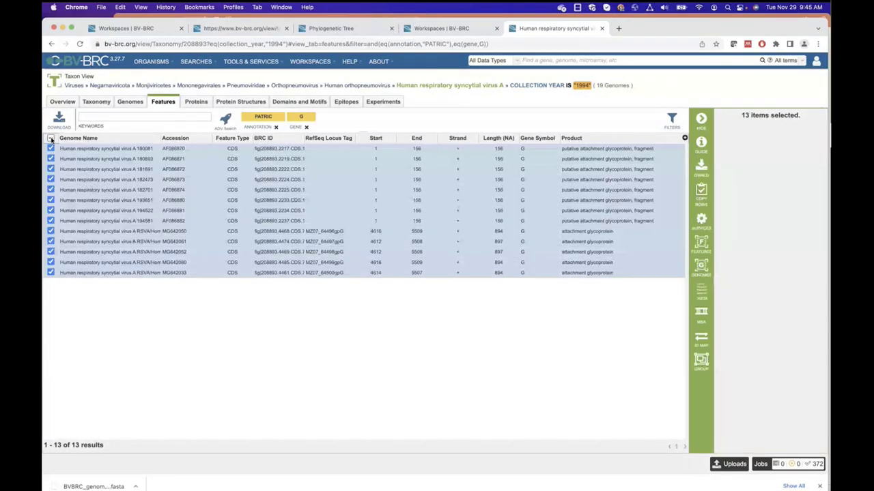
left_click(703, 168)
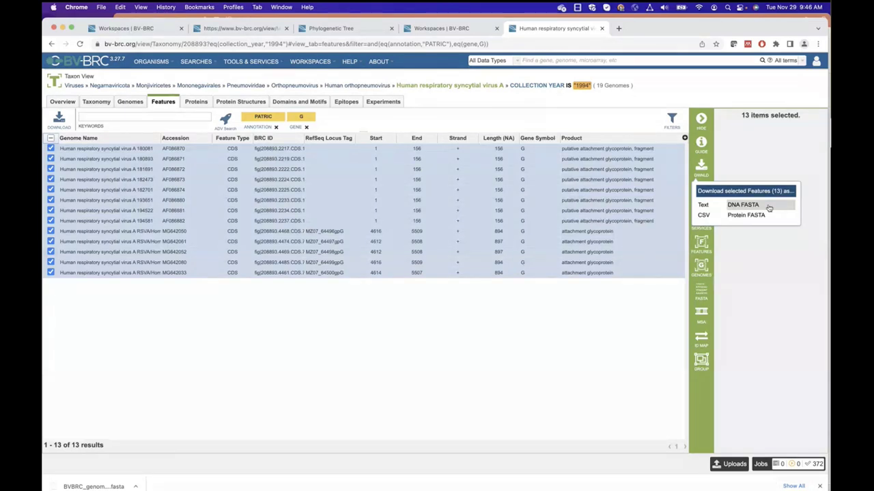
left_click(705, 217)
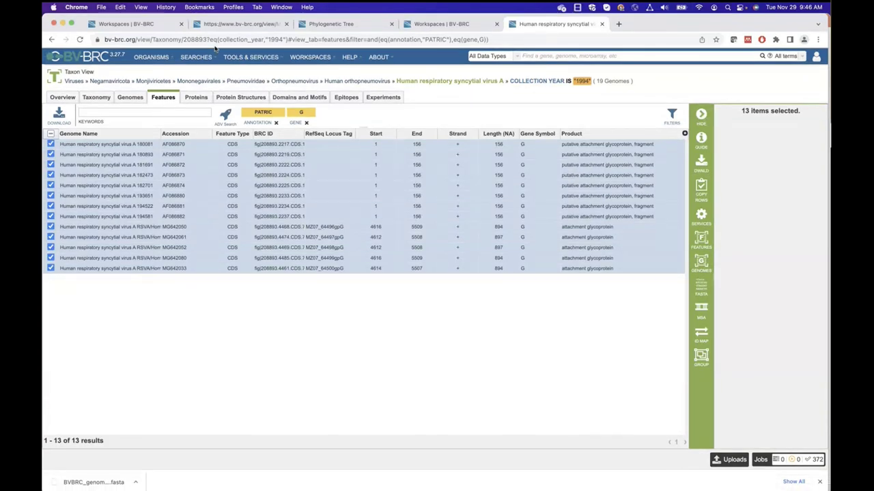
Step: Open the Subspecies Classification service and examine which virus species it offers for classification
left_click(249, 59)
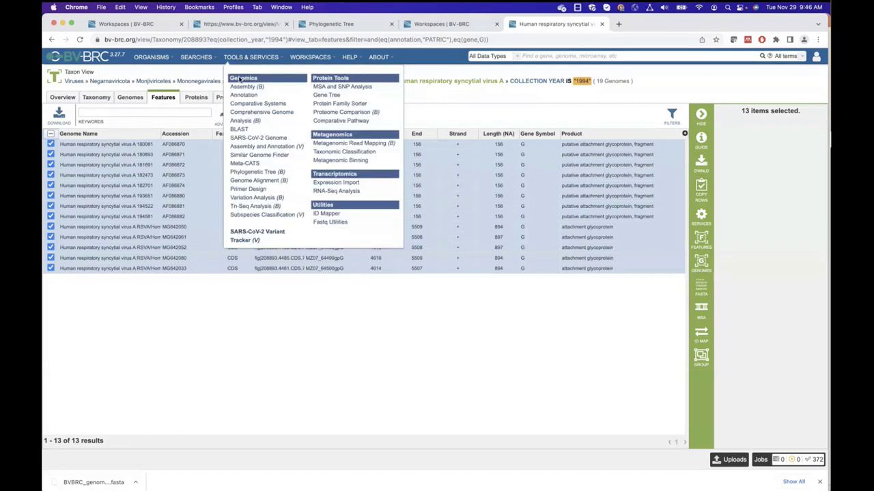
left_click(240, 215)
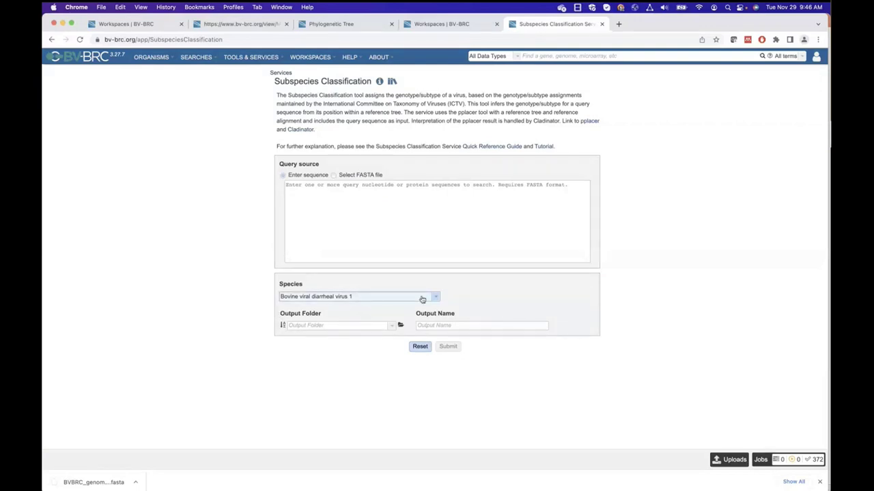
left_click(376, 298)
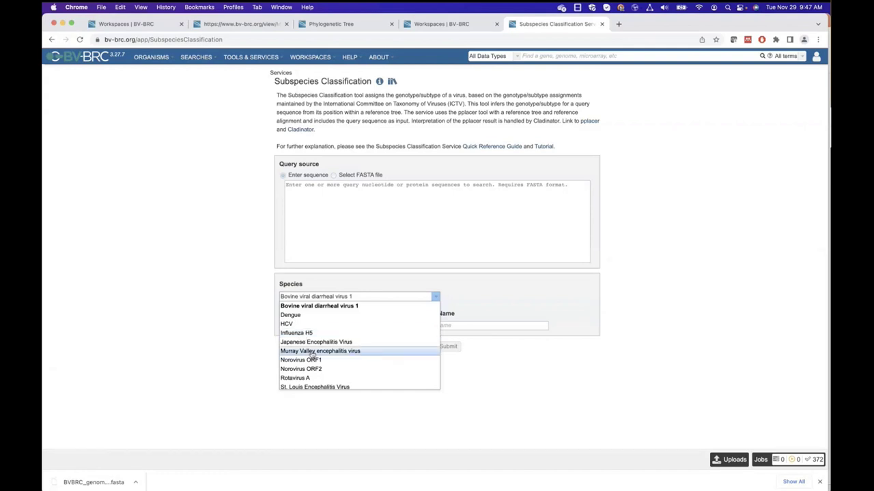
scroll(307, 345, "down", 5)
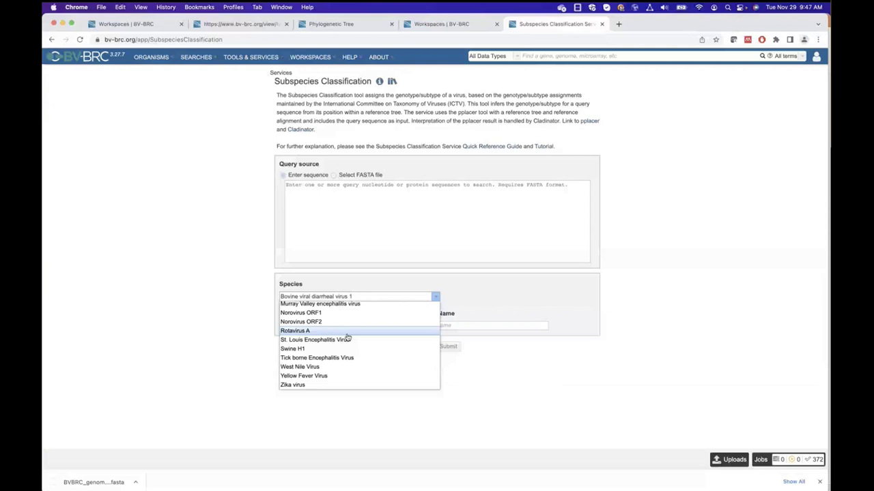
scroll(335, 319, "up", 1)
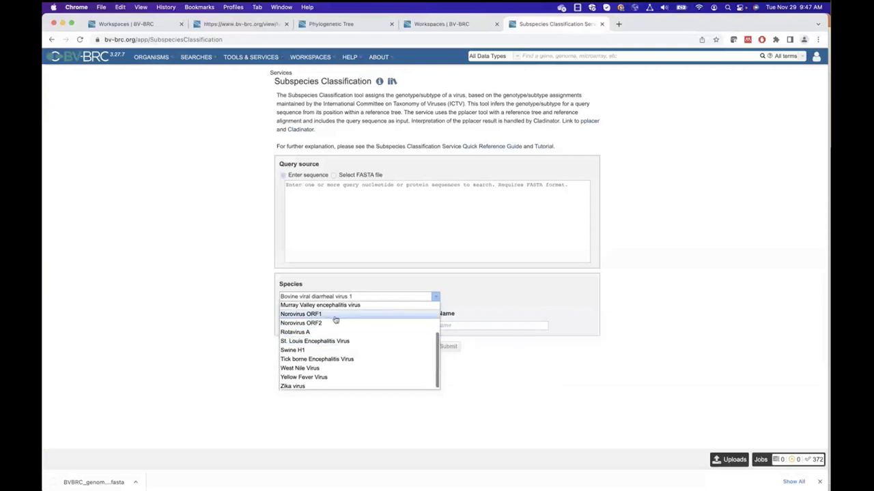
scroll(335, 320, "up", 2)
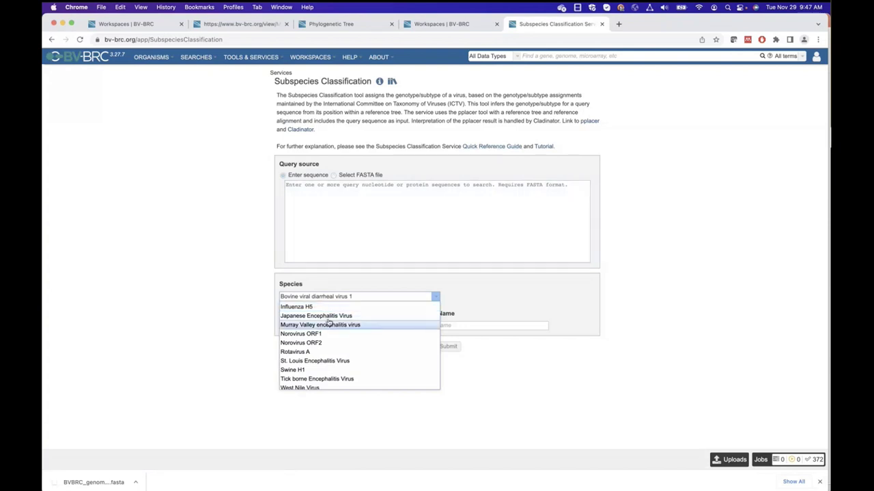
scroll(330, 323, "up", 1)
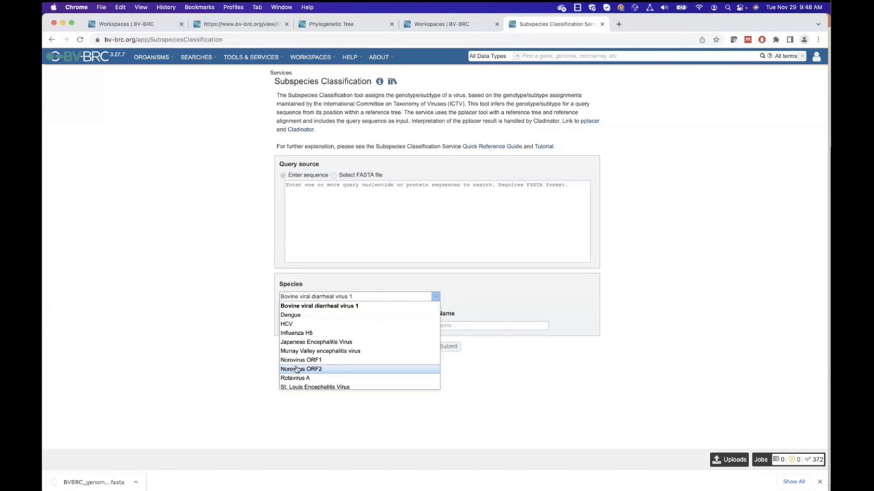
left_click(205, 253)
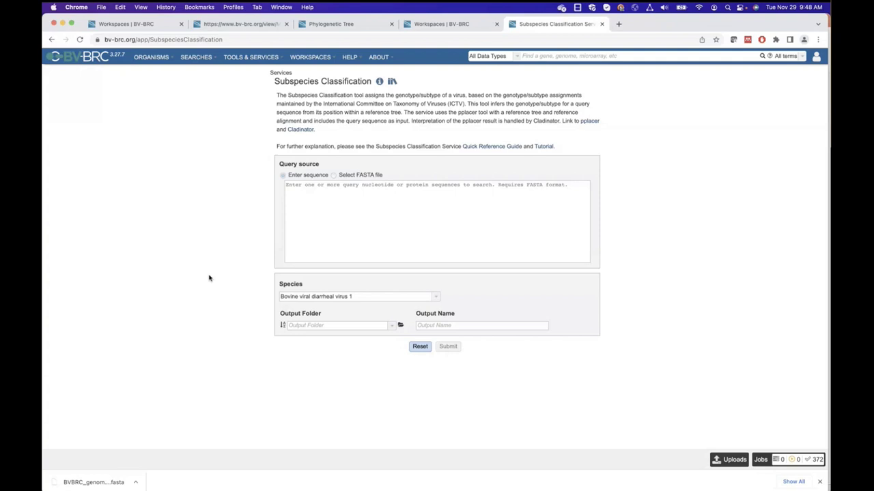
left_click(333, 296)
scroll(340, 343, "down", 2)
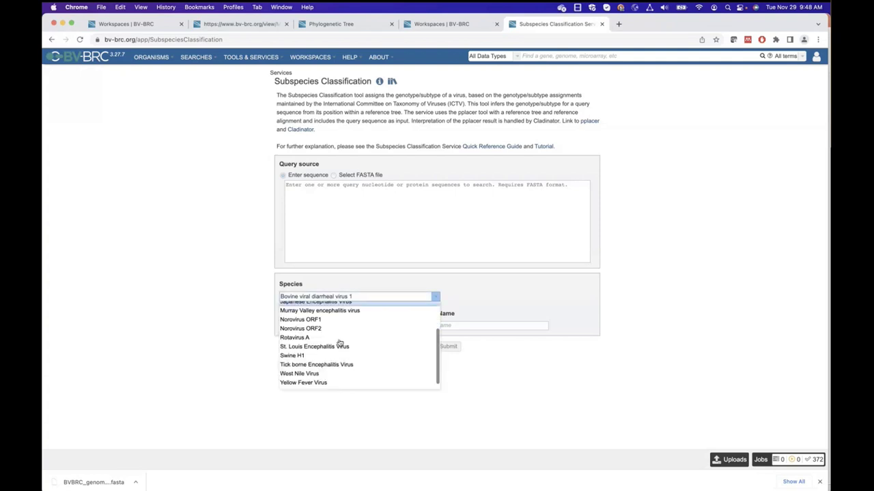
scroll(340, 342, "down", 1)
scroll(328, 341, "up", 5)
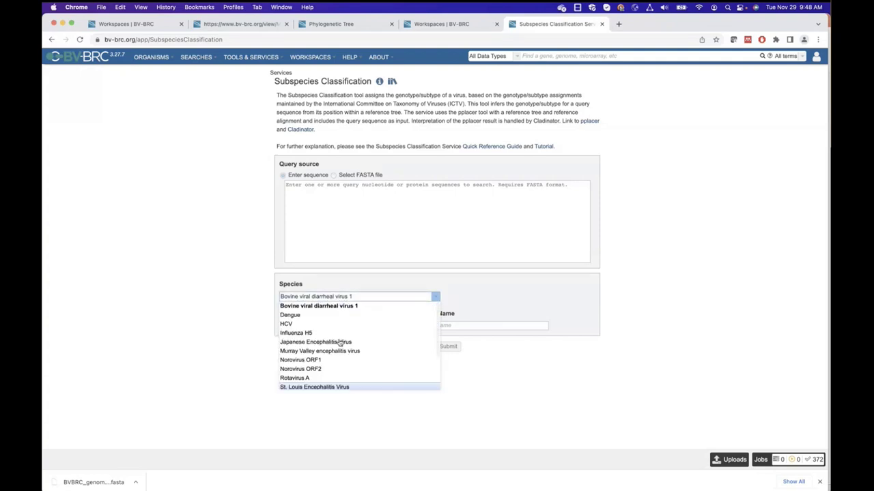
left_click(254, 316)
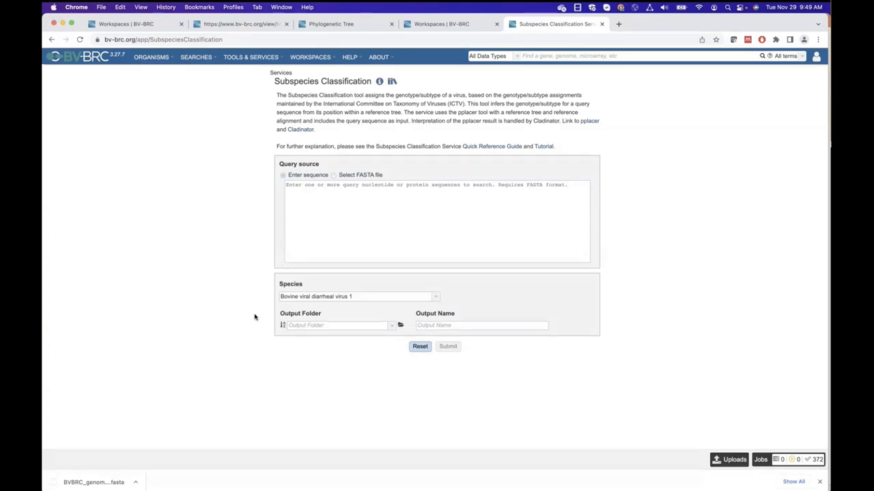
left_click(379, 57)
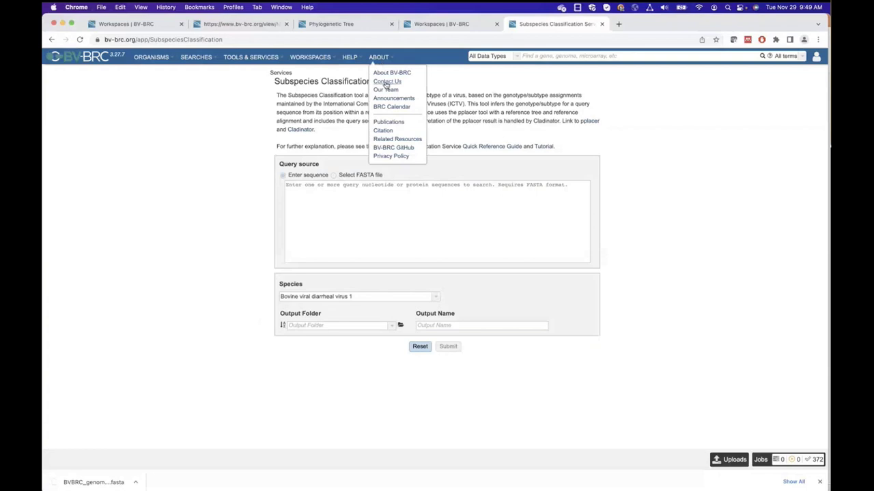
left_click(453, 87)
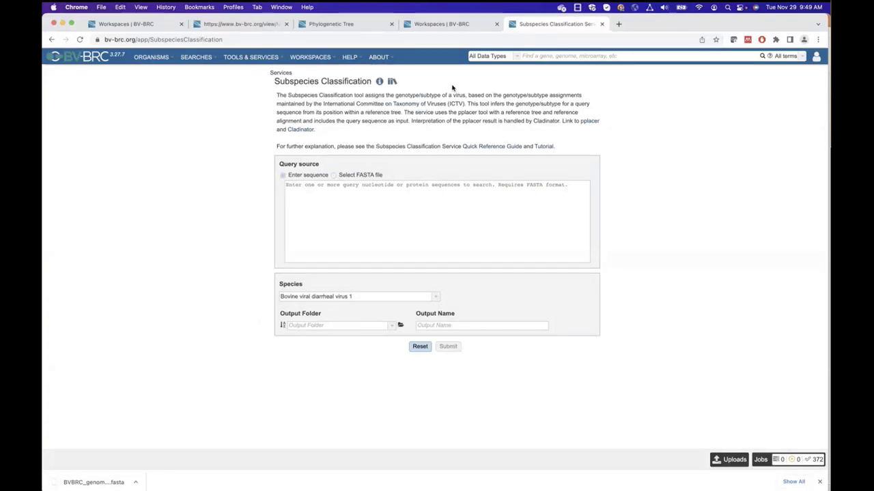
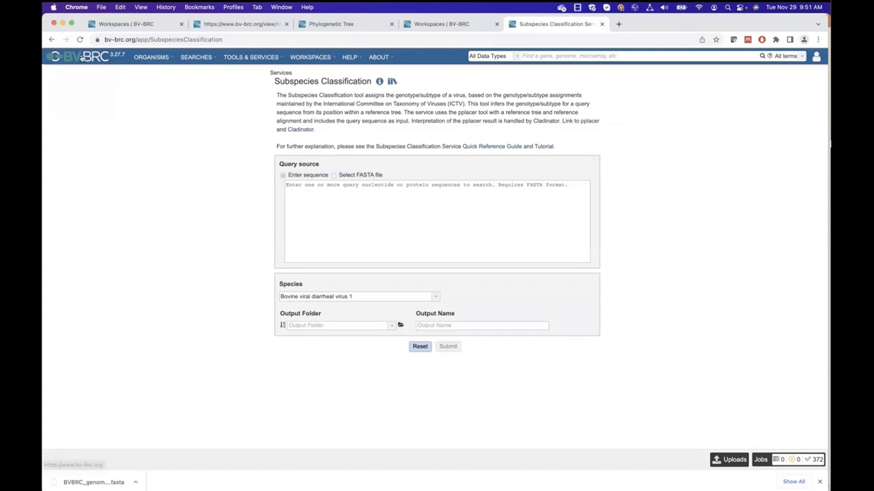
Step: Open the BV-BRC home page and look over its analysis resources and the information for PATRIC and IRD/ViPR users
left_click(80, 58)
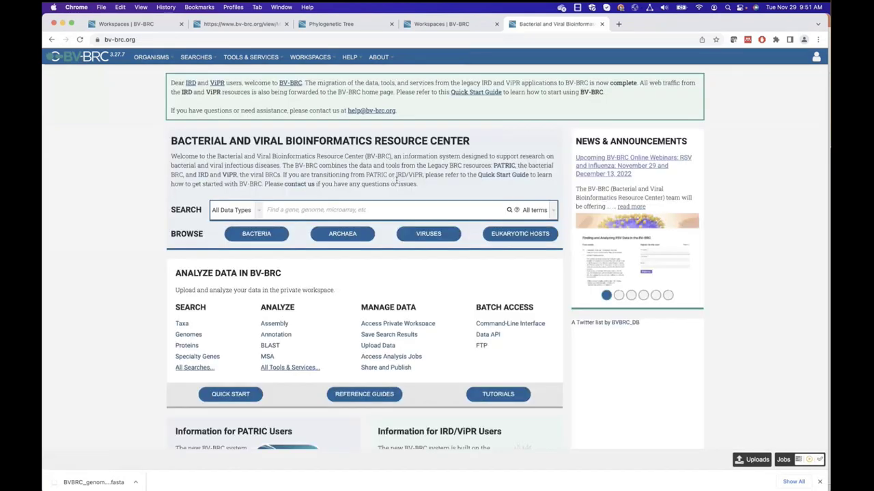
scroll(396, 179, "down", 5)
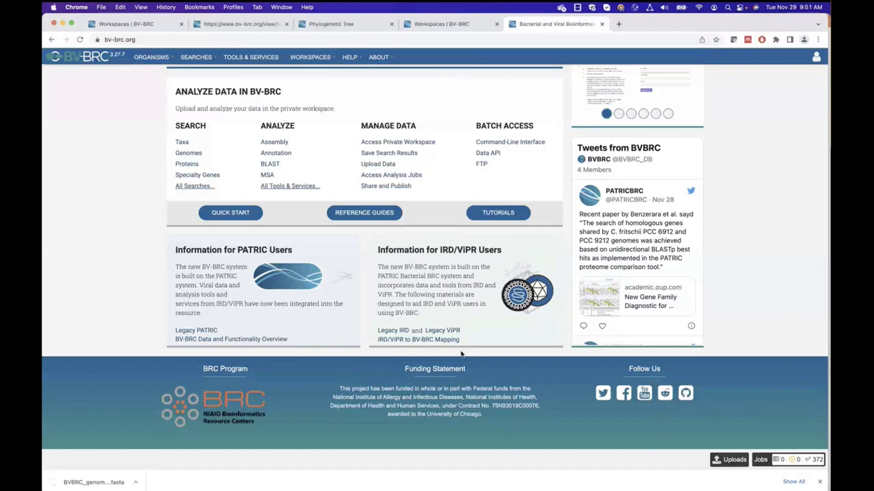
scroll(460, 354, "up", 5)
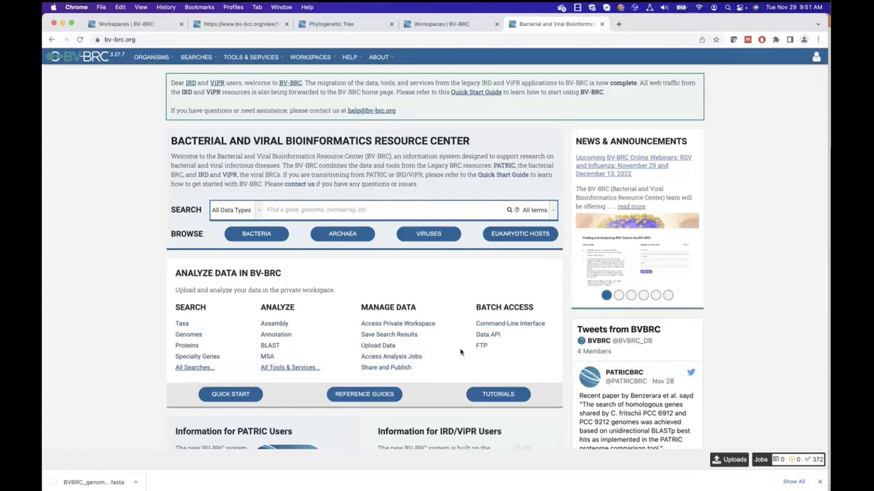
scroll(460, 352, "down", 3)
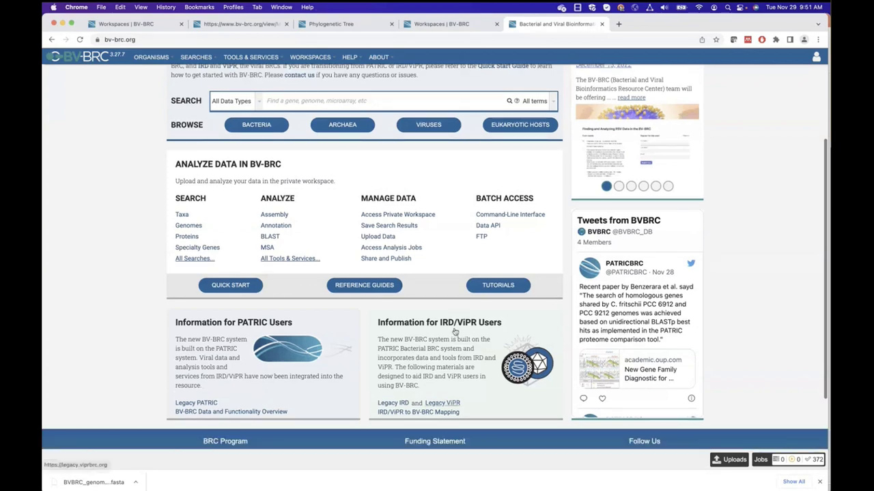
Step: Search the web for vigor4 db in a new browser tab and open the JCVenterInstitute VIGOR_DB repository on GitHub
scroll(455, 331, "up", 3)
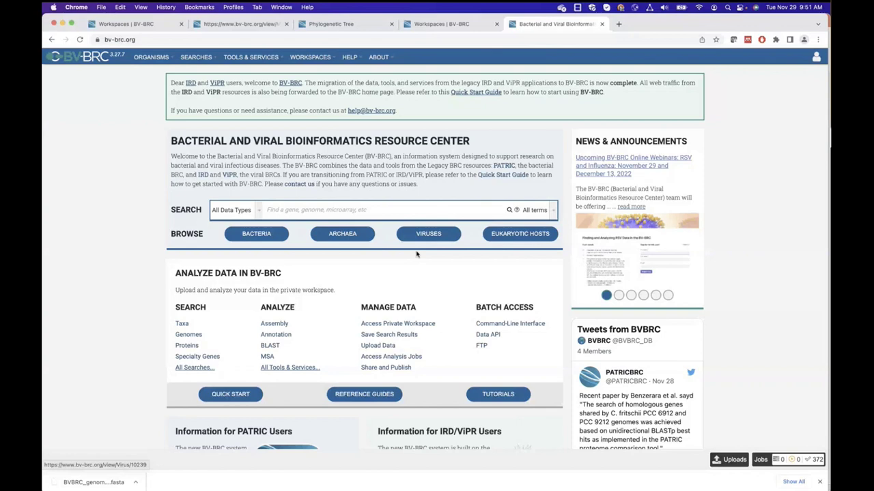
key("super+t")
type("vigor4 db")
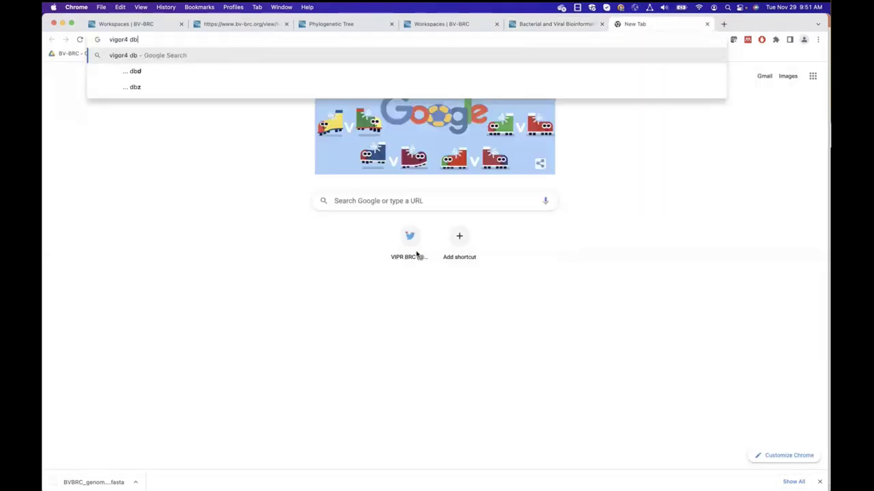
key("Return")
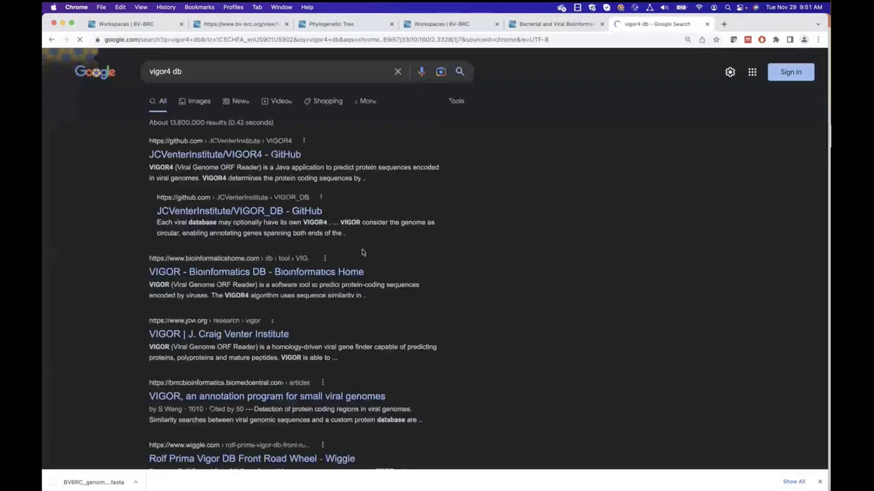
left_click(230, 216)
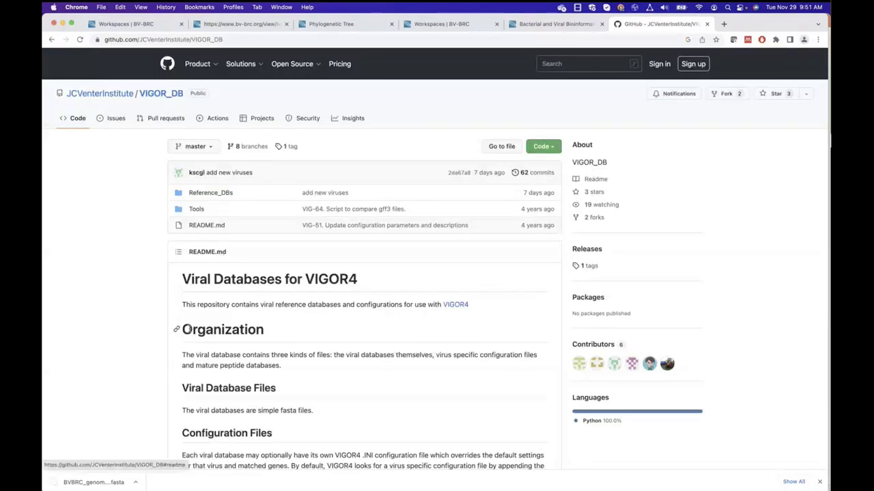
Step: Look over the VIGOR_DB README sections on organization, viral database files and configuration files
scroll(188, 329, "down", 1)
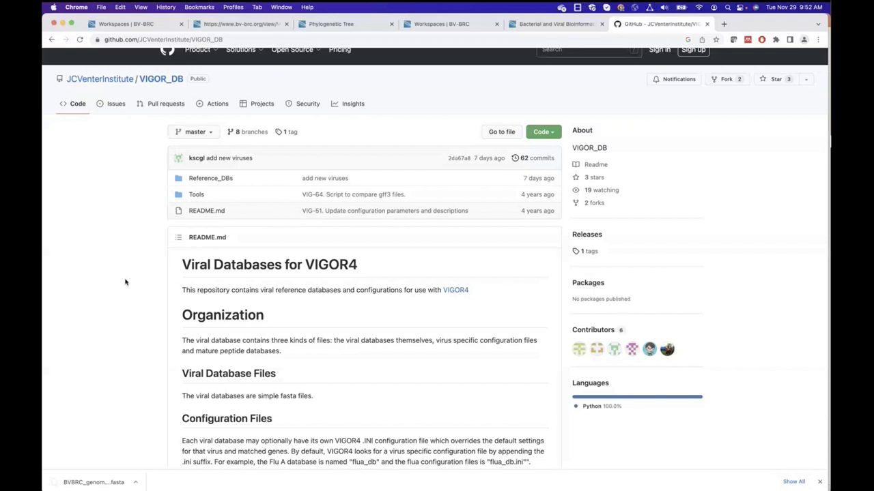
scroll(125, 282, "down", 3)
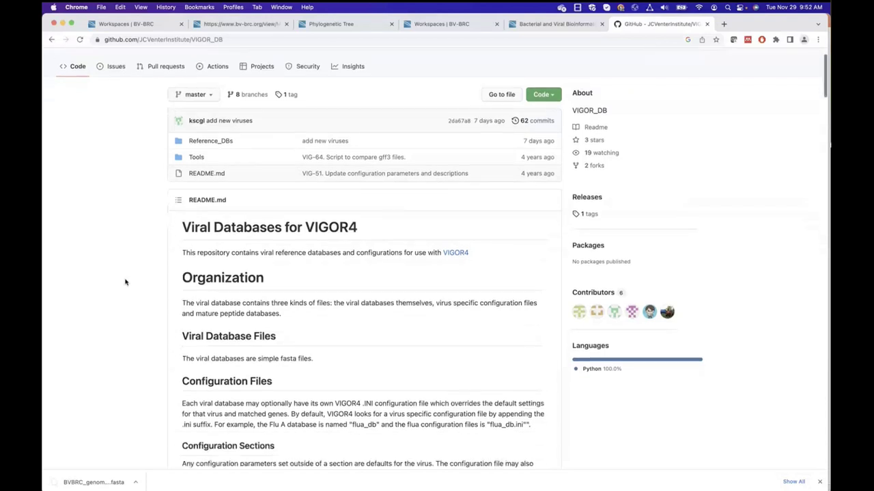
scroll(125, 282, "down", 1)
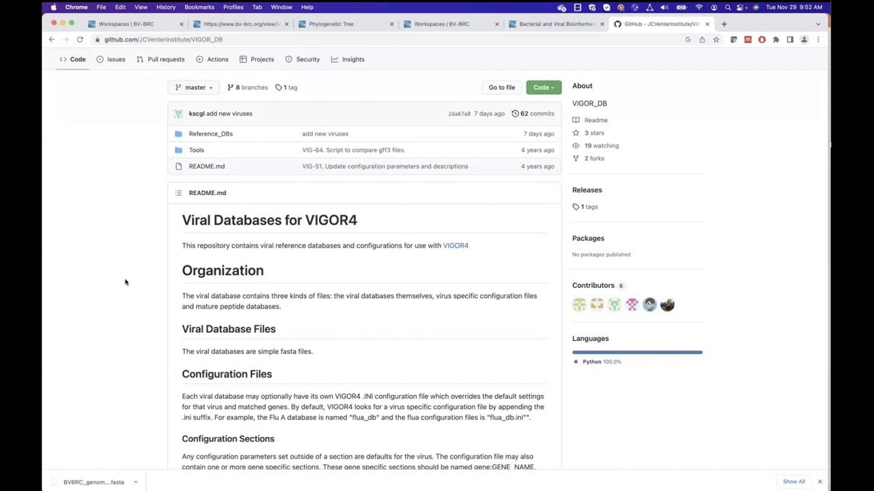
scroll(125, 282, "down", 1)
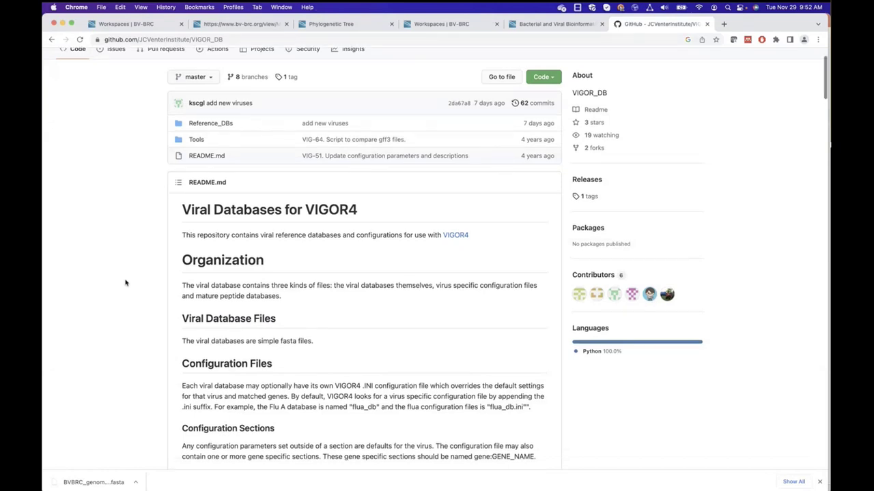
scroll(125, 282, "up", 1)
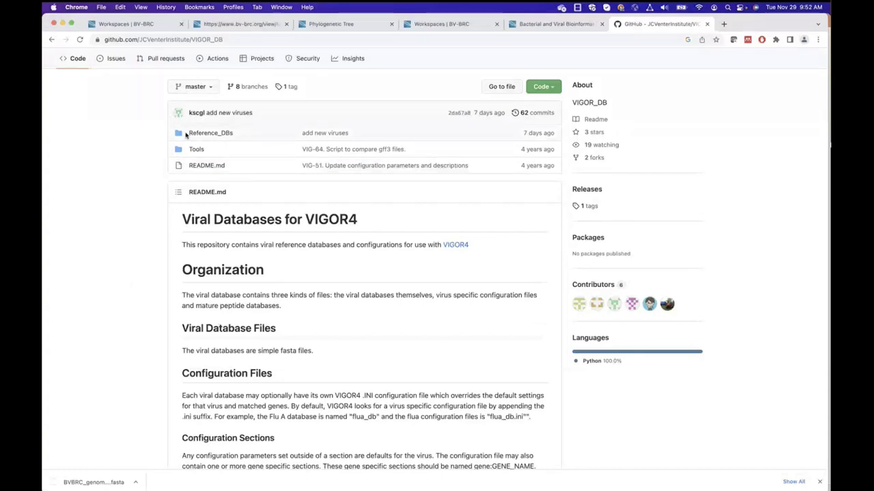
Step: Open the Reference_DBs folder and look through the first viral reference database files
left_click(205, 133)
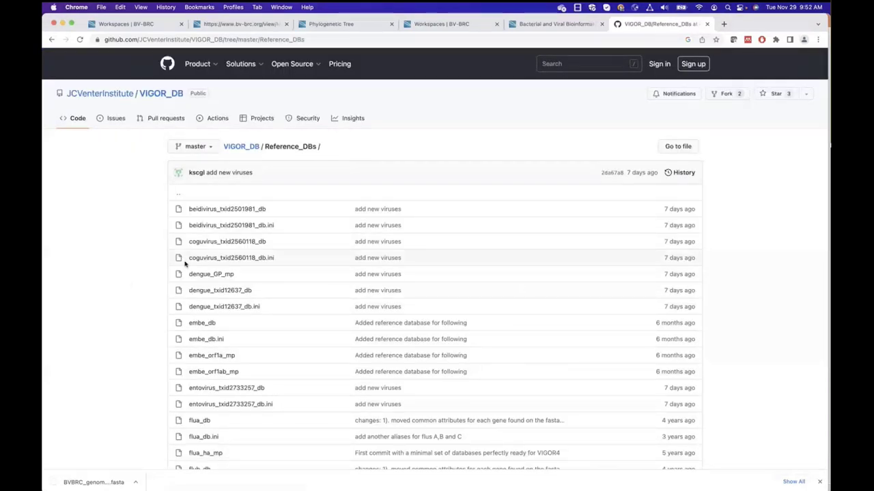
scroll(184, 264, "down", 6)
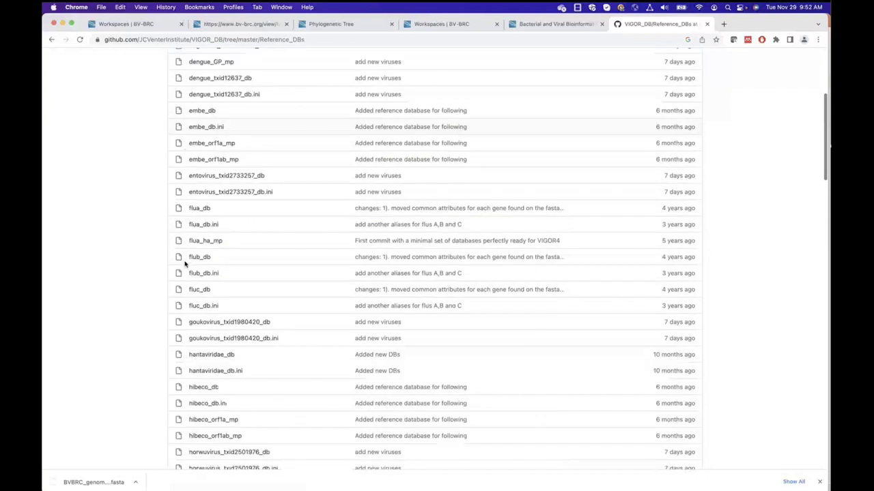
scroll(184, 264, "down", 4)
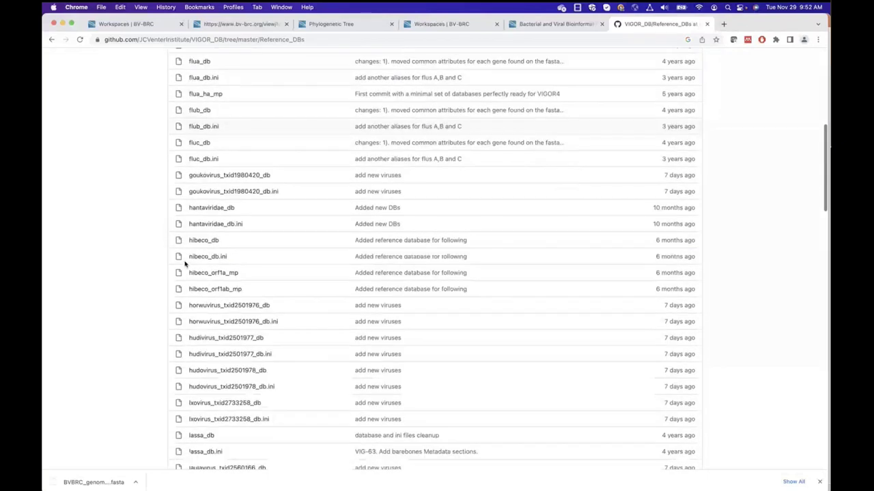
scroll(184, 264, "down", 1)
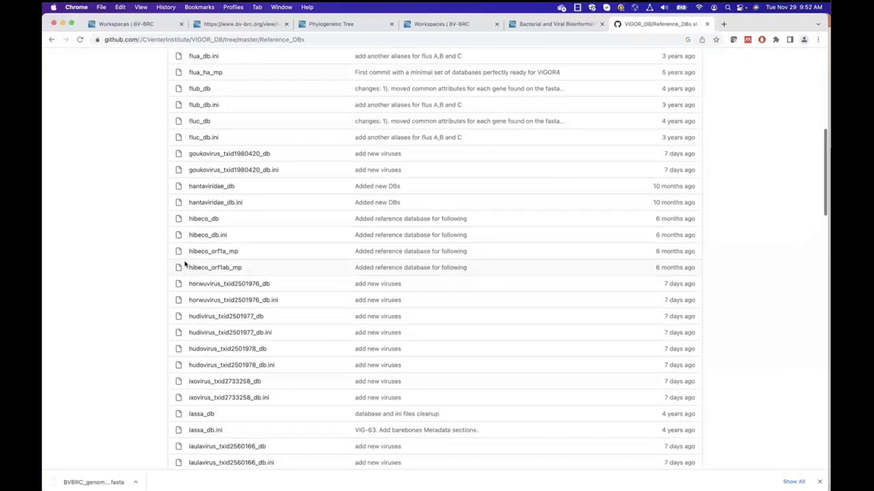
scroll(184, 264, "up", 5)
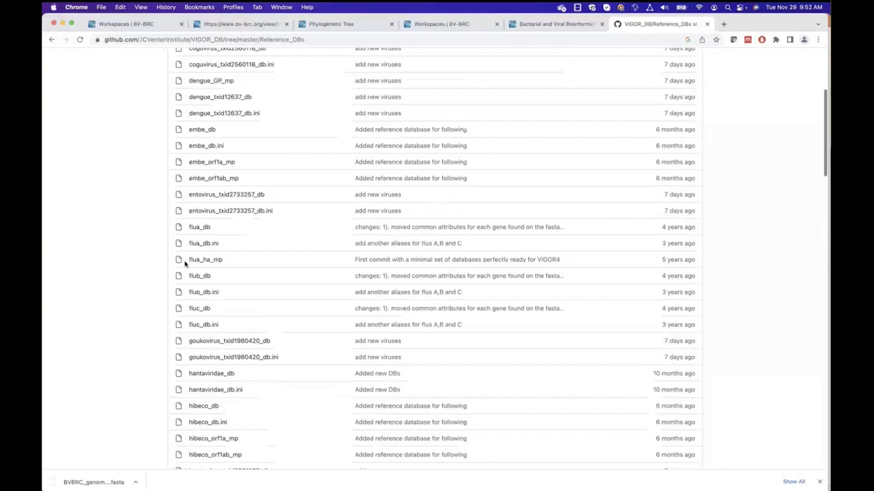
scroll(185, 260, "up", 5)
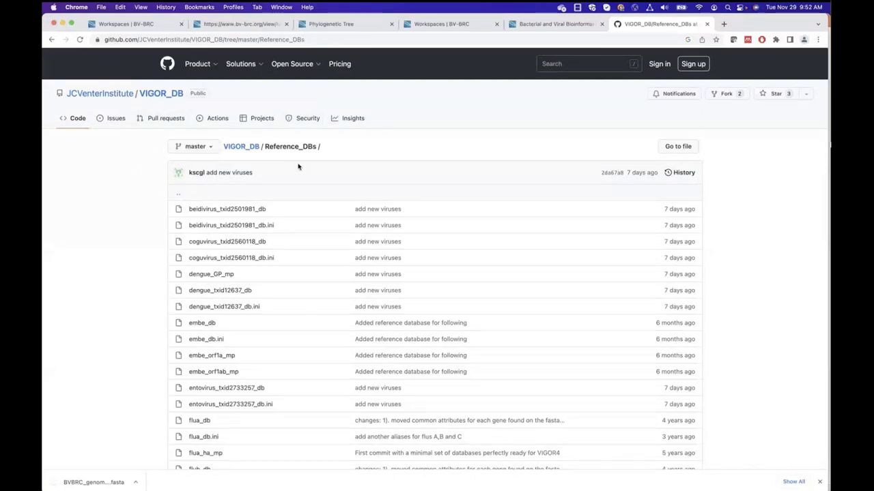
Step: Return to the main page of the VIGOR_DB repository and check which institute owns it
key("super+bracketleft")
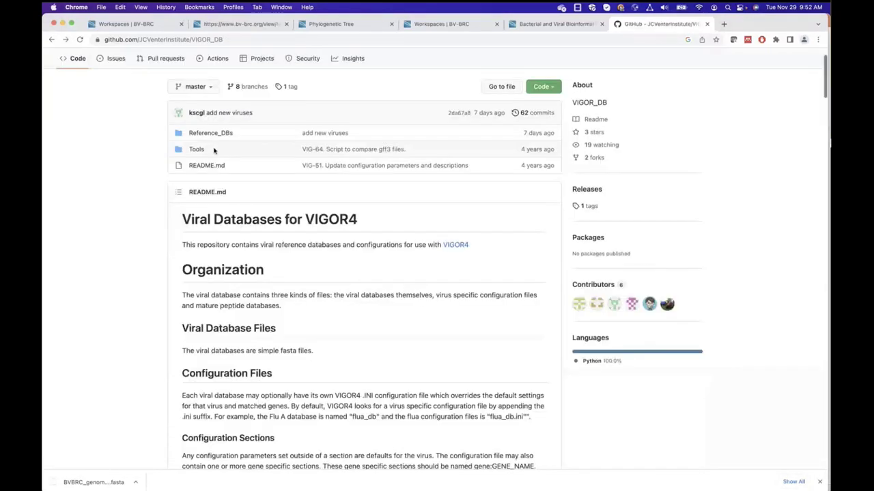
scroll(183, 186, "up", 2)
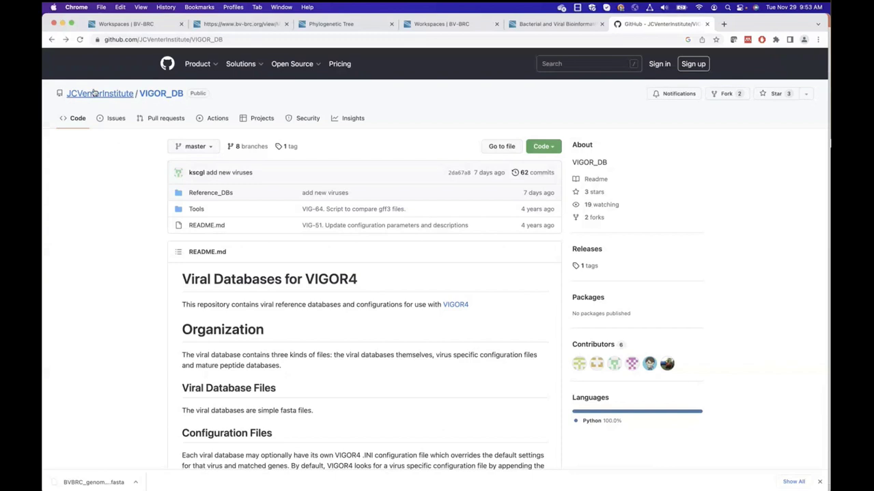
mouse_move(85, 95)
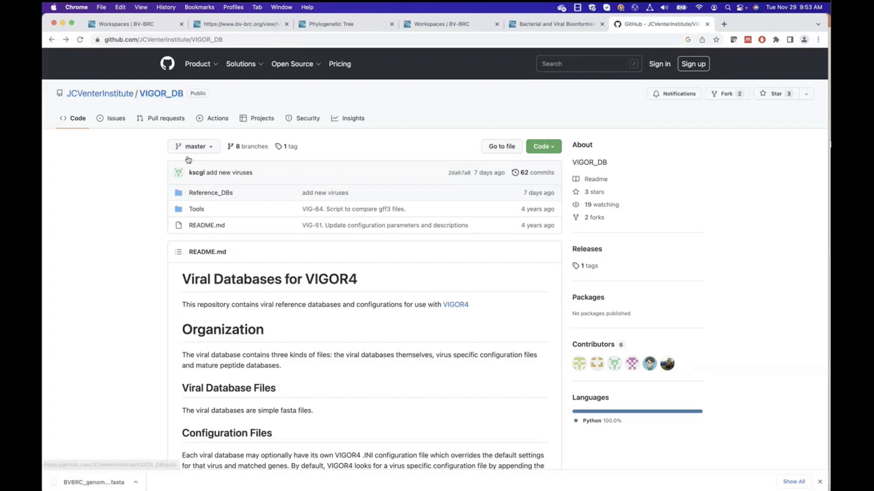
Step: Reopen the Reference_DBs folder and examine the full list of virus reference databases through to its end
left_click(201, 196)
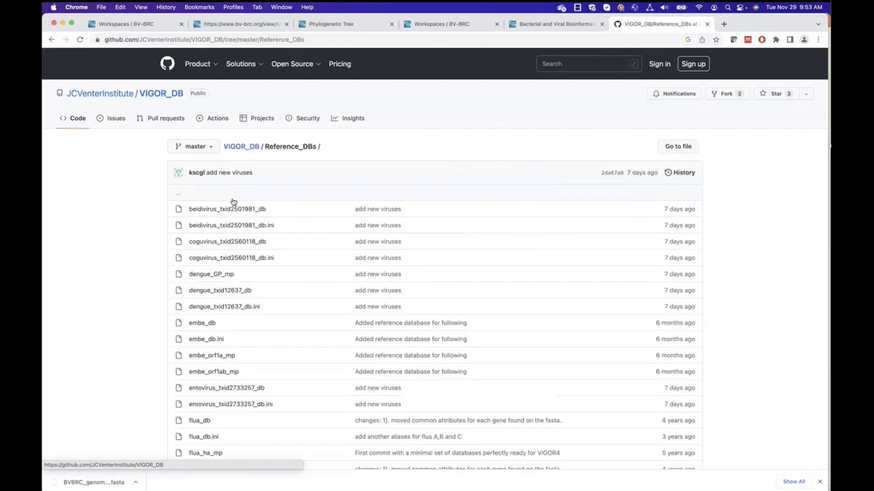
scroll(253, 289, "down", 3)
scroll(253, 289, "down", 1)
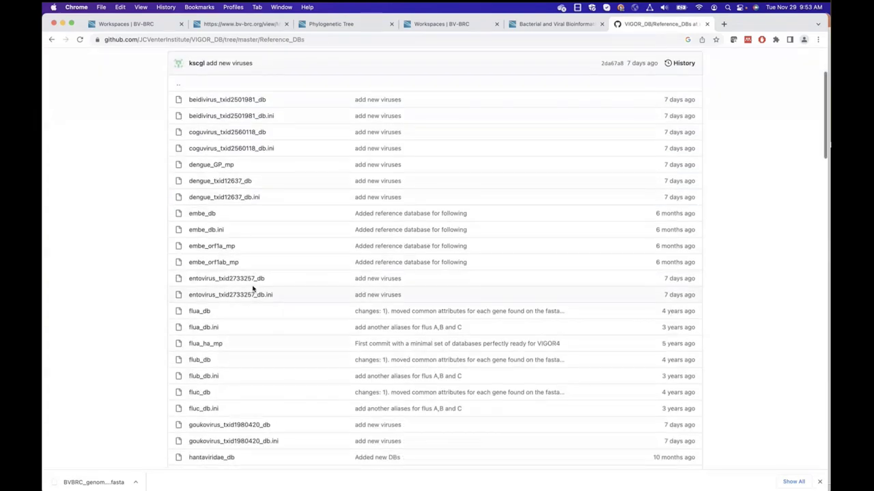
scroll(249, 307, "down", 3)
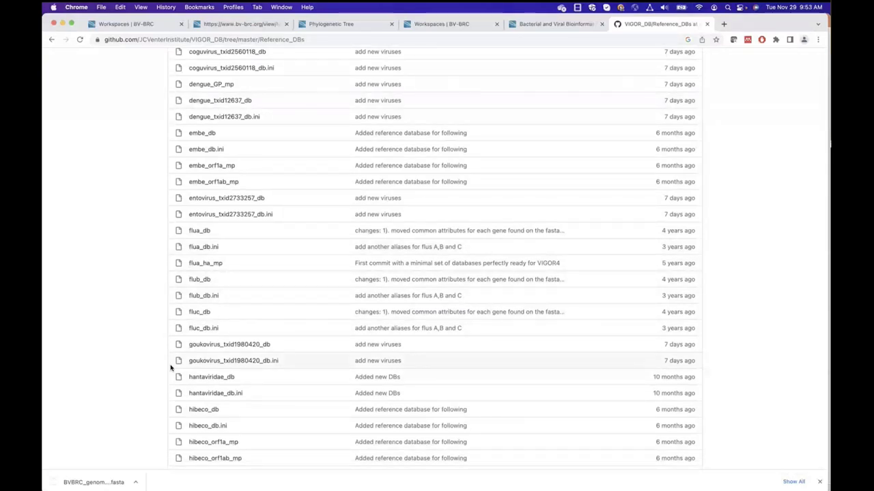
scroll(170, 368, "down", 5)
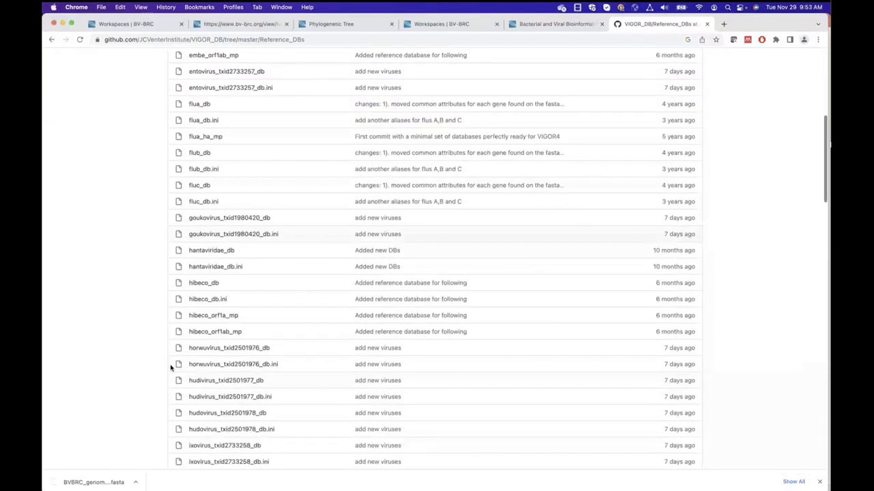
scroll(171, 369, "down", 15)
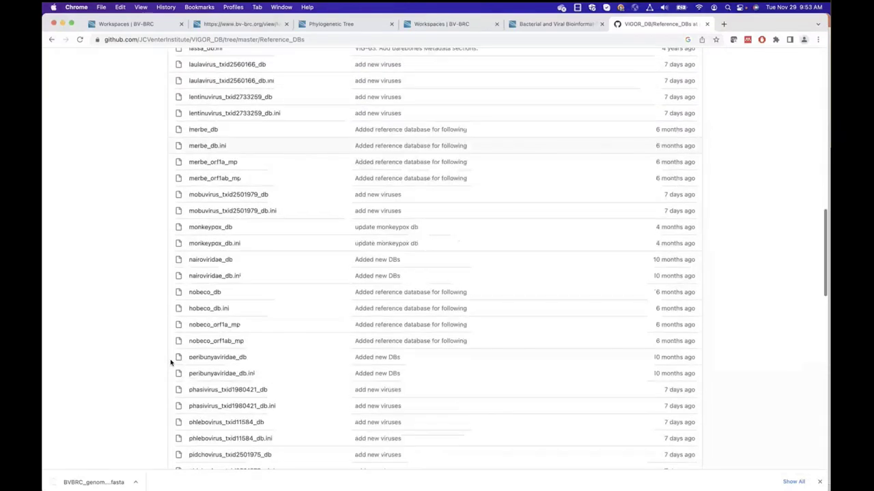
scroll(170, 363, "down", 16)
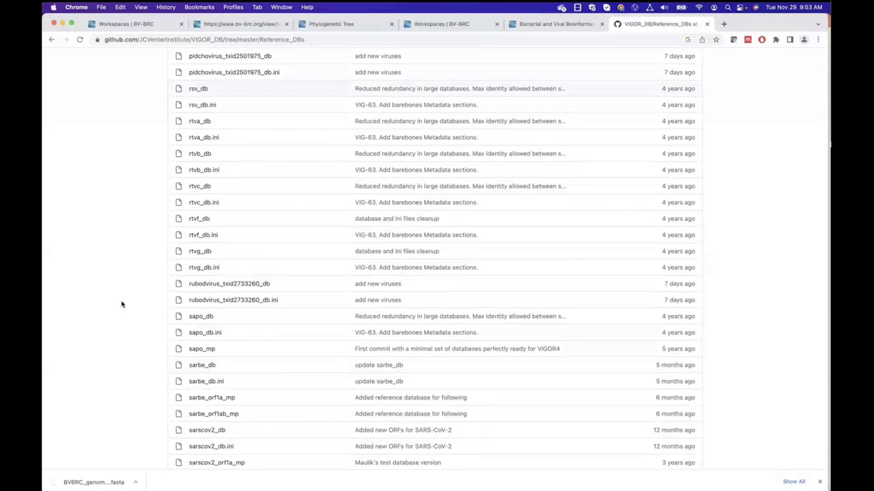
scroll(134, 183, "down", 16)
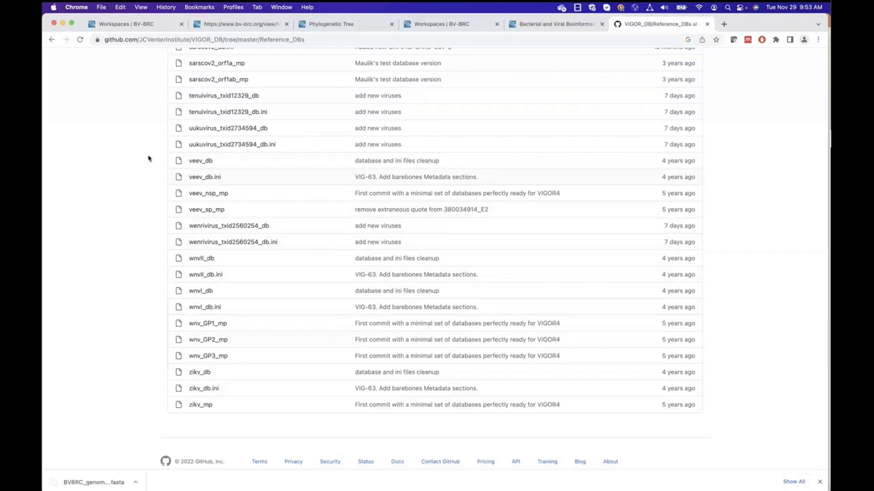
scroll(108, 240, "up", 1)
scroll(107, 240, "up", 1)
scroll(107, 240, "up", 10)
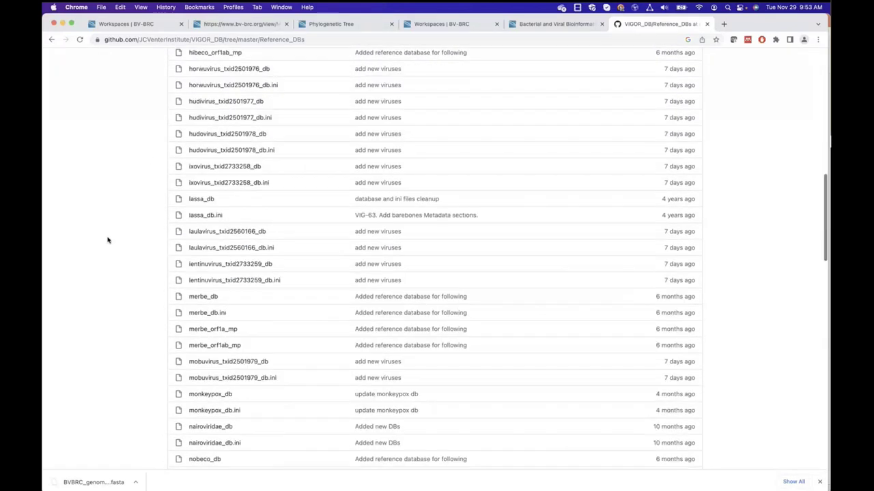
scroll(108, 239, "up", 10)
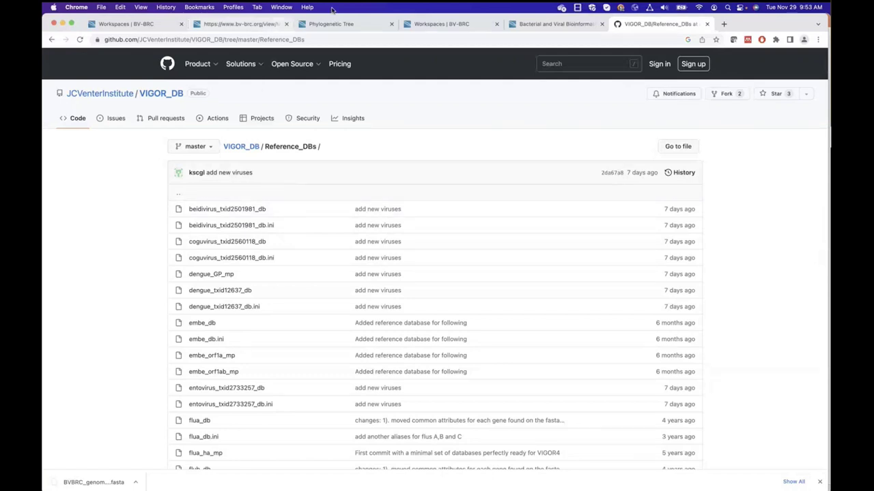
Step: Switch back to the BV-BRC site and browse to its Viruses overview from the home page
left_click(133, 24)
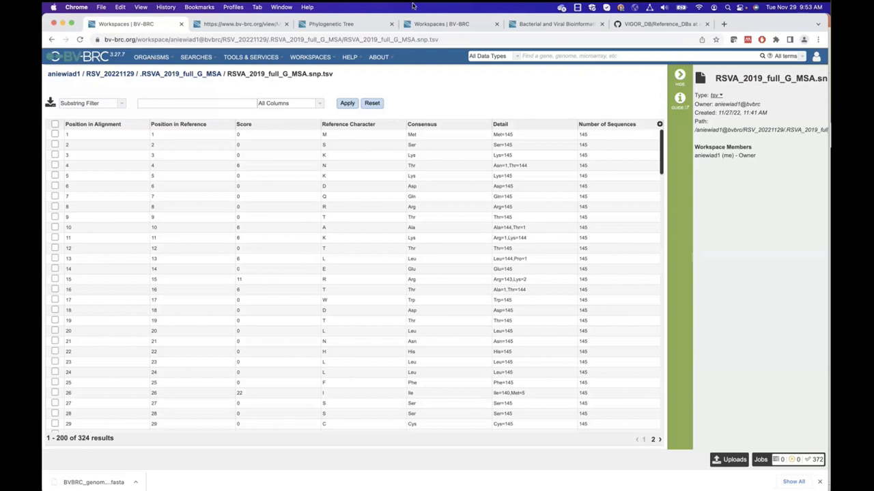
left_click(247, 25)
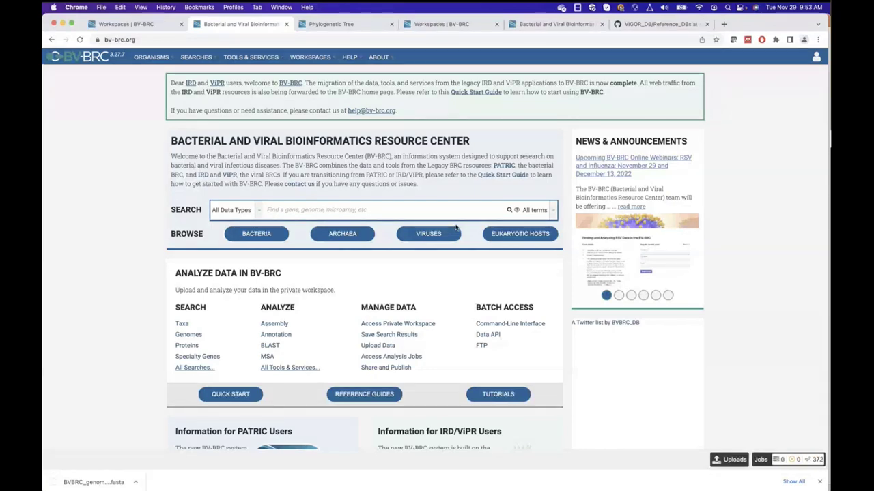
left_click(260, 234)
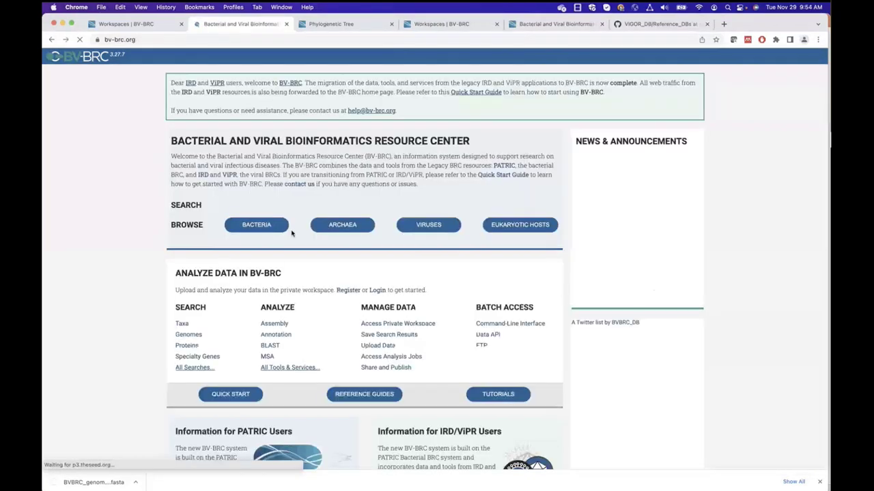
left_click(433, 238)
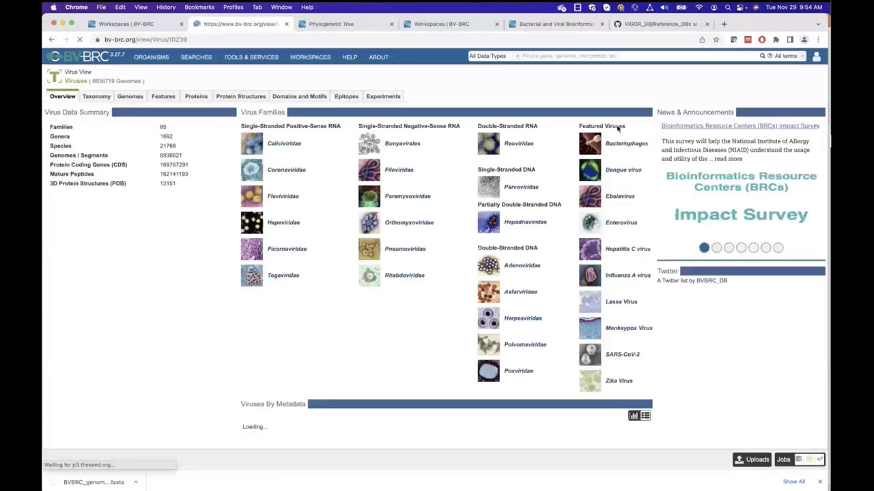
Step: Open the genome list of the featured Bacteriophages and examine its entries and the total number of genomes
left_click(618, 150)
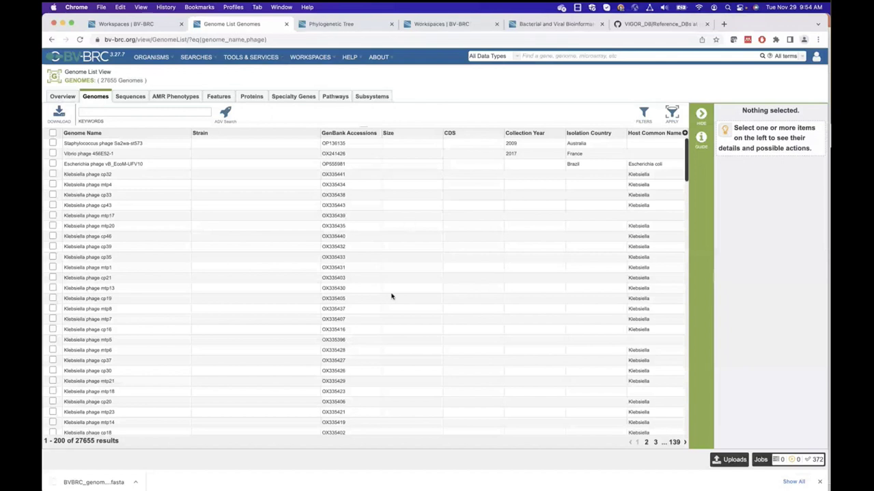
scroll(413, 171, "down", 2)
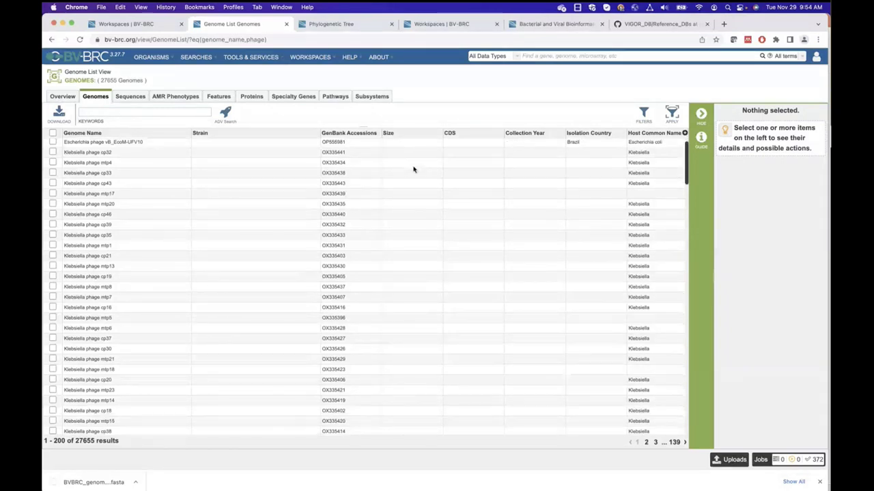
double_click(83, 442)
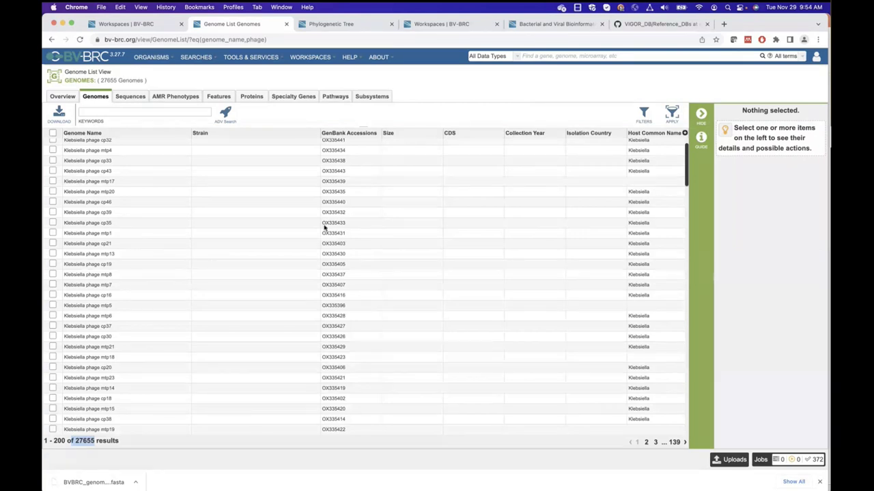
scroll(324, 227, "up", 2)
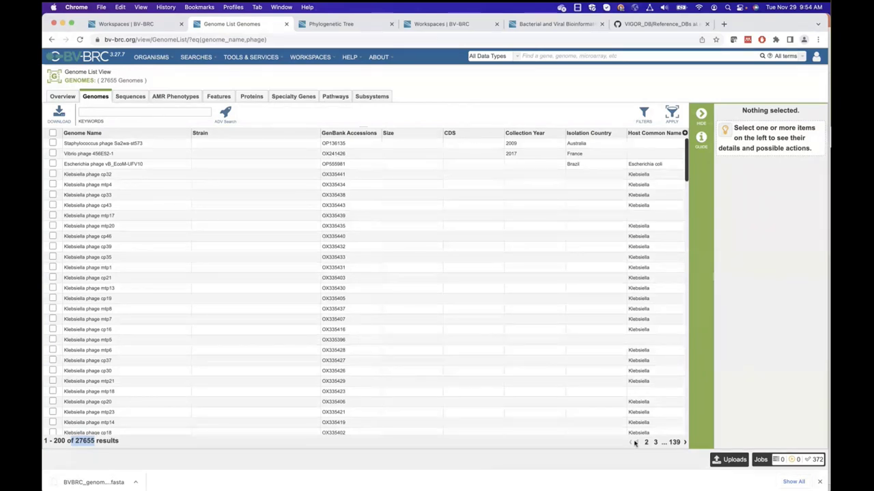
Step: Select the consecutive Klebsiella phage genomes from cp32 through cp21 and look over the available analysis tools and services
left_click(819, 482)
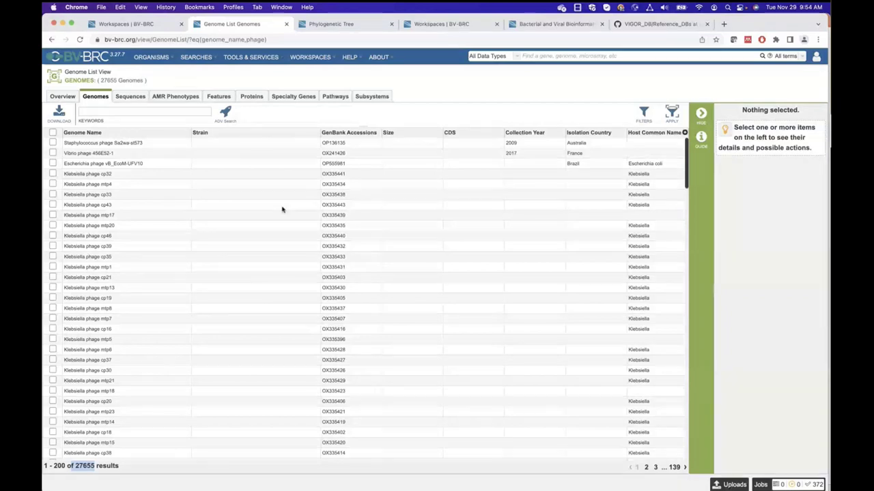
left_click(94, 278)
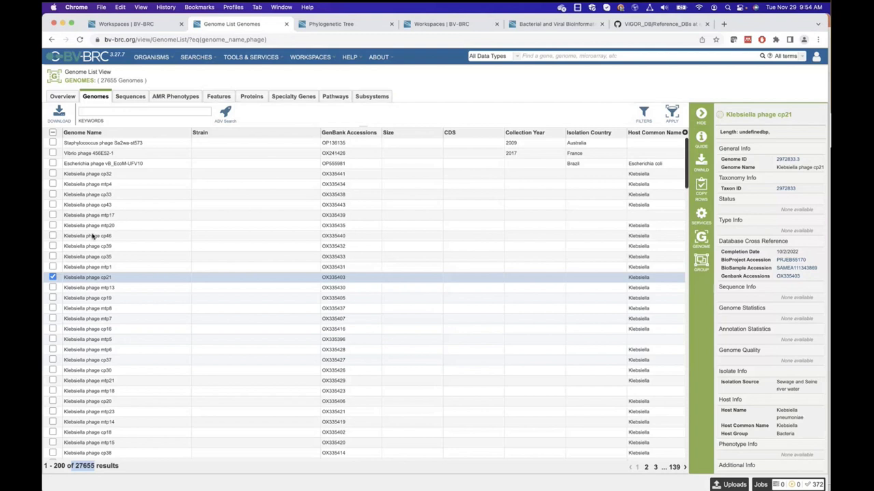
left_click(89, 205, "shift")
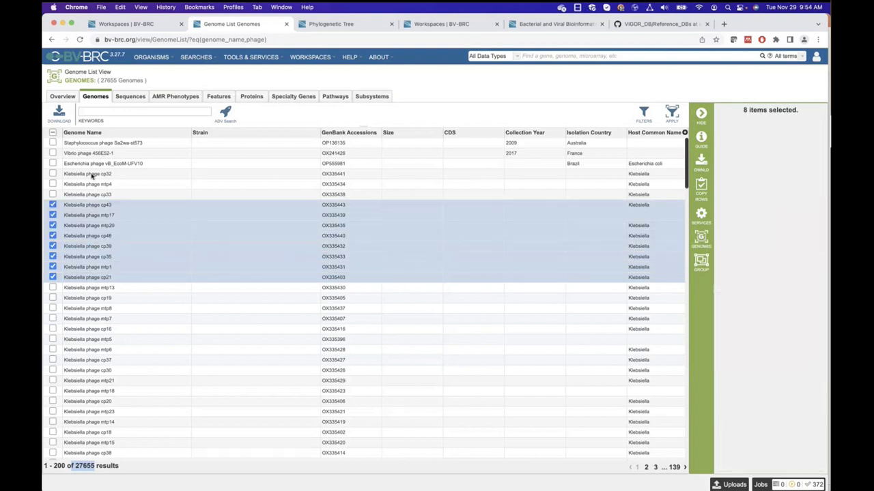
left_click(90, 174, "shift")
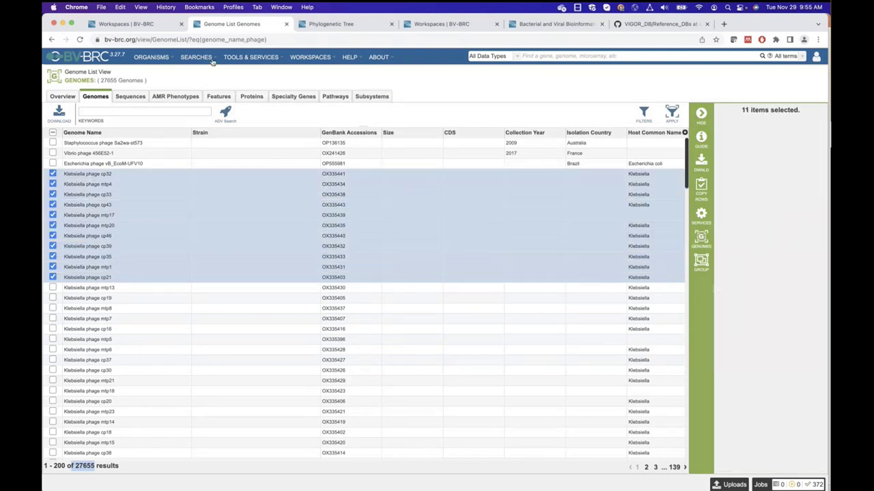
left_click(240, 59)
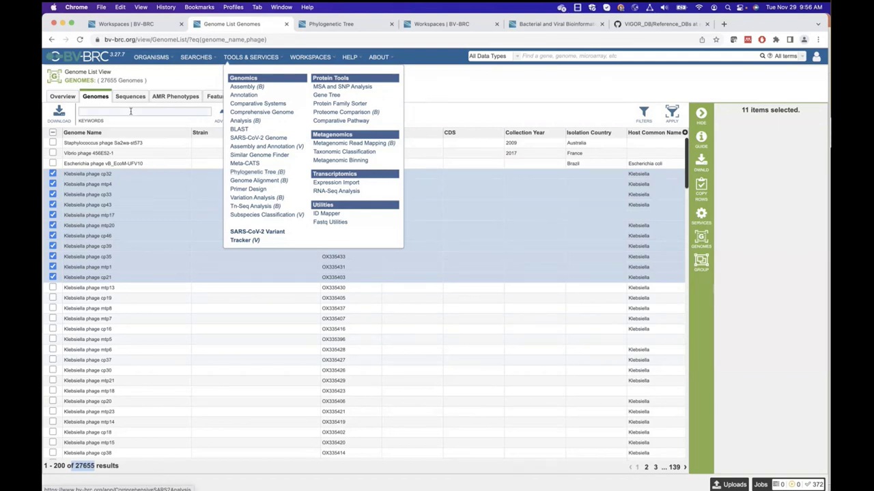
Step: Return to the BV-BRC home page and revisit the Viruses overview with its virus families and featured viruses
left_click(88, 59)
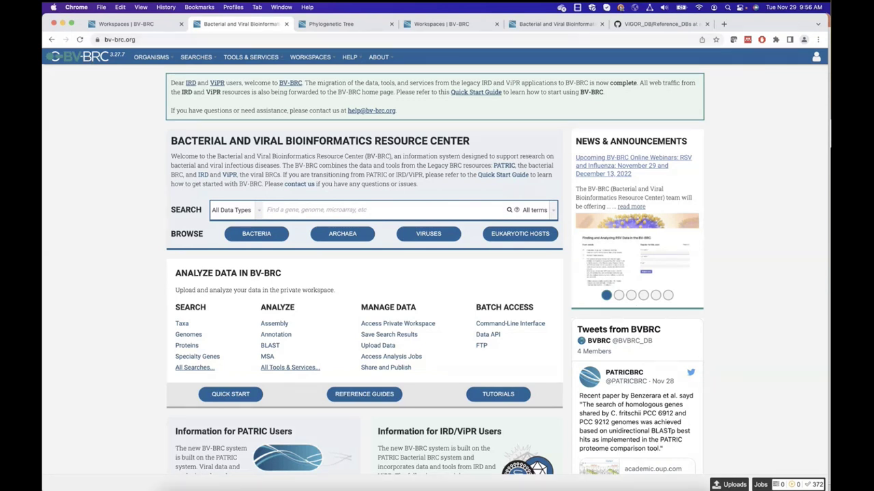
mouse_move(653, 475)
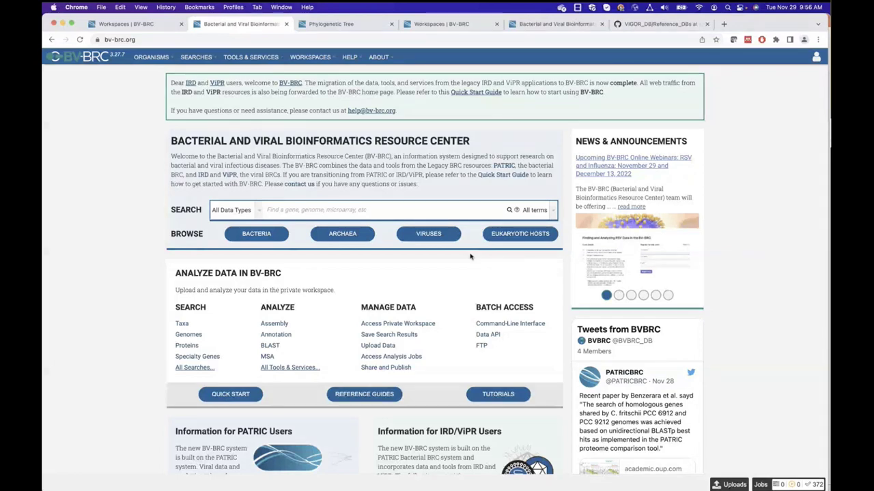
left_click(434, 236)
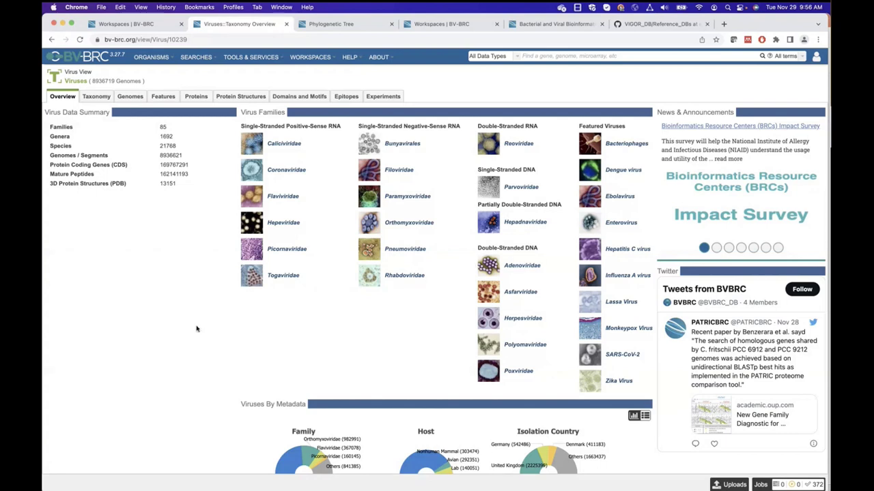
key("super+bracketleft")
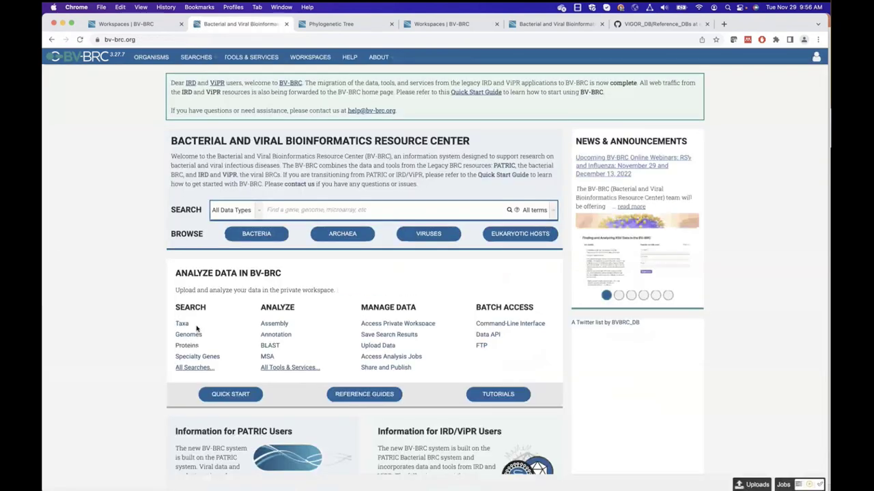
Step: Open the BV-BRC YouTube channel from the home page footer and look over its tutorial and webinar playlists
scroll(196, 328, "down", 2)
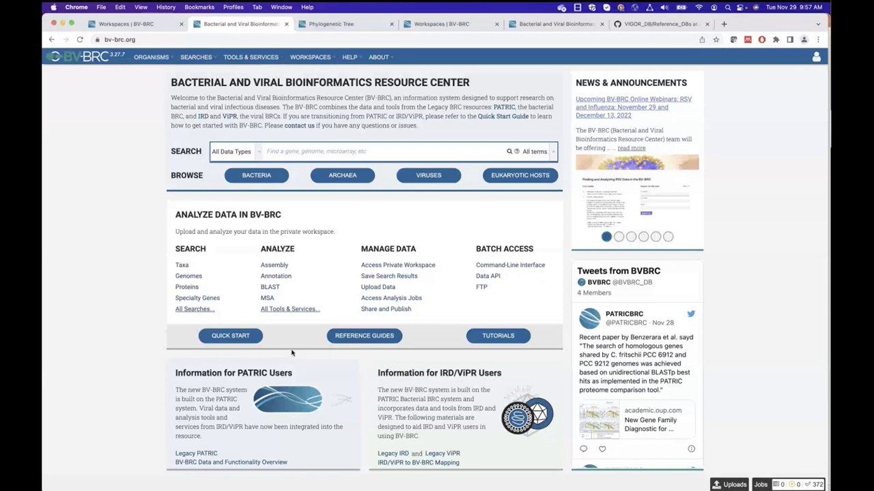
scroll(291, 353, "down", 3)
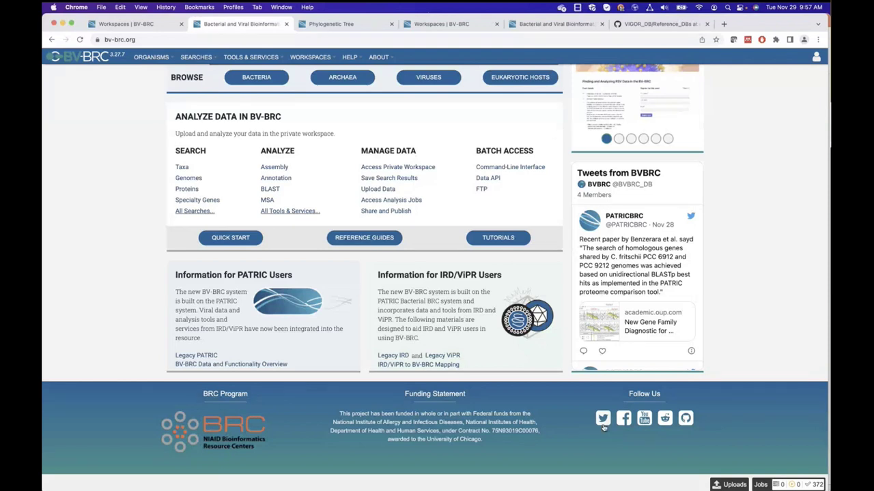
left_click(644, 420)
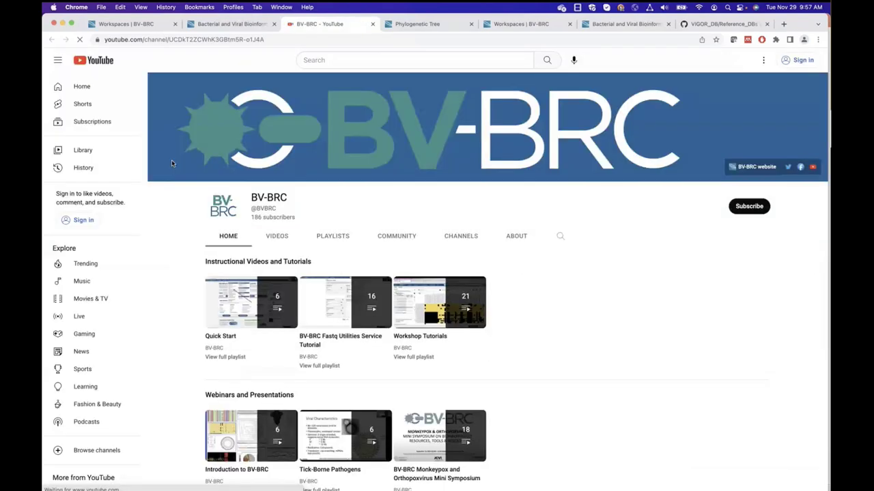
scroll(228, 374, "down", 1)
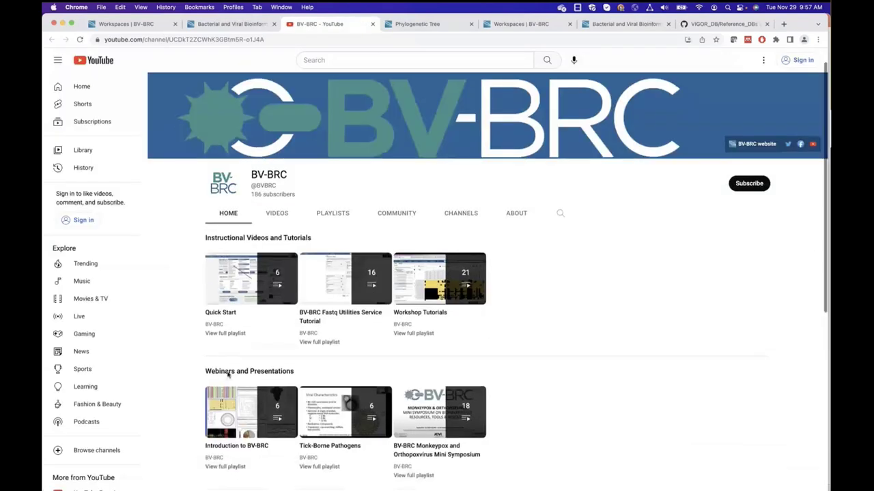
scroll(228, 374, "down", 3)
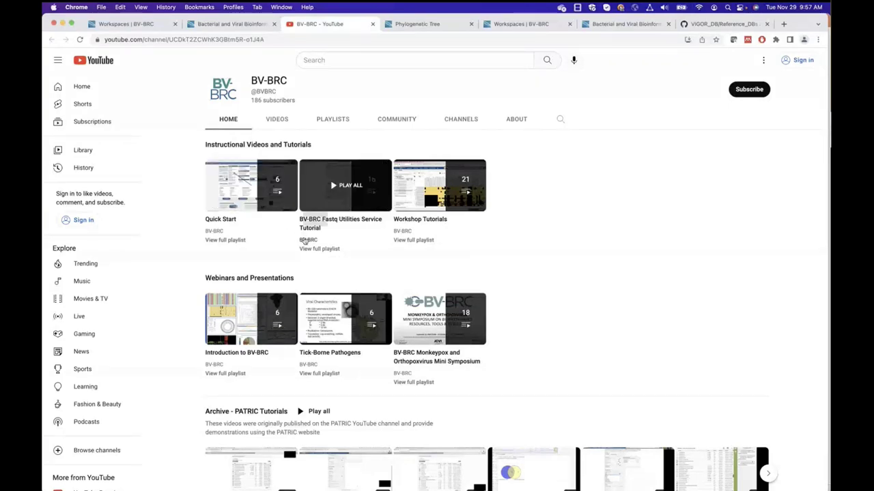
scroll(305, 240, "down", 1)
scroll(307, 240, "up", 1)
Step: Examine the YouTube channel's full list of recently uploaded videos, including the service tutorials and monkeypox symposium talks
left_click(276, 121)
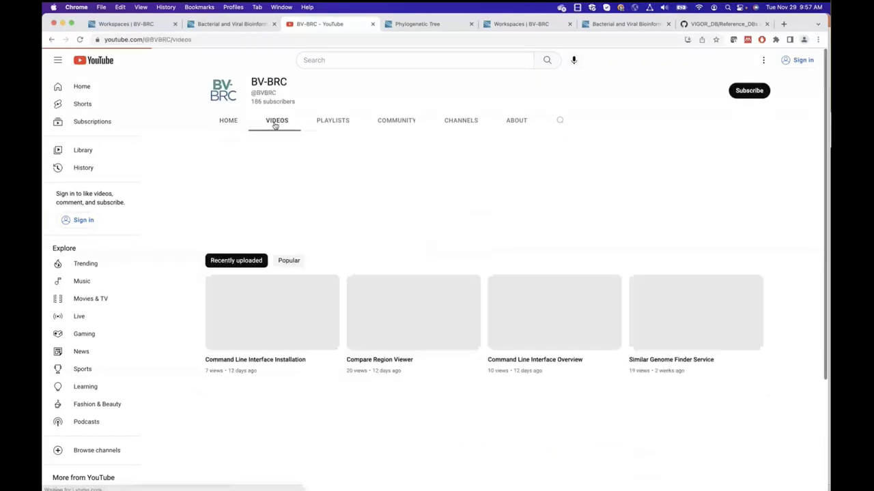
scroll(380, 346, "down", 2)
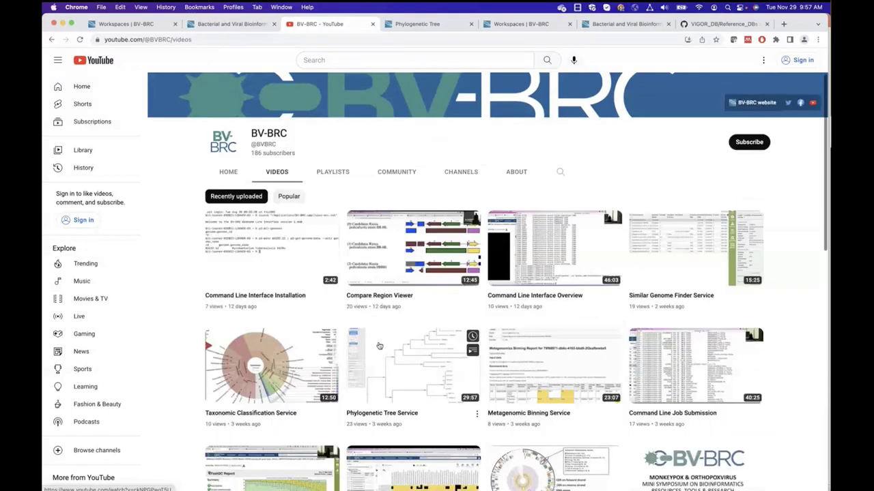
scroll(380, 346, "down", 2)
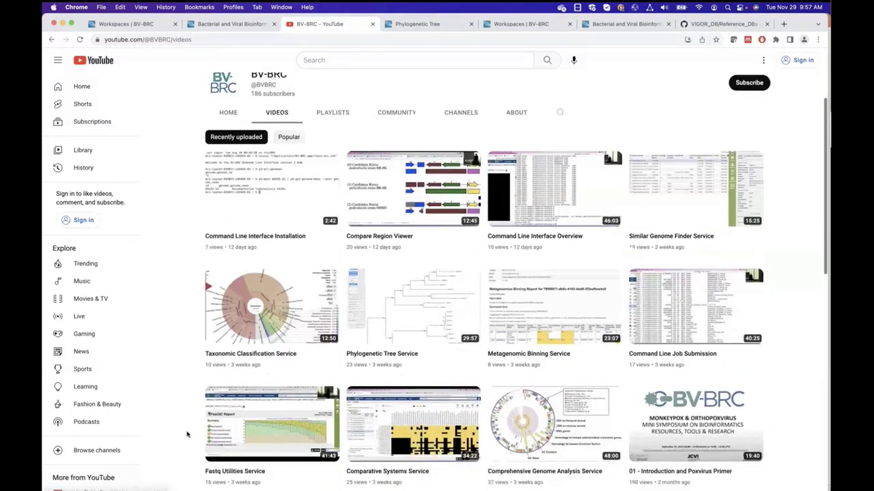
scroll(184, 441, "down", 1)
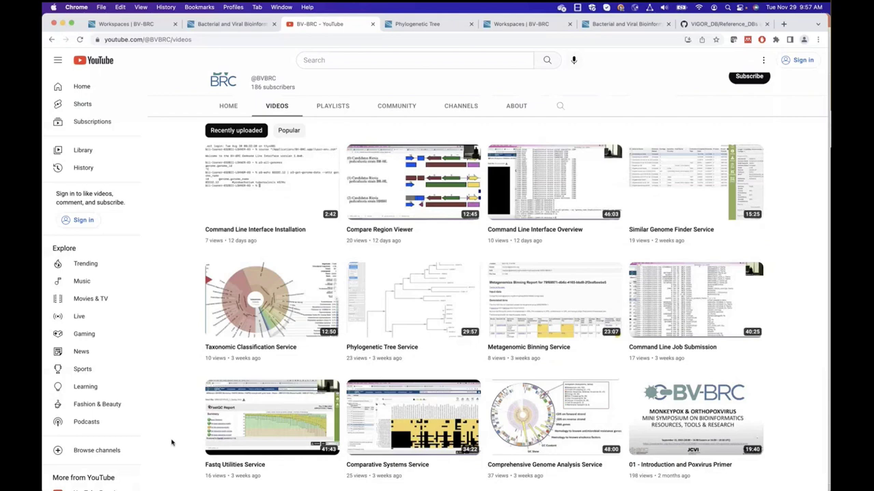
scroll(172, 443, "down", 1)
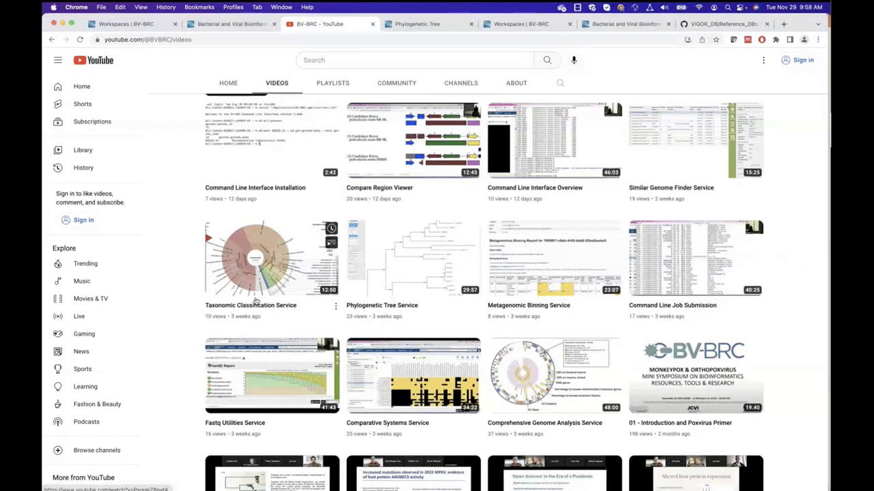
scroll(244, 299, "down", 1)
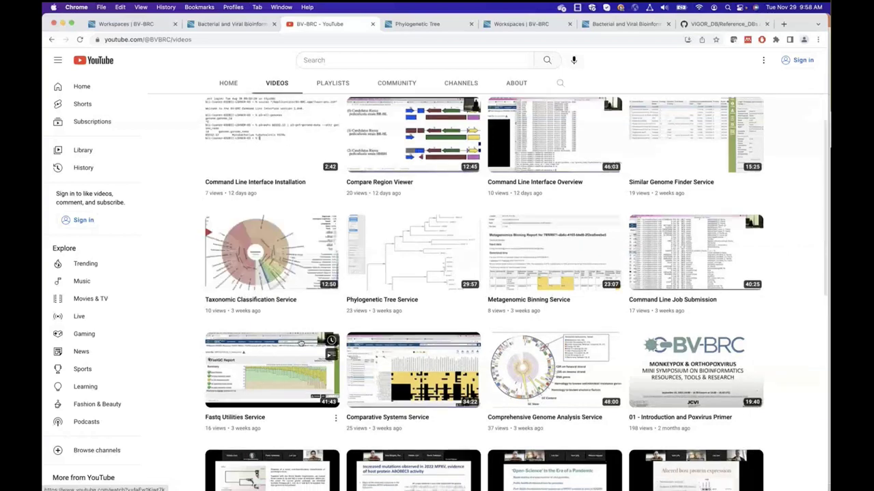
scroll(300, 342, "down", 2)
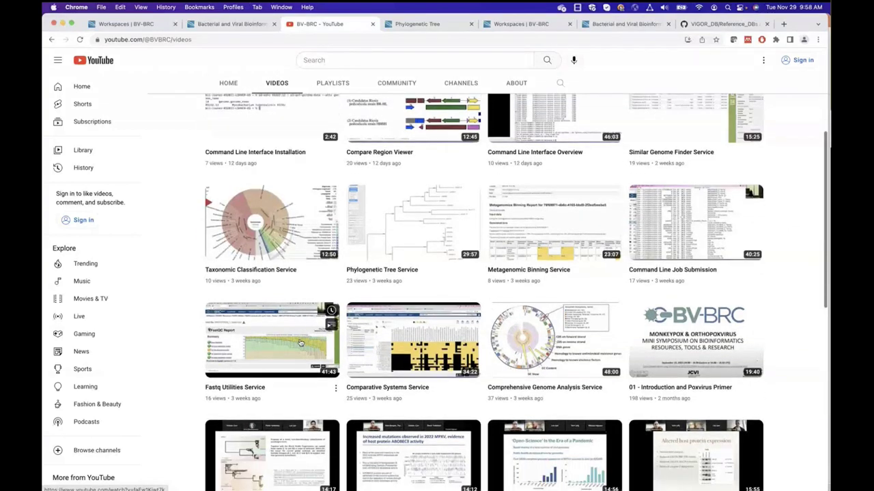
scroll(300, 343, "down", 2)
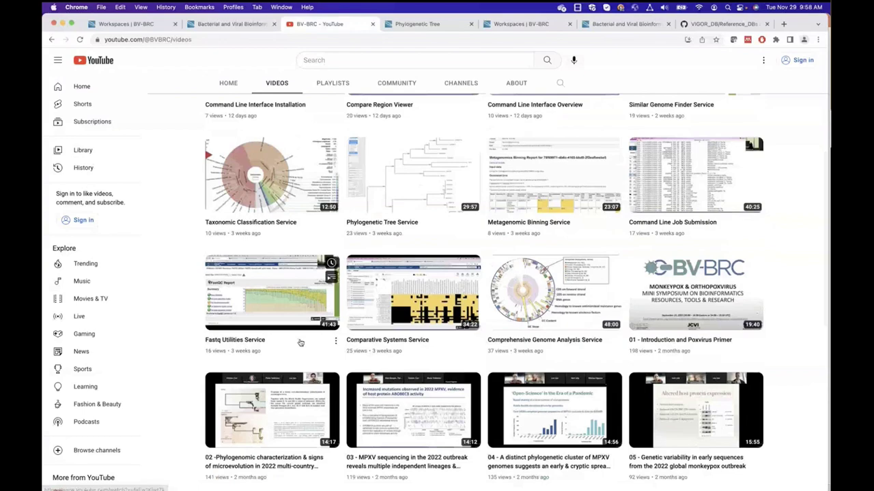
scroll(300, 342, "down", 10)
scroll(300, 343, "down", 5)
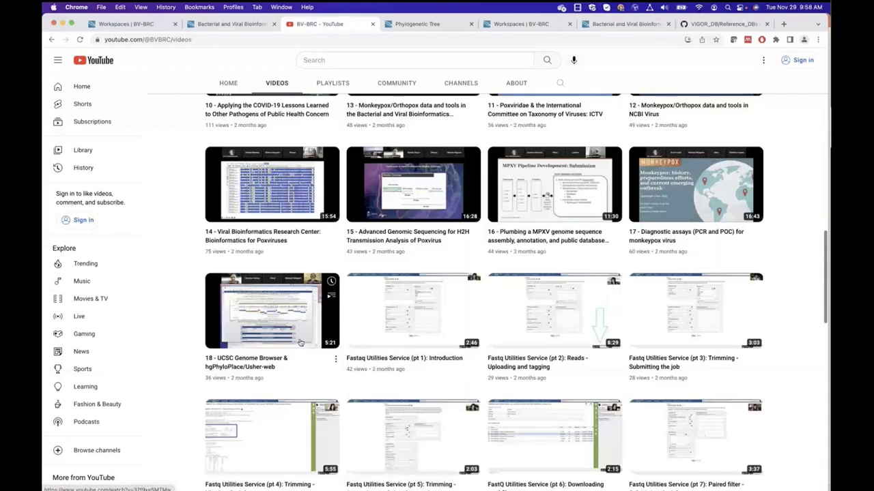
scroll(300, 342, "up", 20)
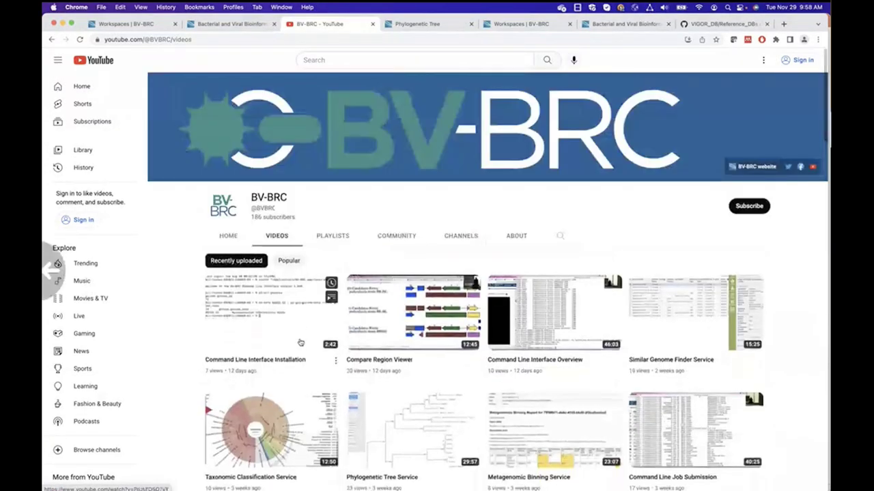
Step: Close the YouTube channel and return to the beginning of the BV-BRC home page
key("super+bracketleft")
key("super+w")
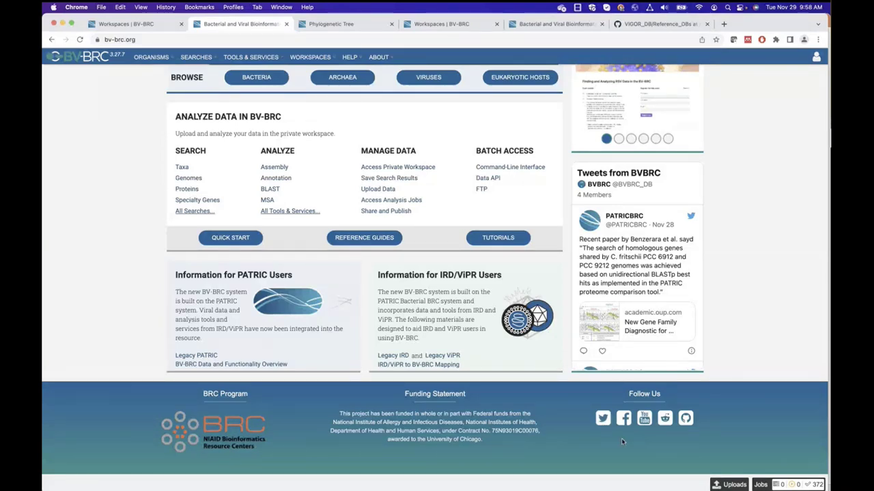
scroll(621, 442, "up", 2)
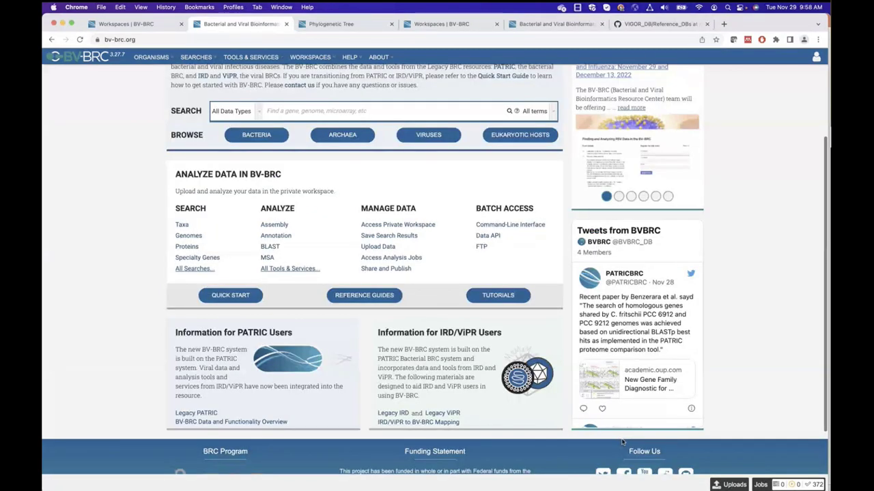
scroll(621, 441, "up", 3)
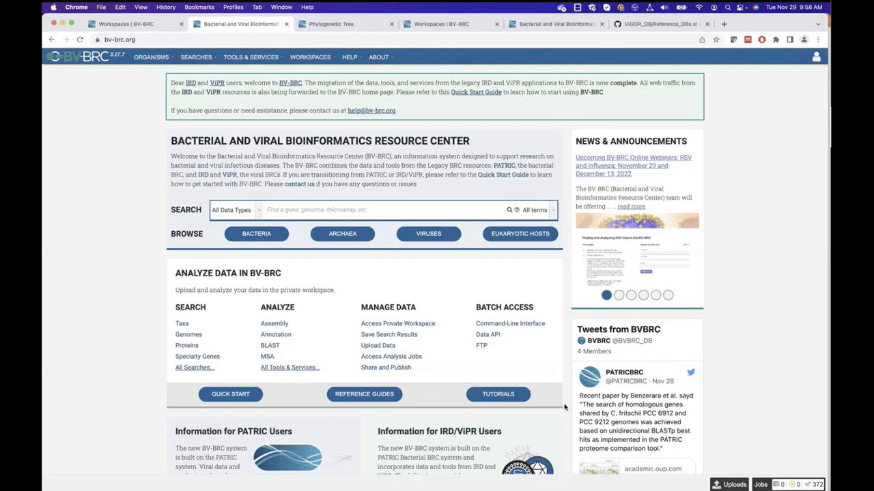
Step: Switch to the PowerPoint presentation 20221129_RSVintheBVBRC showing the Upcoming webinar slide and widen its window
key("ctrl+Up")
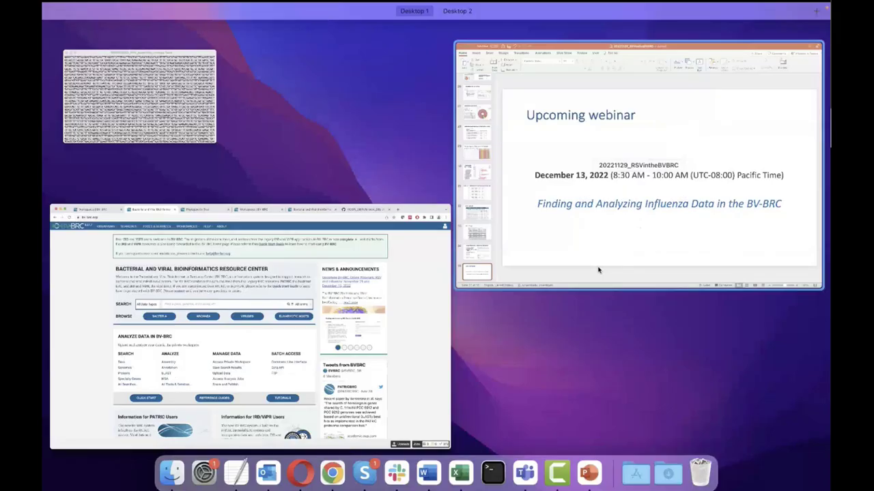
left_click(598, 270)
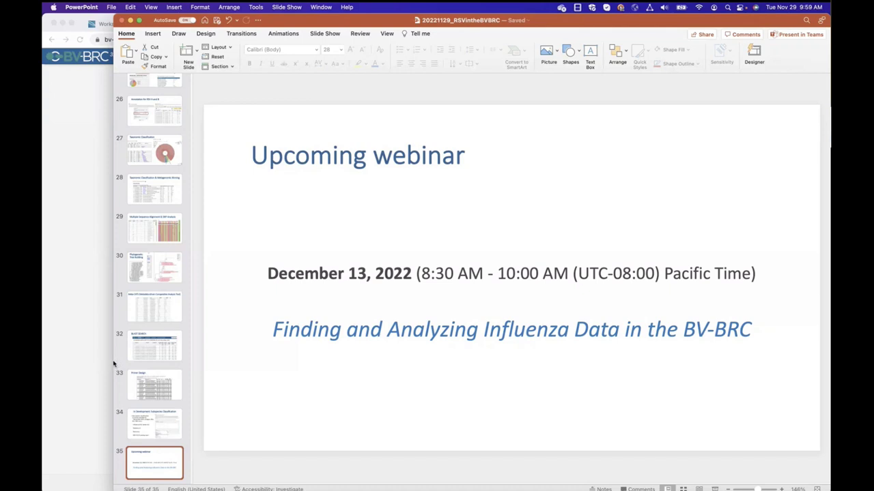
left_click_drag(113, 363, 93, 364)
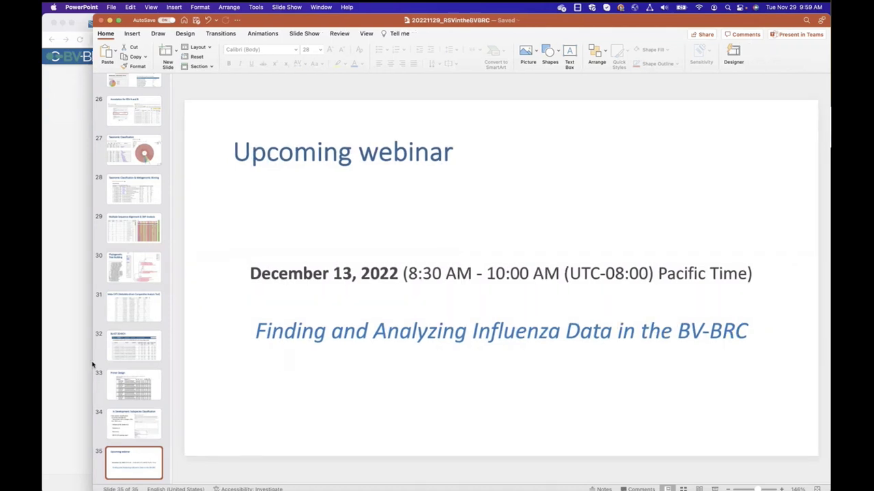
Step: Switch back to Chrome and review the search, analysis and information sections of the BV-BRC home page
left_click(50, 373)
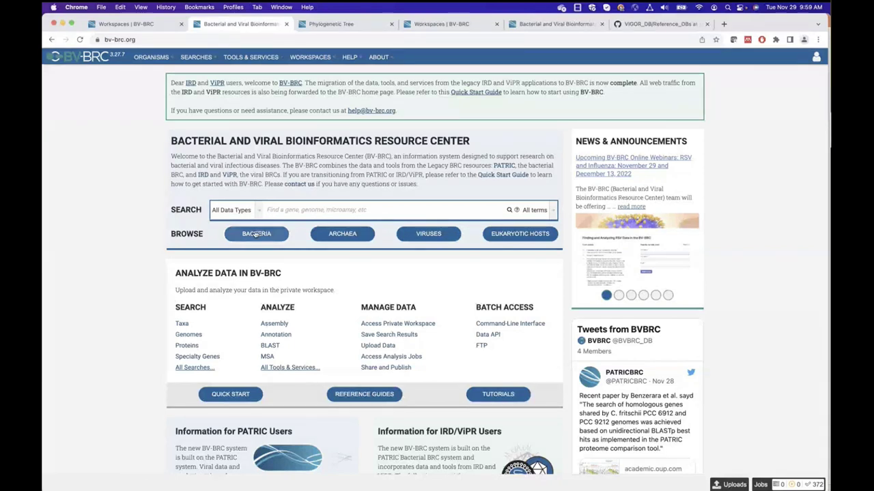
left_click(378, 57)
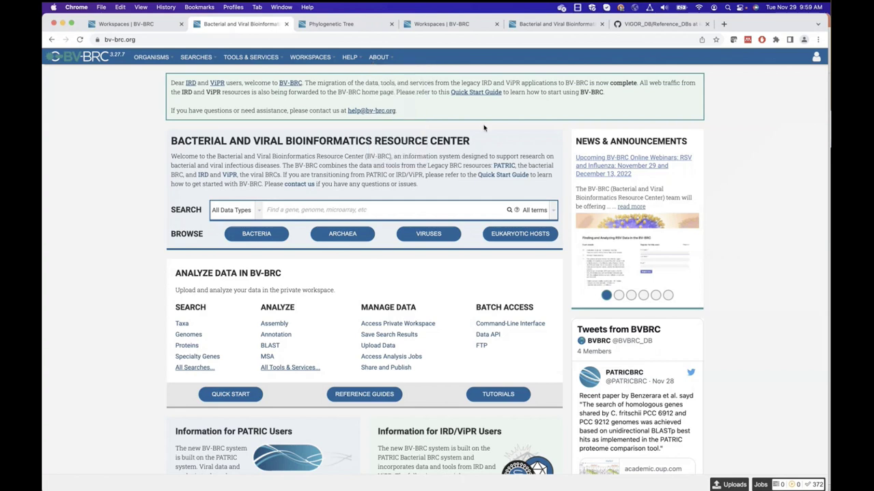
scroll(566, 302, "down", 2)
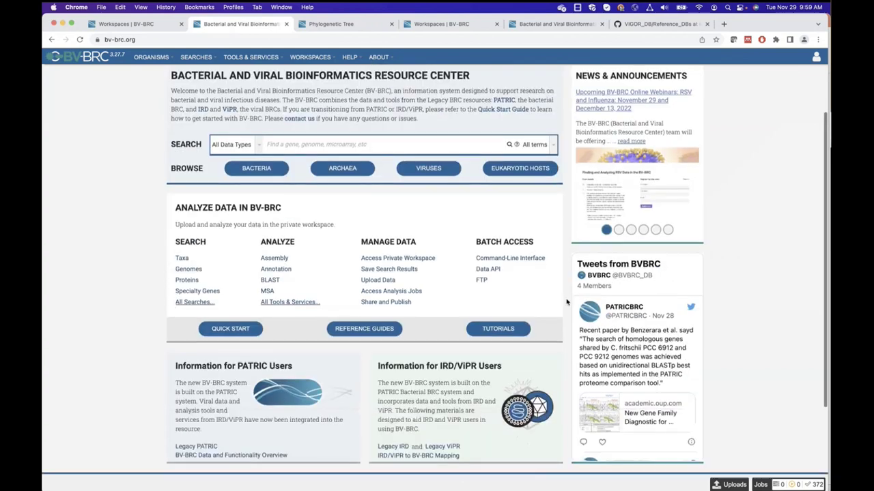
mouse_move(369, 488)
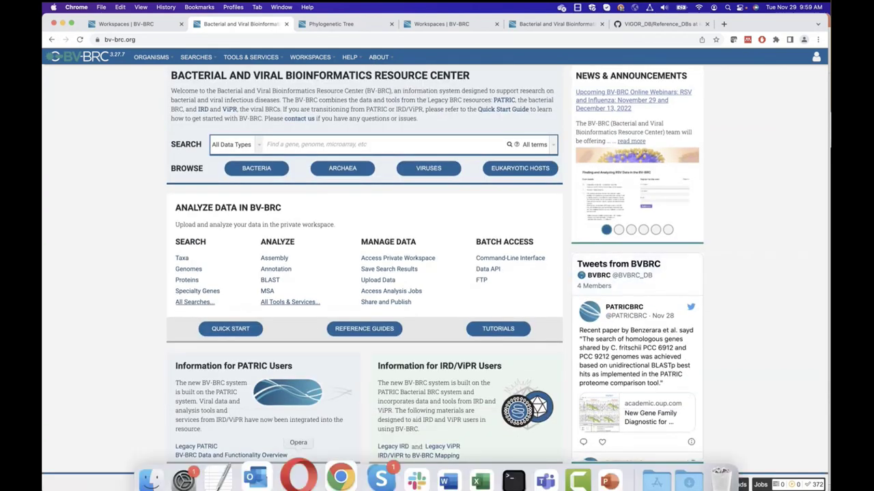